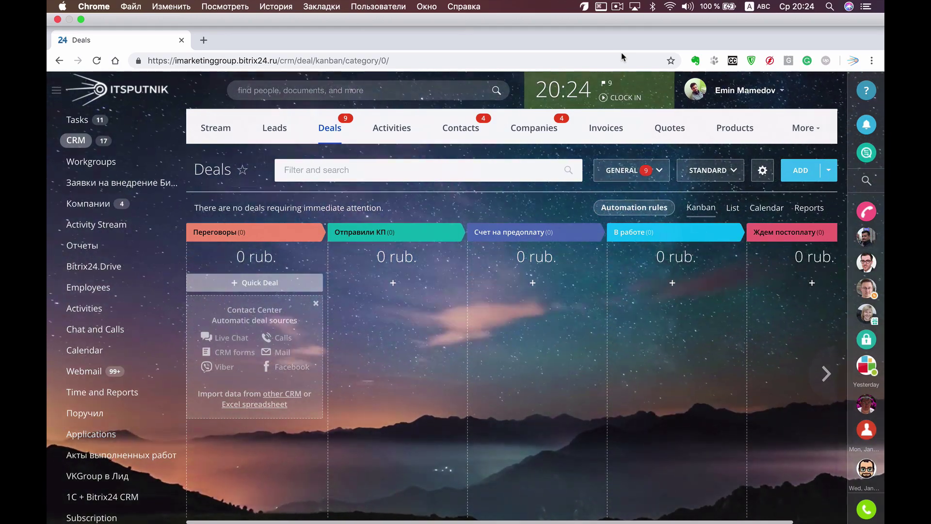
Create and save a deal named "Testing Deal" linked to the existing Testing Company and its contact
key(ctrl+super+f)
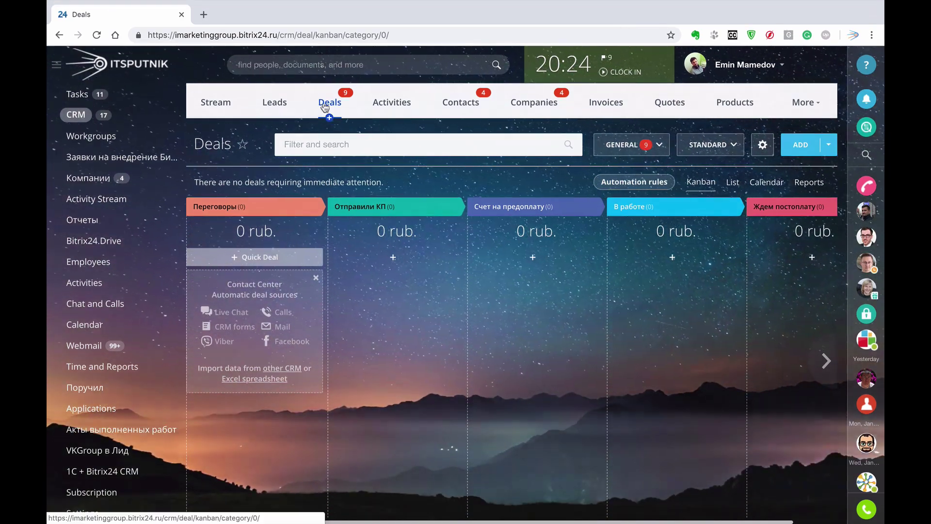
click(792, 144)
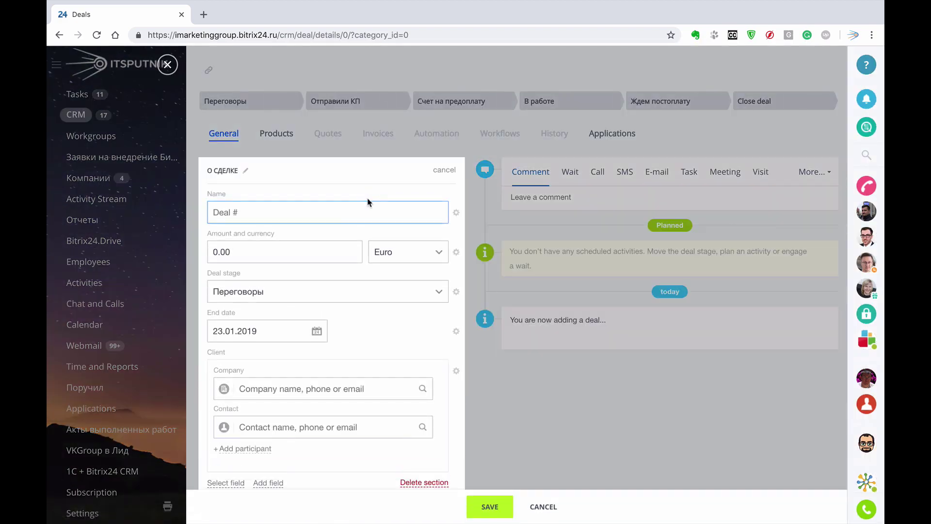
text(Tes)
scroll(363, 255, down, 3)
click(357, 273)
text(Testing)
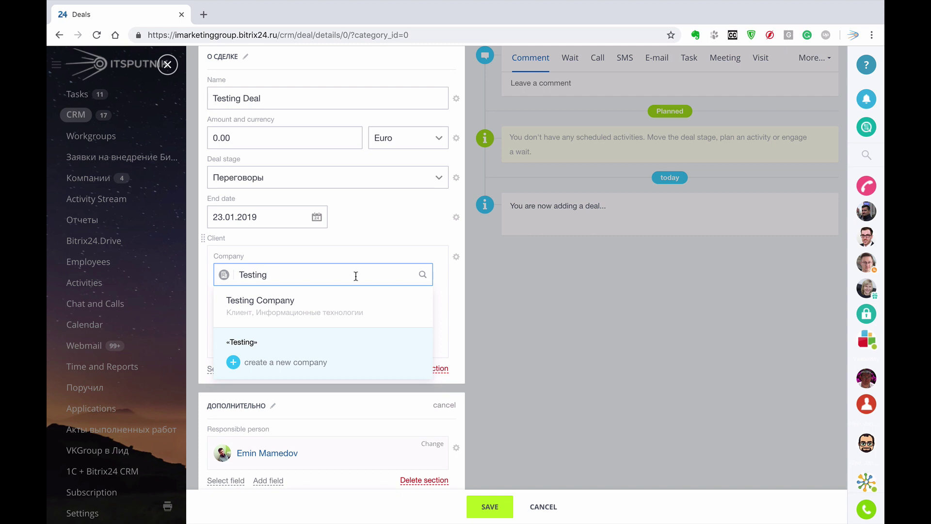
click(339, 301)
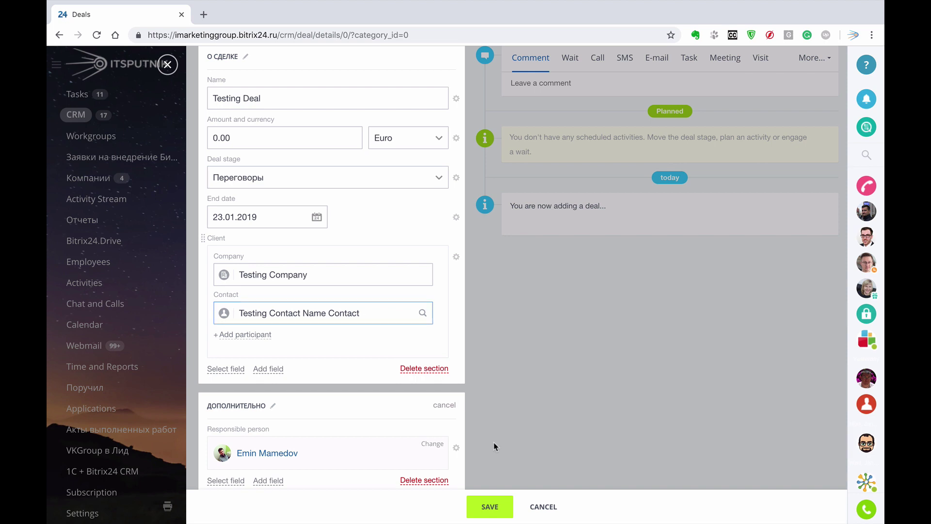
click(498, 504)
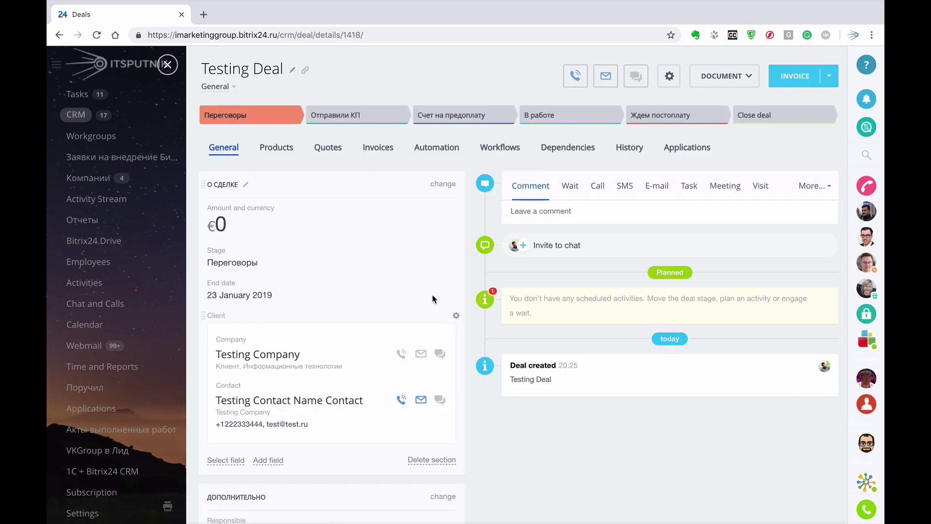
Add a first product row to the deal named "Products 1" with price 100 and quantity 3
click(293, 155)
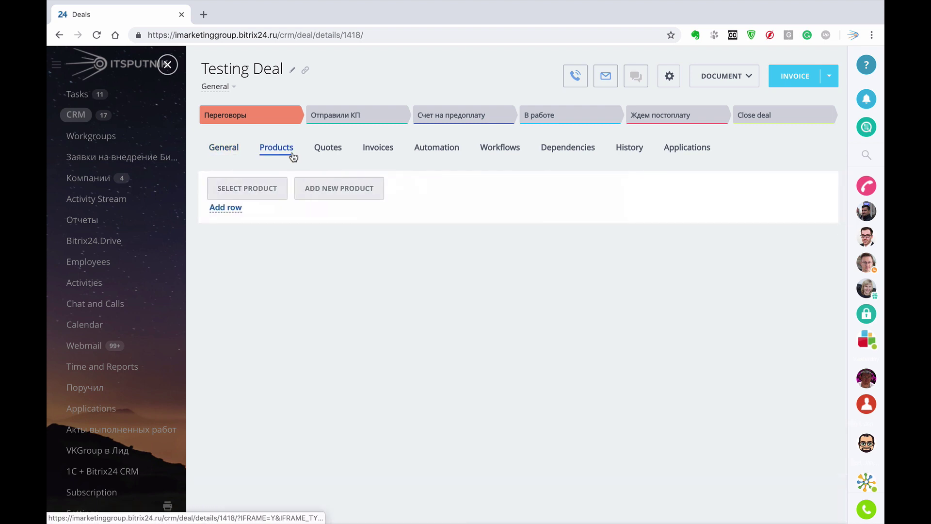
click(236, 208)
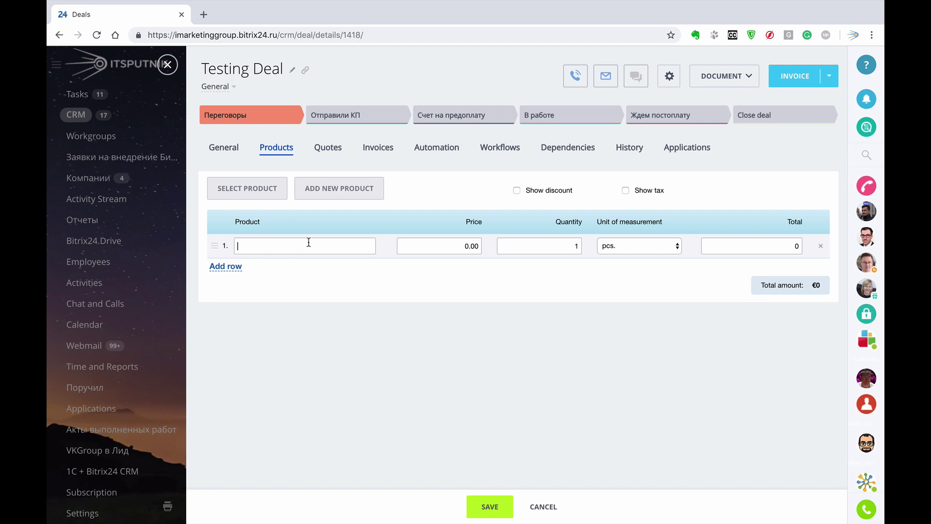
text(P)
click(434, 246)
text(100)
click(549, 246)
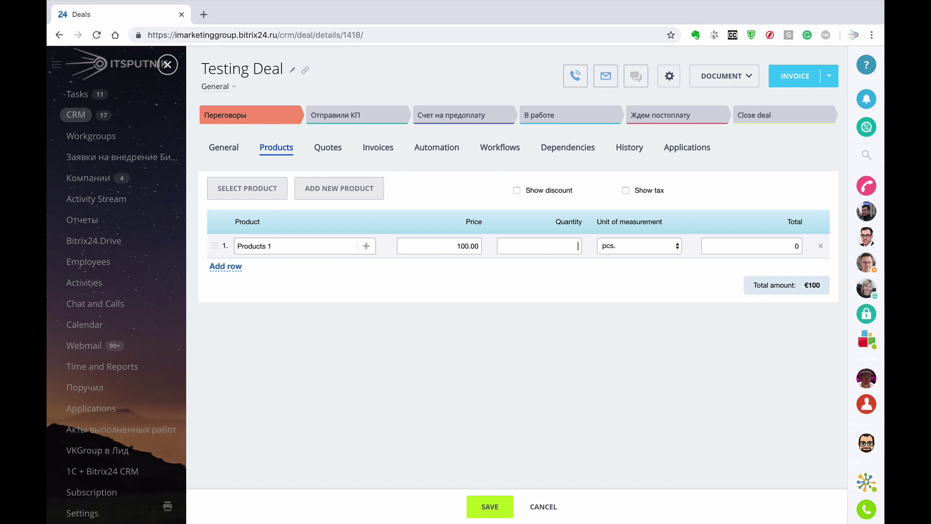
Add a second product row named "Prodcuts 2" with price 300 and quantity 4, and save the deal's products
click(237, 266)
click(262, 270)
text(P)
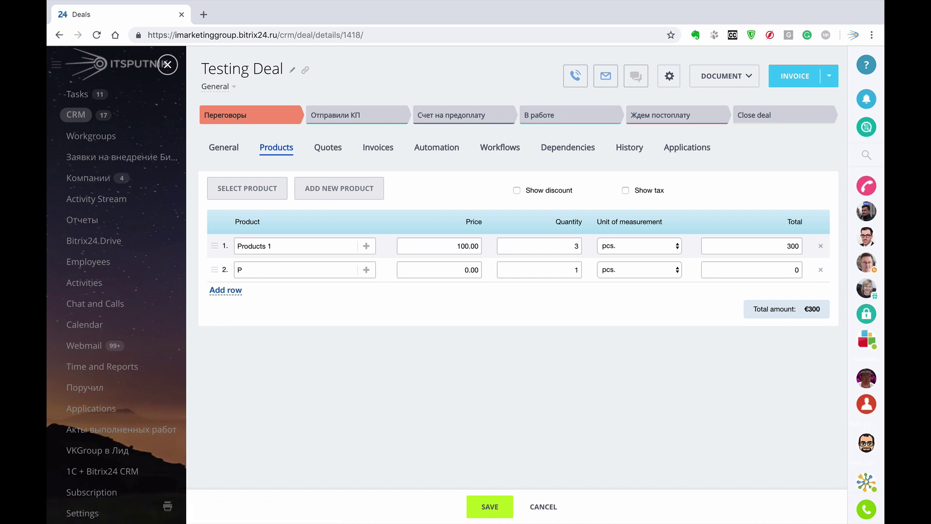
text(rodcuts 2)
click(455, 270)
text(300)
click(557, 271)
key(BackSpace)
click(496, 505)
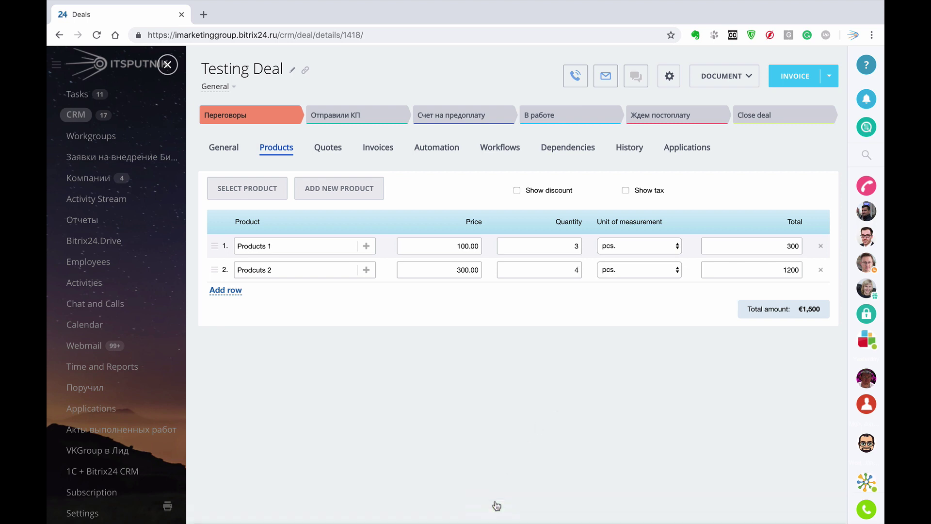
Check the deal's total amount and company details in its general information, and return to its product list
click(224, 148)
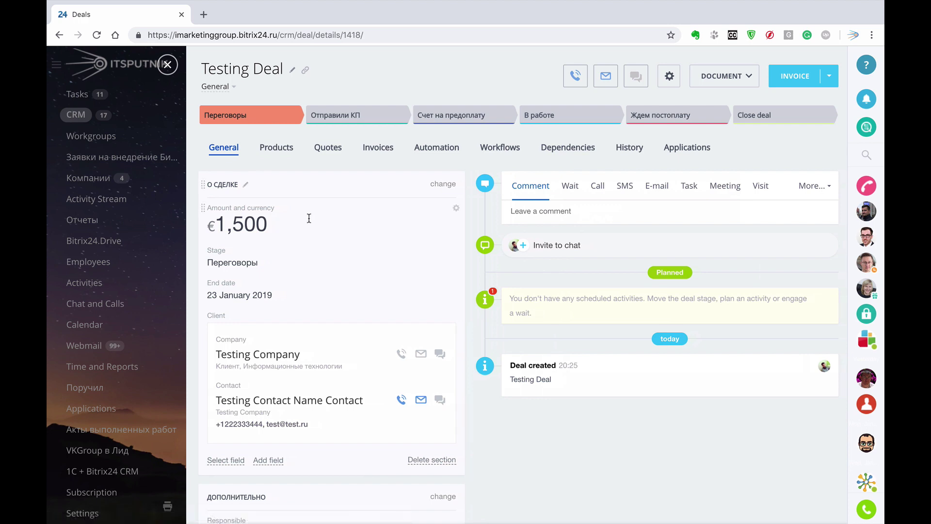
drag(266, 224, 209, 224)
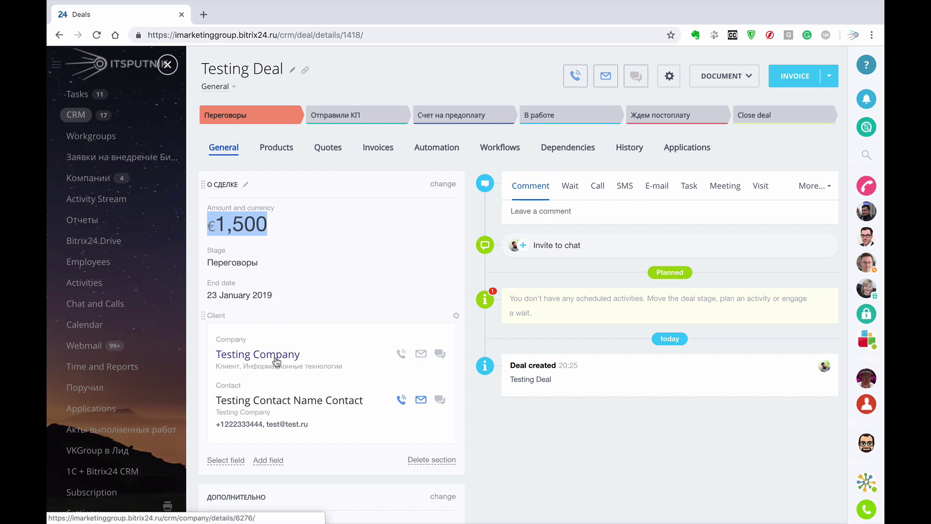
mouse_move(272, 355)
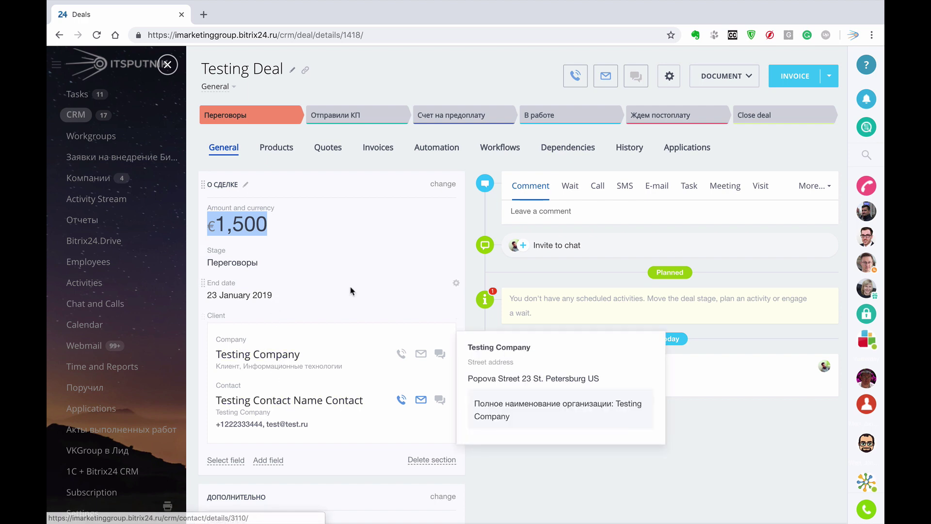
click(290, 149)
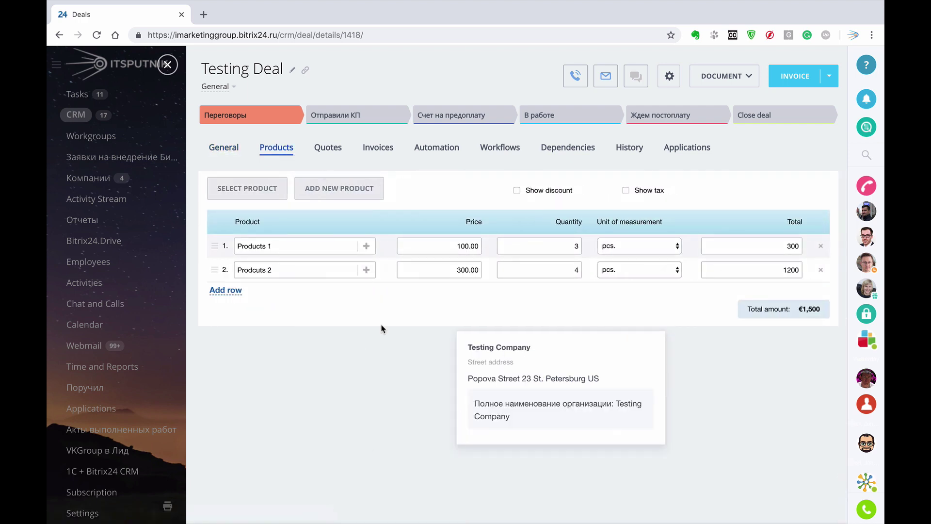
Switch to the test document in Word and review its company address, invoice fields, bank details, recipient block and product table
key(ctrl+Left)
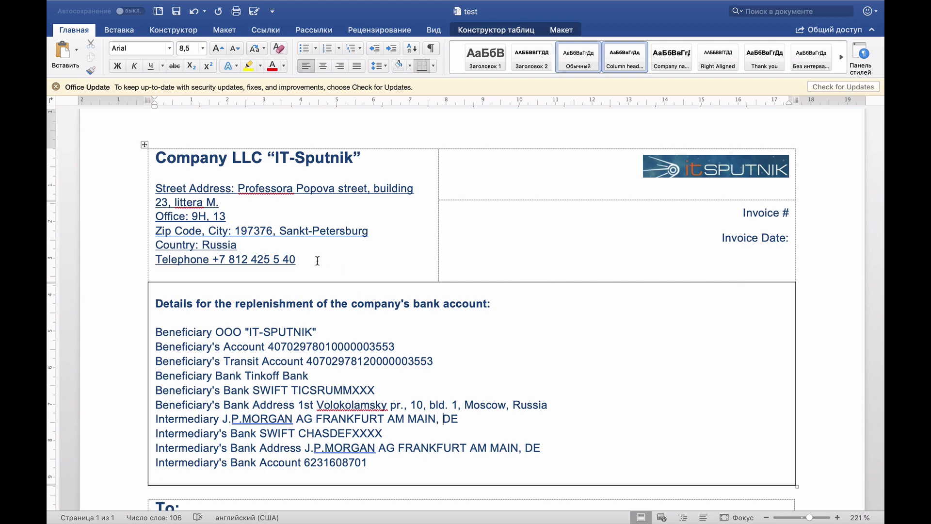
drag(318, 261, 156, 189)
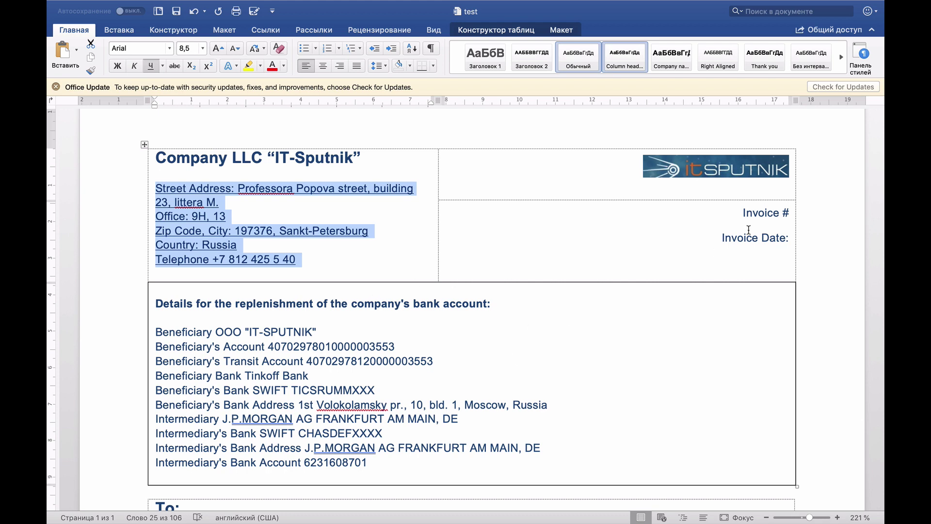
click(767, 224)
click(766, 240)
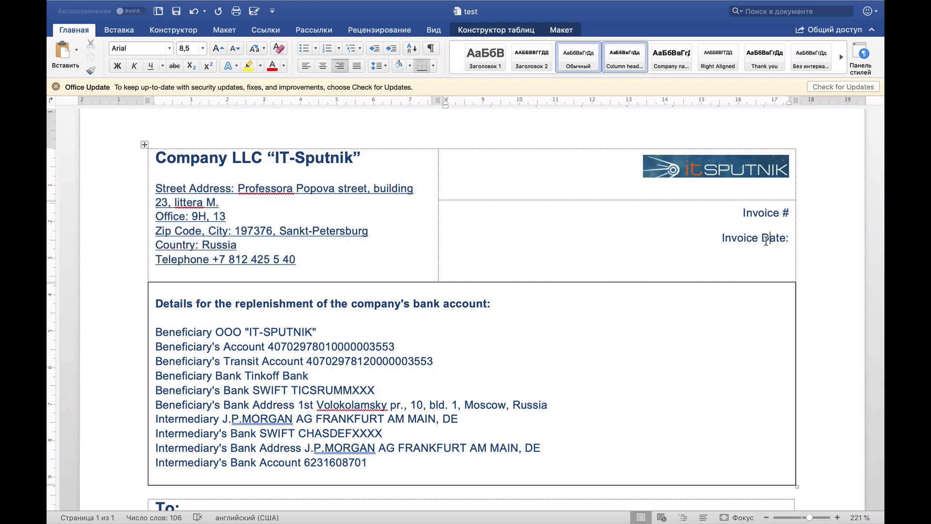
scroll(766, 240, down, 5)
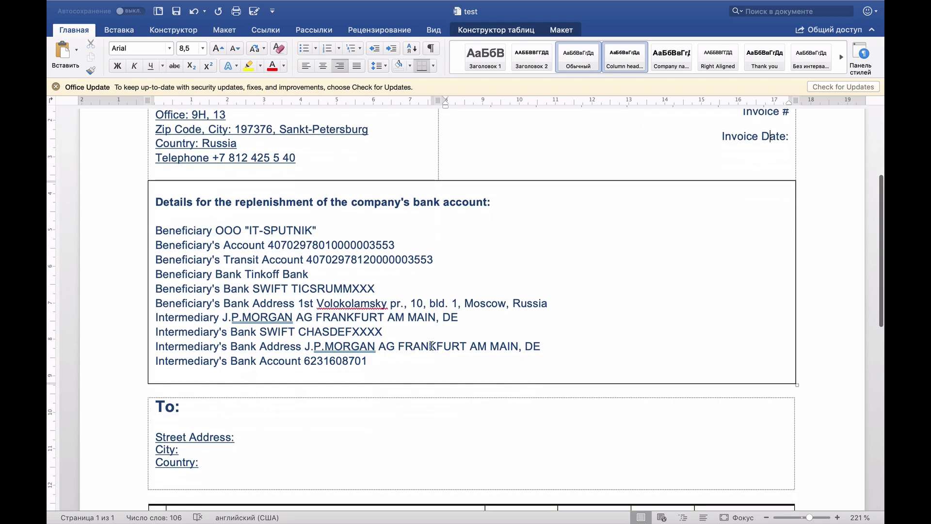
drag(401, 364, 155, 231)
scroll(192, 241, down, 4)
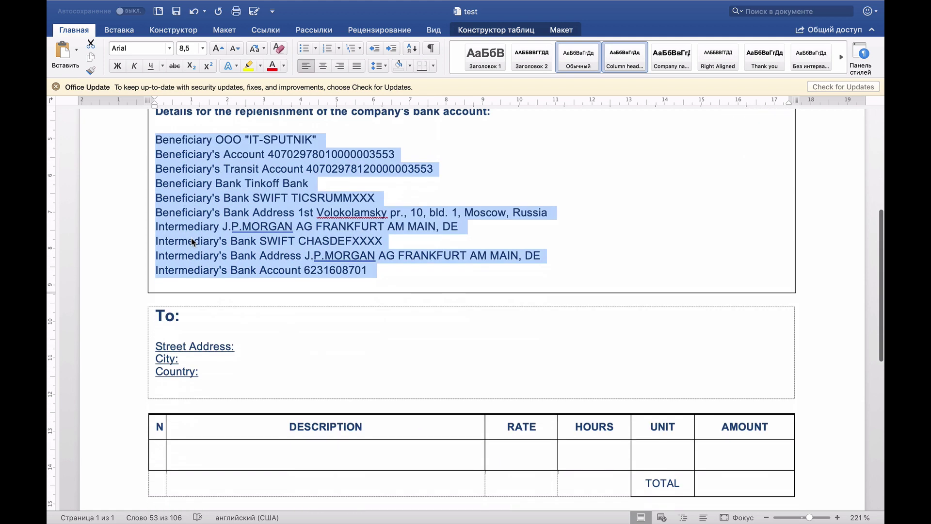
drag(209, 375, 154, 314)
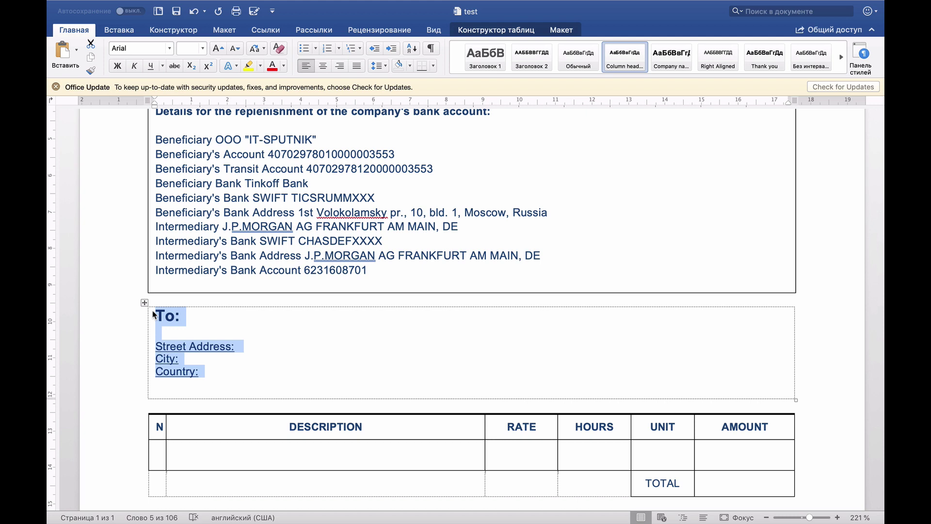
scroll(485, 369, down, 2)
drag(730, 431, 237, 375)
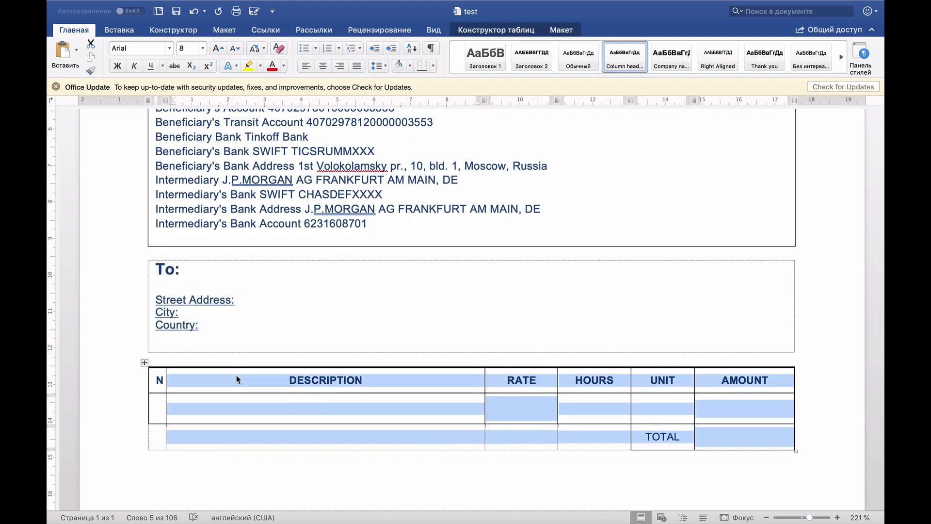
click(315, 401)
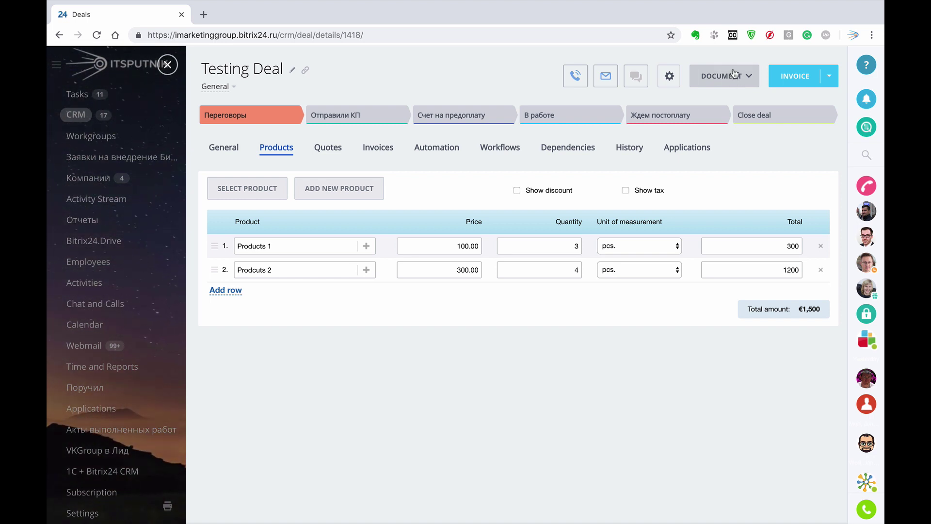
click(828, 82)
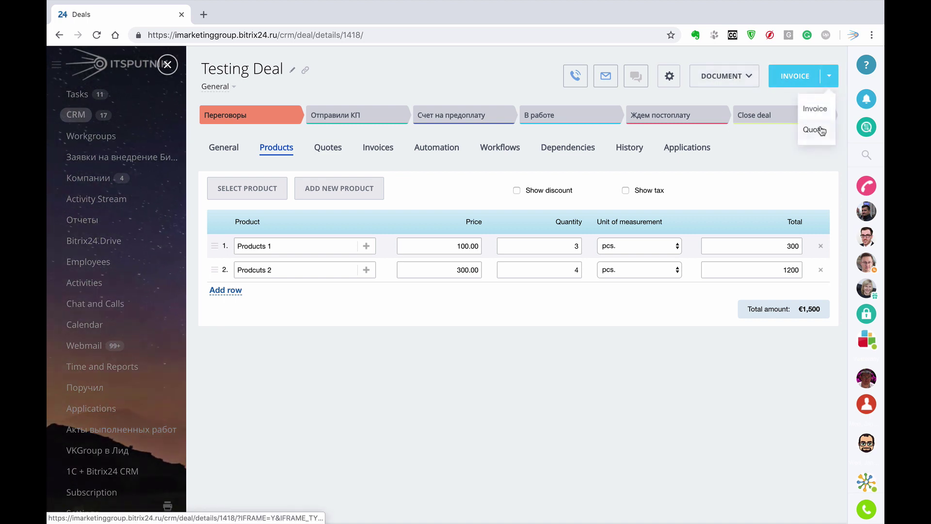
click(827, 81)
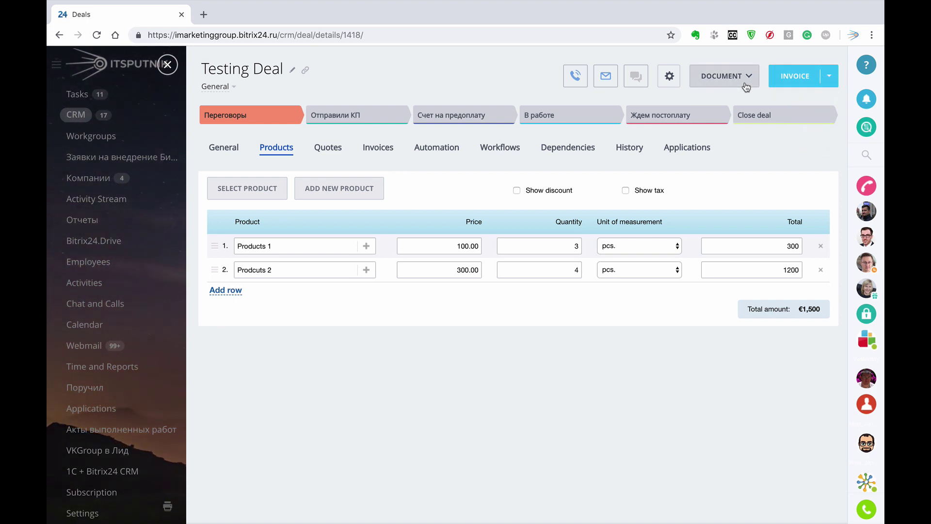
Start a new document template from the deal by uploading test.docx from the Downloads folder
click(746, 86)
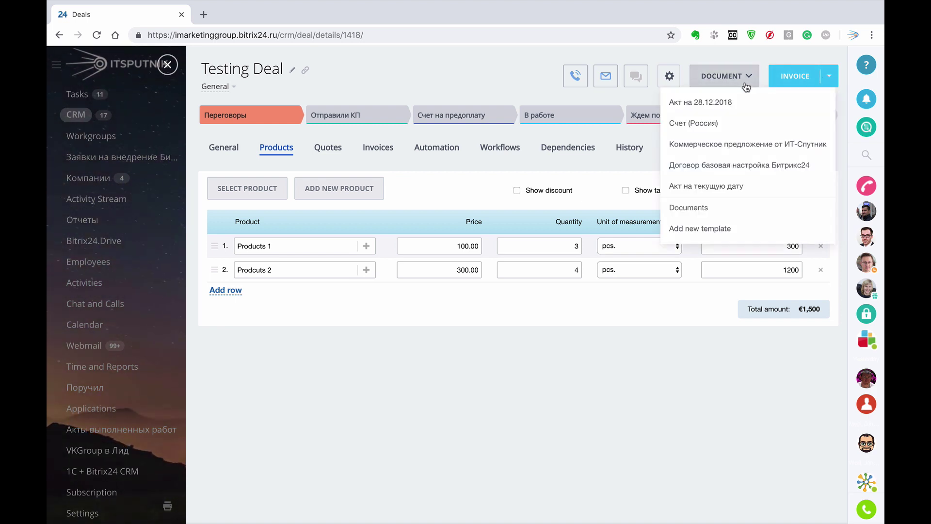
click(730, 236)
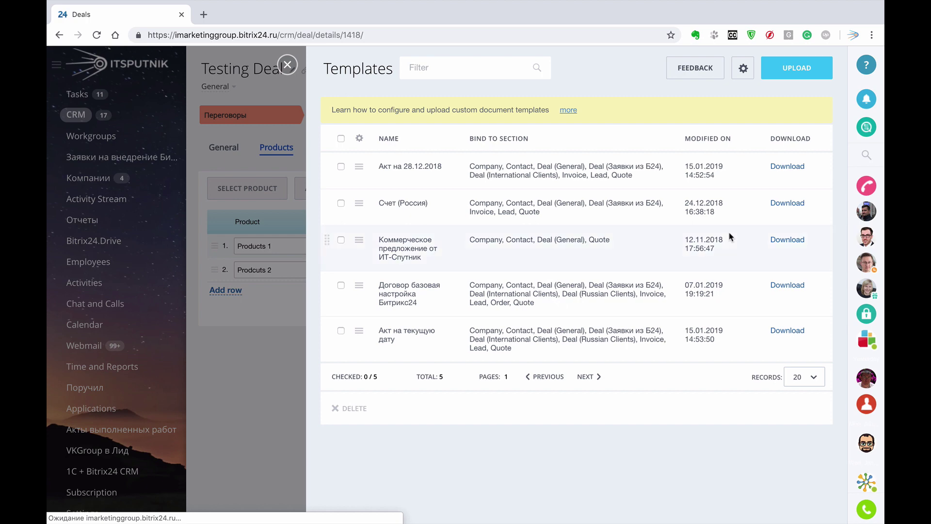
click(801, 68)
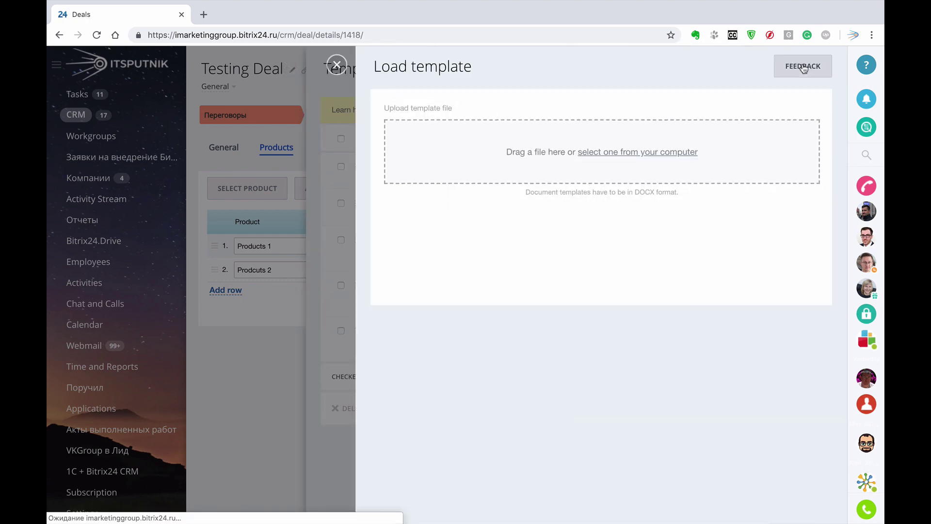
click(668, 153)
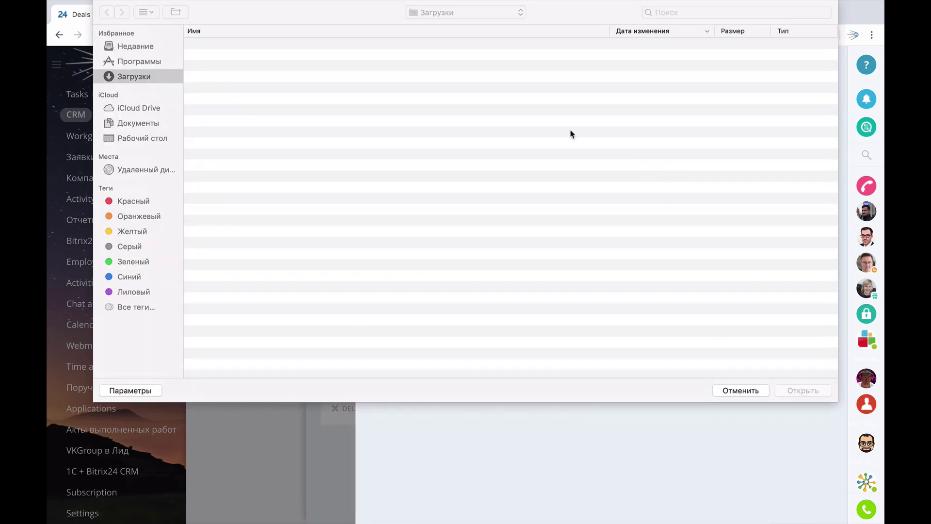
click(249, 45)
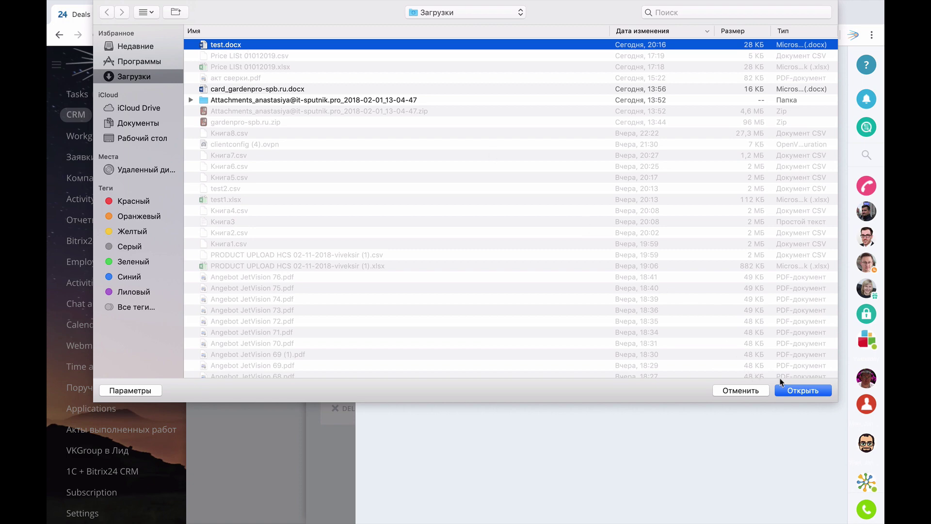
click(803, 391)
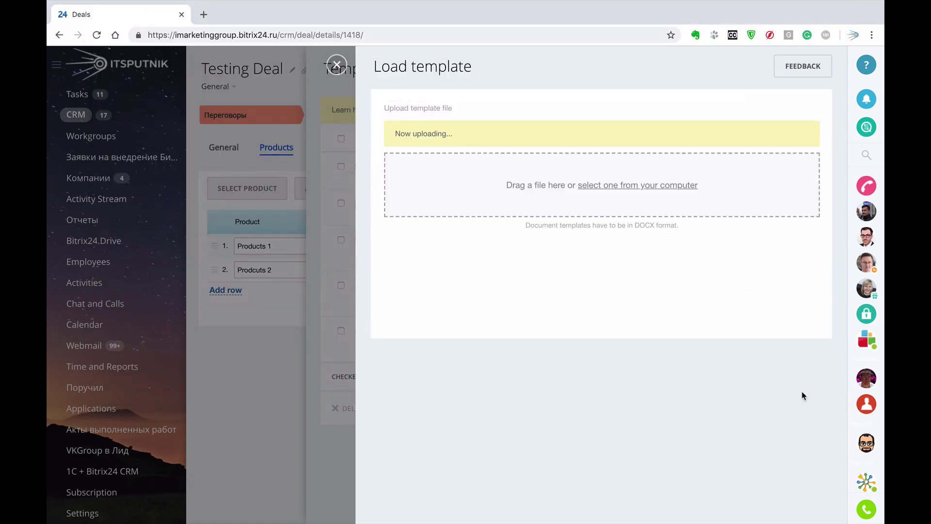
Name the template "Invoice for Europe" and turn off its signatures and stamp option
click(439, 178)
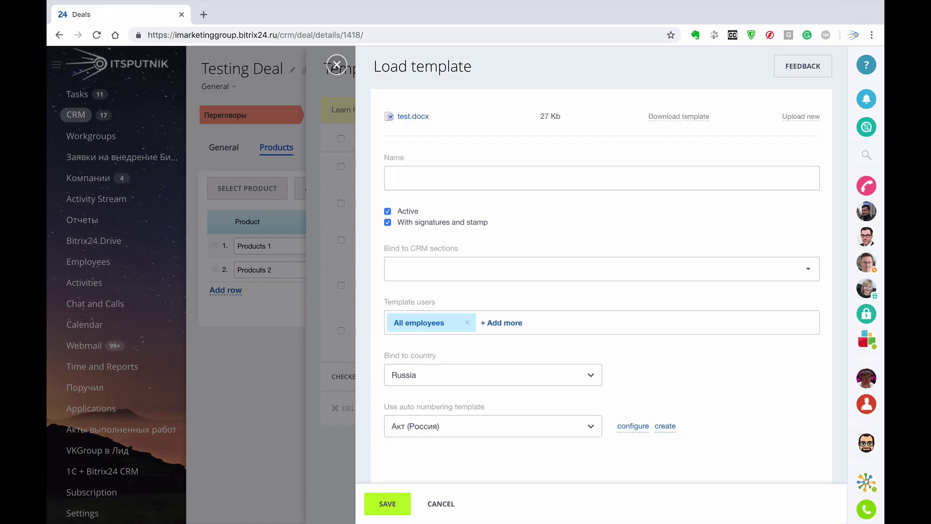
text(Inovice)
text(ope)
Bind the template to the Company, Contact, Lead, Deal (General), Deal (International Clients), Deal (Russian Clients) and Deal (Заявки из Б24) sections
click(436, 275)
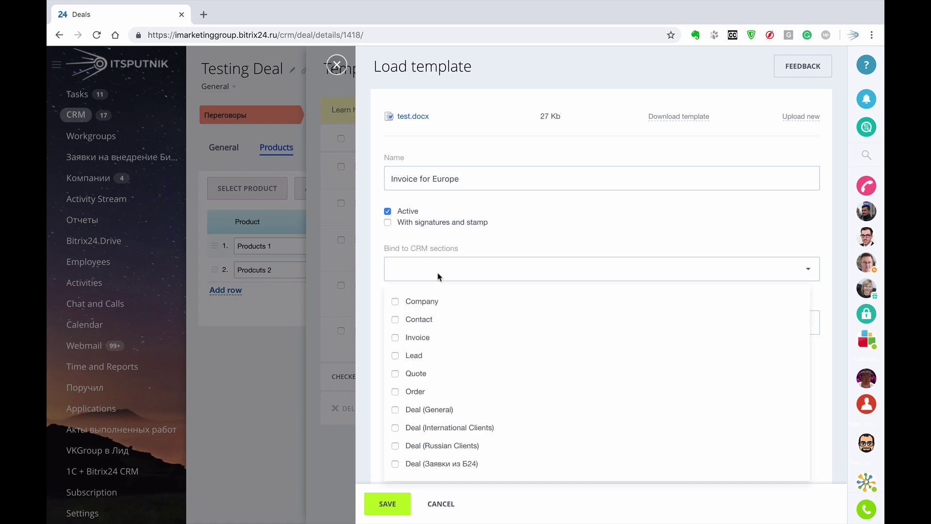
click(428, 303)
click(429, 324)
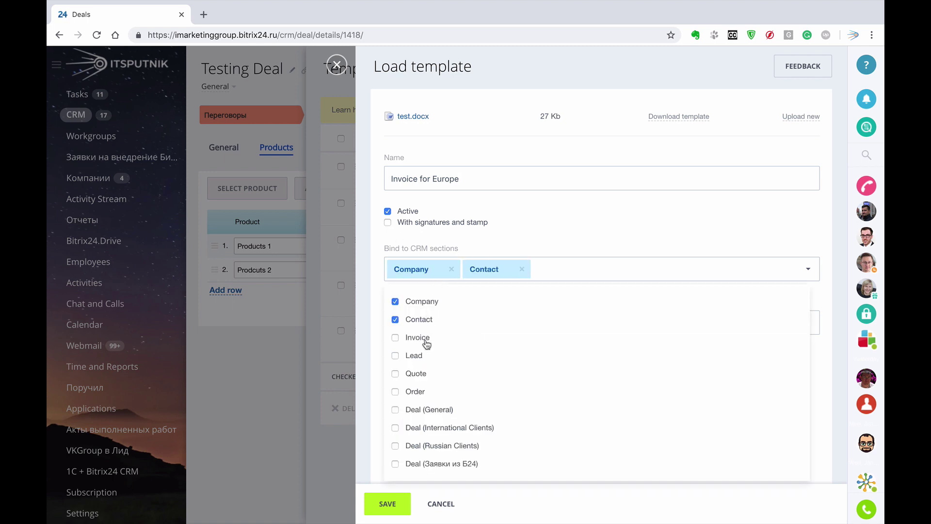
scroll(427, 343, down, 1)
click(427, 344)
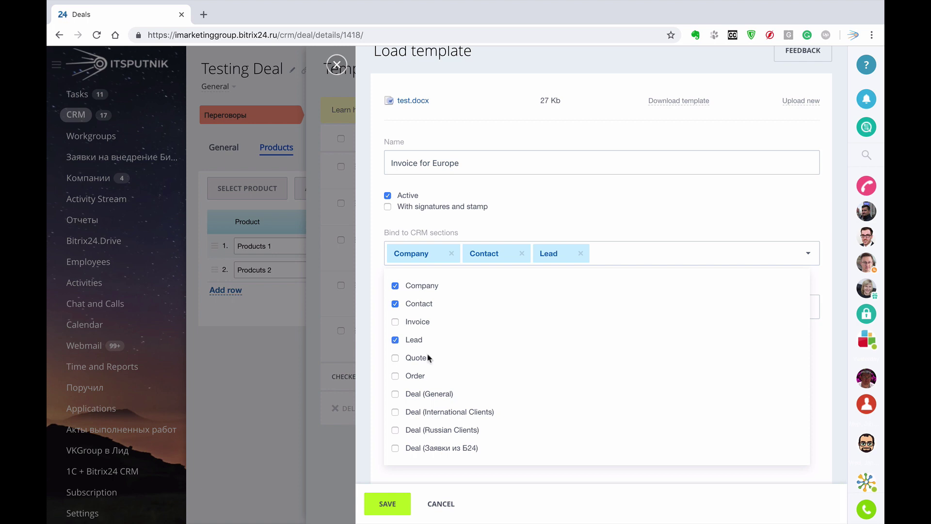
click(434, 412)
click(431, 394)
click(436, 430)
click(439, 449)
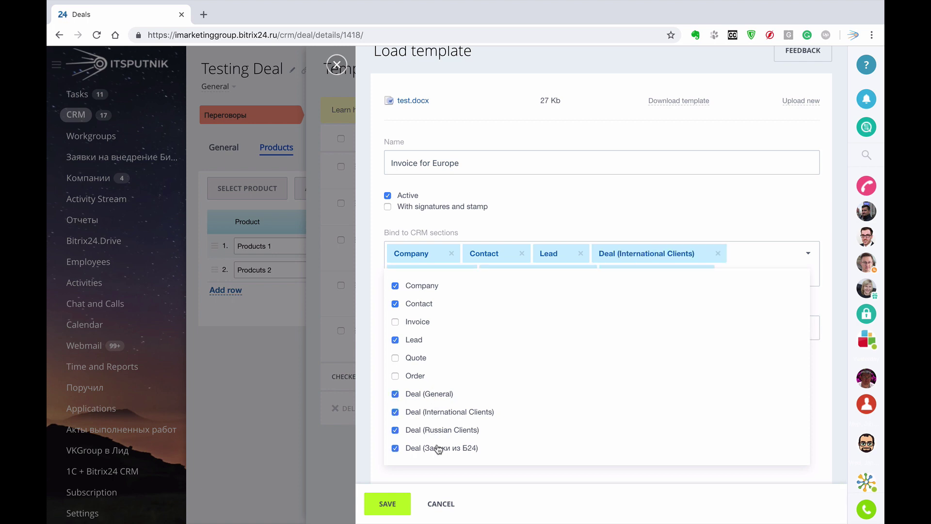
Save the "Invoice for Europe" template bound to Russia with the Акт (Россия) auto-numbering template
click(583, 219)
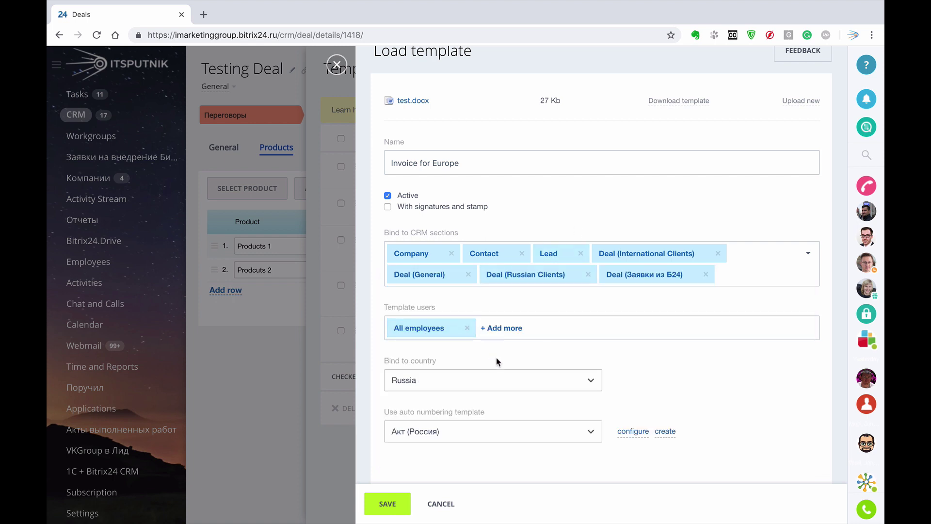
click(488, 433)
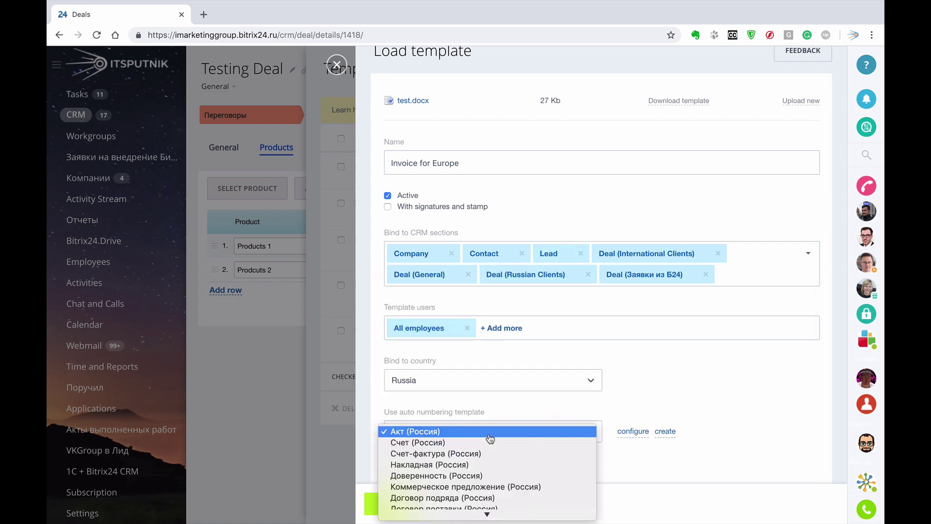
key(Escape)
click(395, 510)
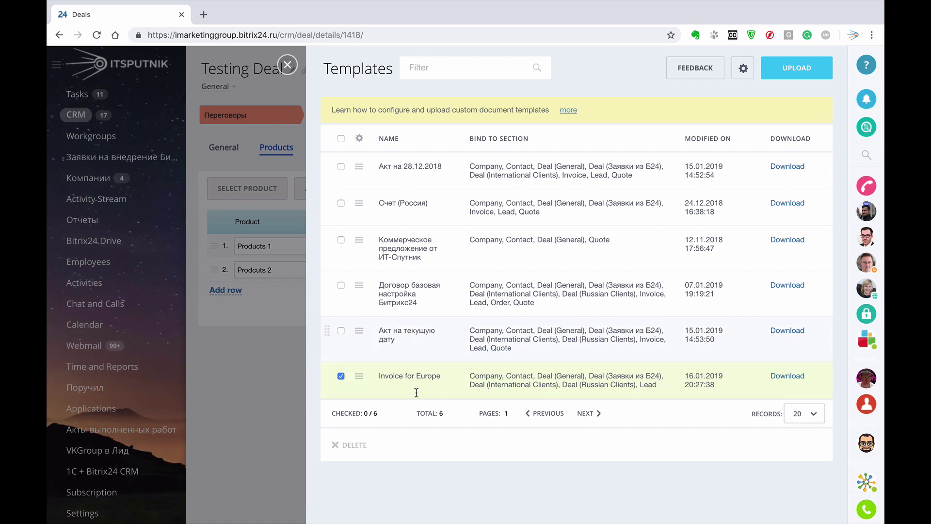
Return to the Testing Deal page, reload it and generate a document from the "Invoice for Europe" template
click(290, 67)
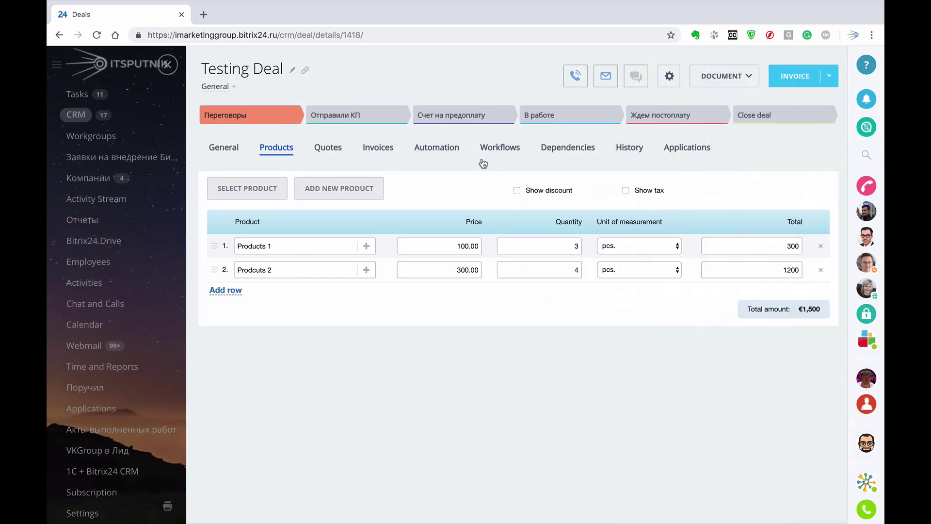
key(super+r)
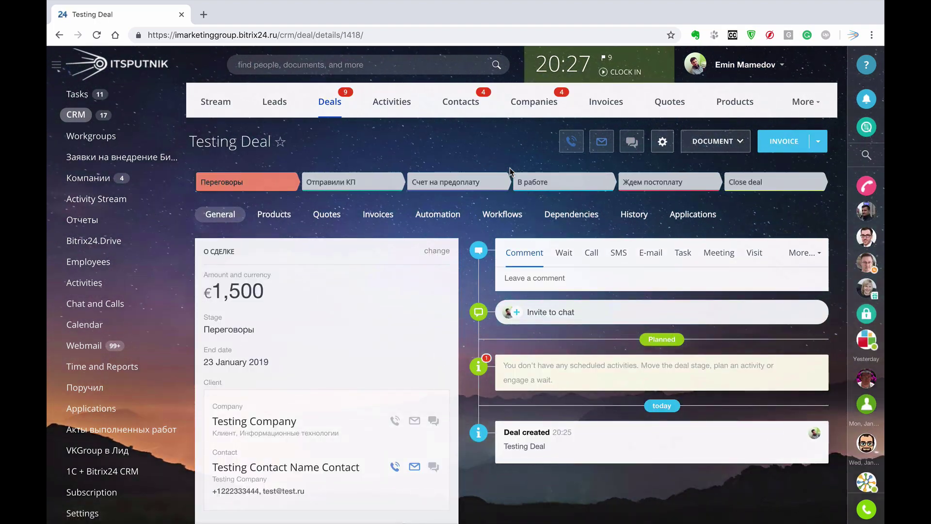
click(733, 144)
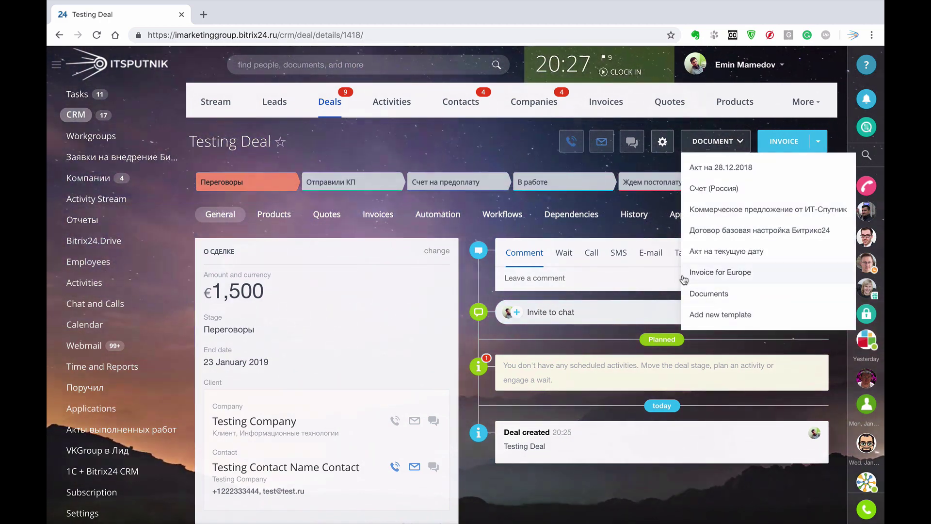
click(739, 278)
Review the generated invoice against the Word source, from the company header to the product table, and close it
scroll(650, 214, up, 5)
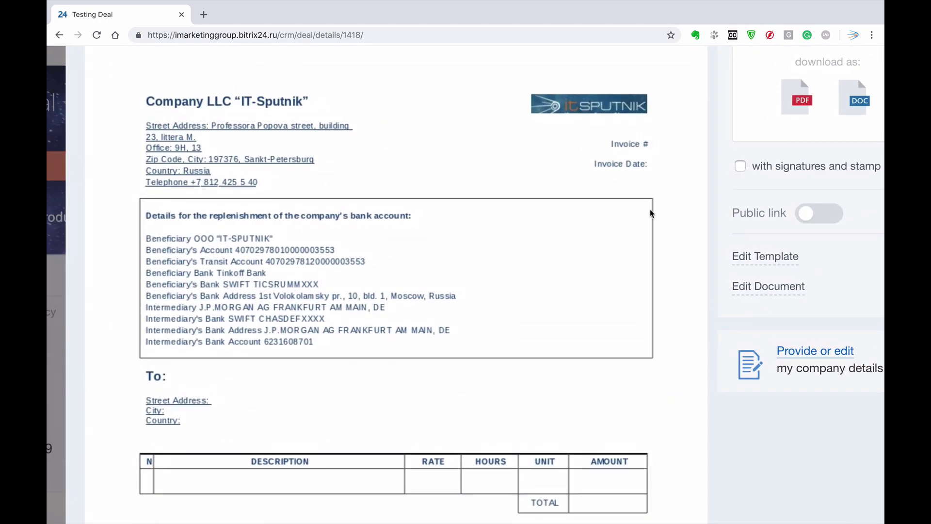
key(ctrl+Left)
scroll(650, 209, up, 5)
scroll(651, 209, down, 5)
key(ctrl+Right)
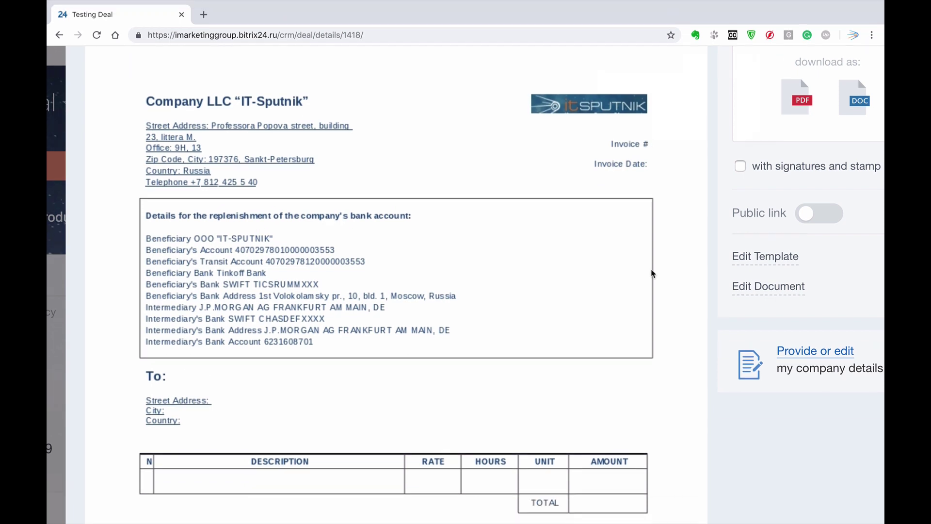
scroll(548, 330, down, 3)
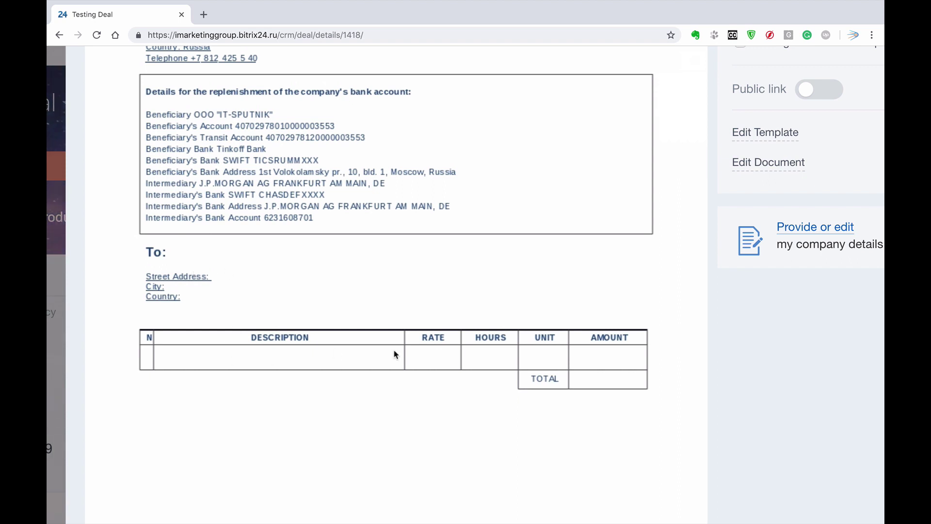
scroll(396, 354, down, 5)
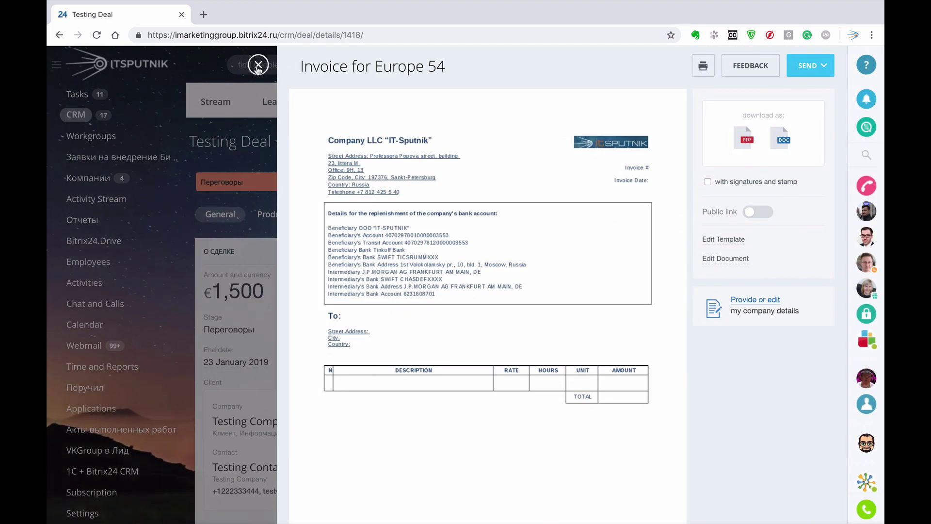
click(258, 65)
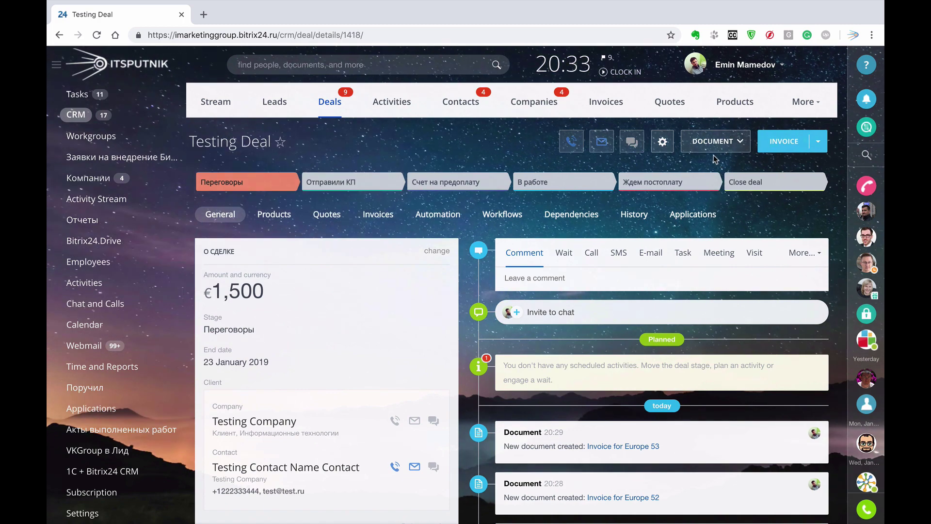
Open the list of available document template fields from the deal's template list
click(733, 148)
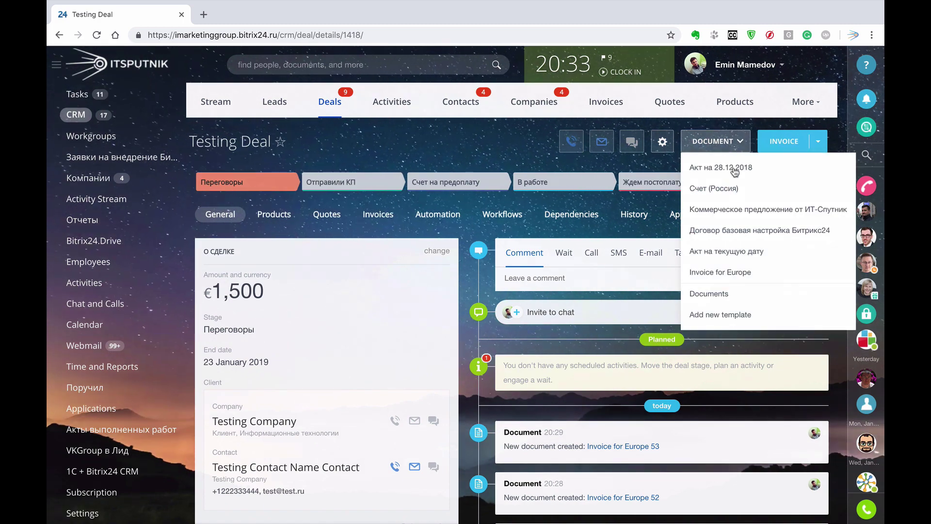
click(747, 313)
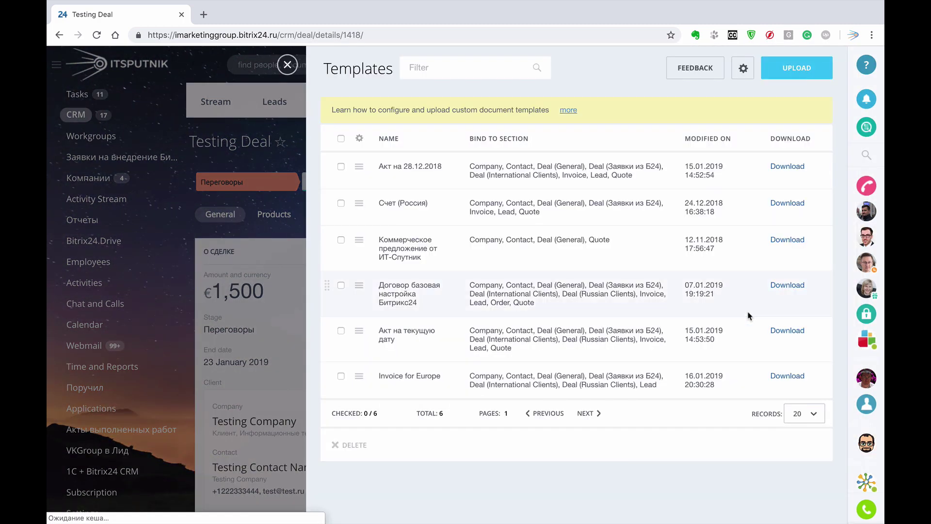
click(745, 71)
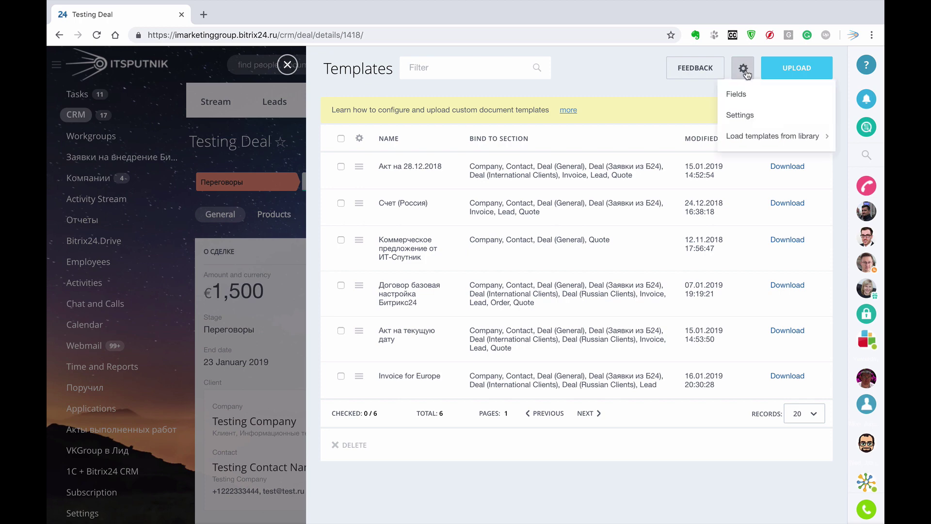
click(742, 95)
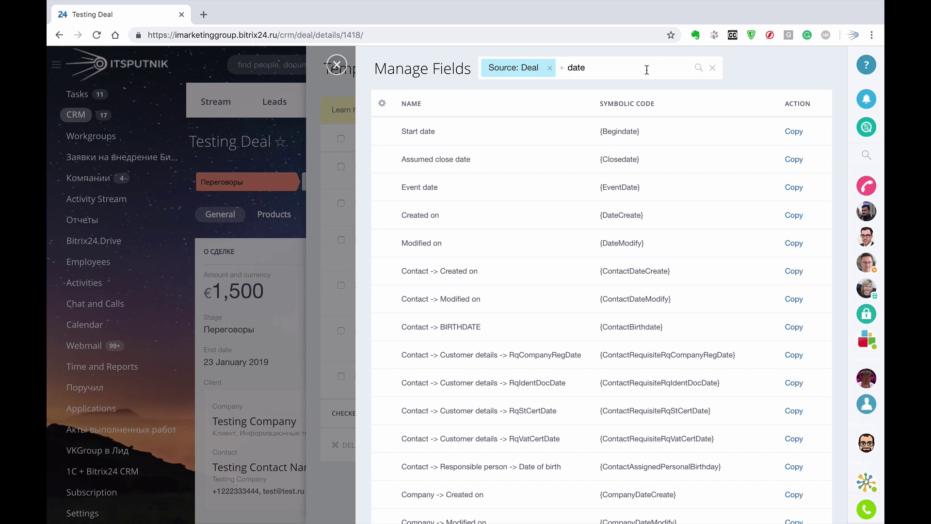
Check the "Invoice #" line in the Word document, then search the Deal template fields for "number" in Bitrix24
key(super+Tab)
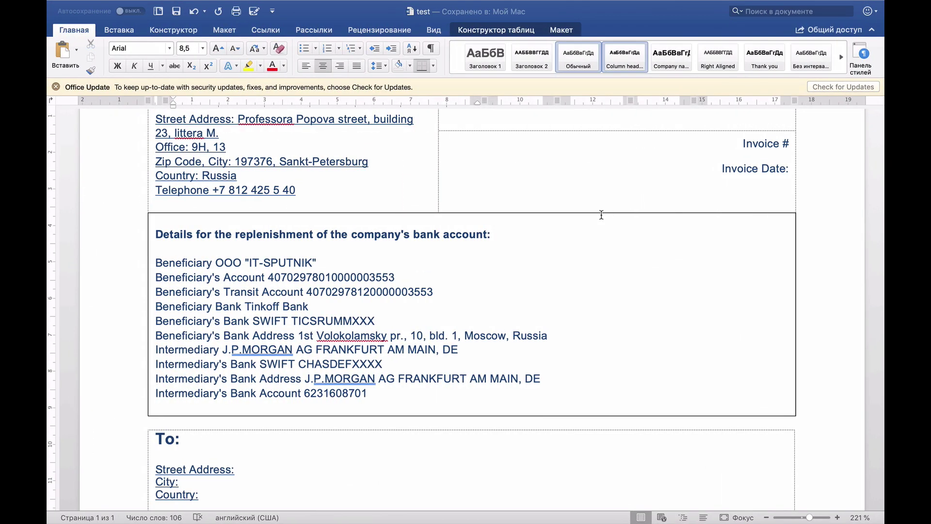
scroll(616, 222, up, 3)
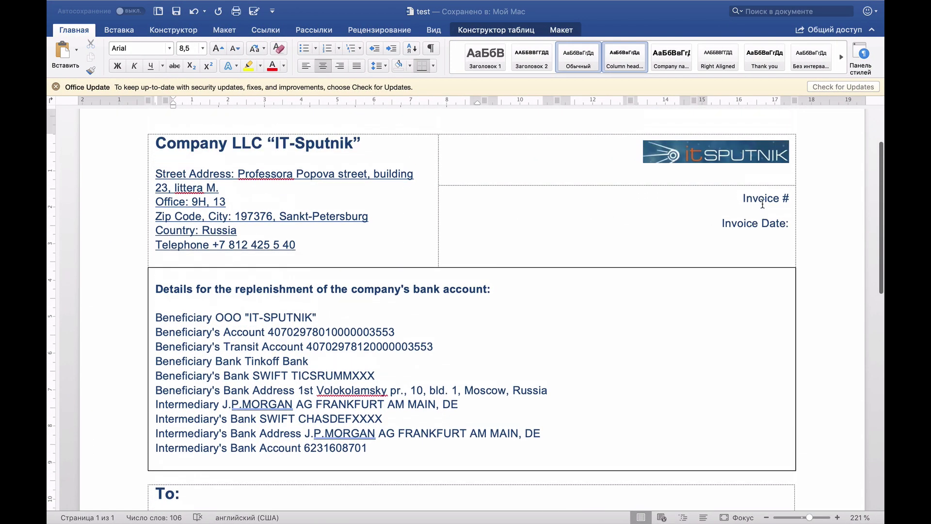
key(super+Tab)
click(634, 69)
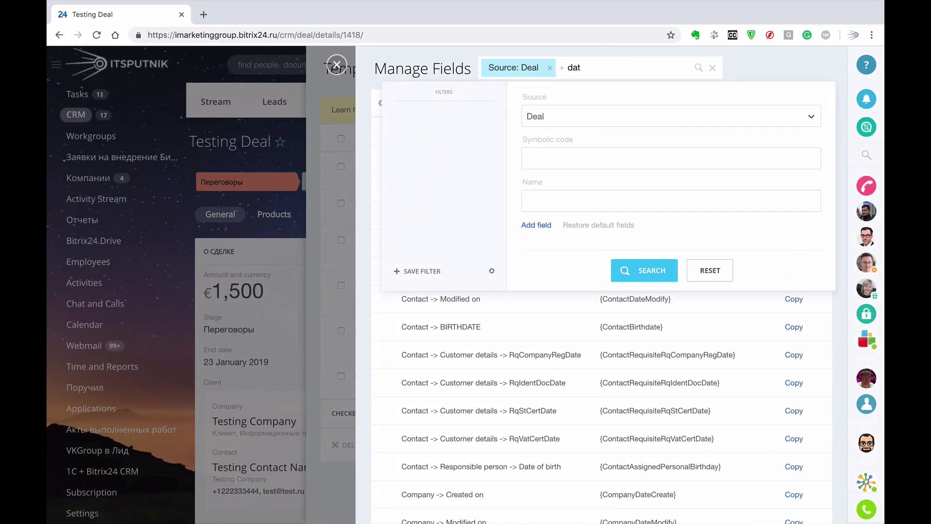
key(BackSpace)
key(BackSpace)
key(BackSpace)
text(numbe)
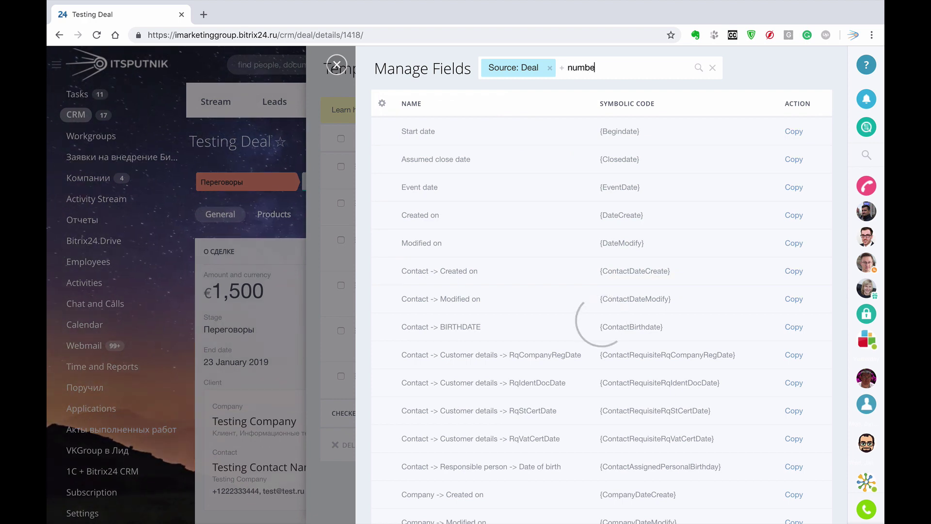
text(r)
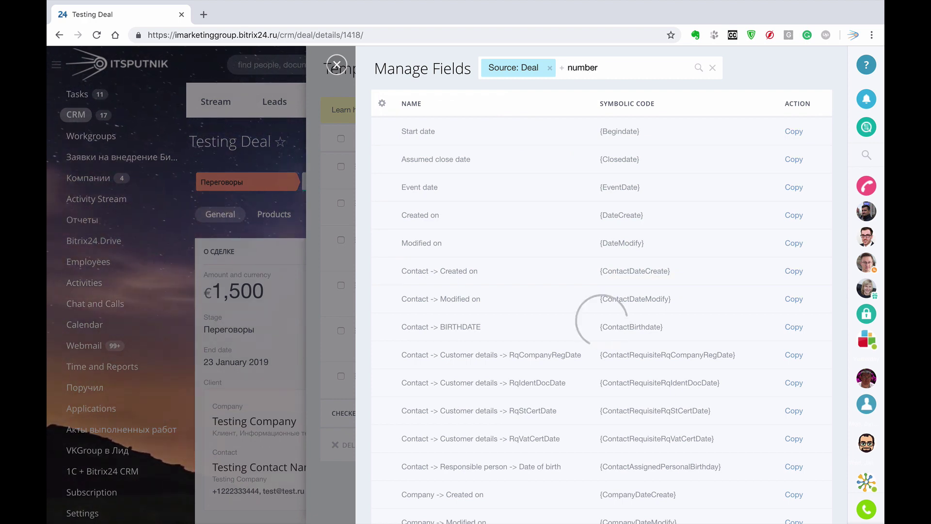
Copy the Number field's symbolic code {DocumentNumber} and insert it after "Invoice #" in the Word document
scroll(674, 183, down, 1)
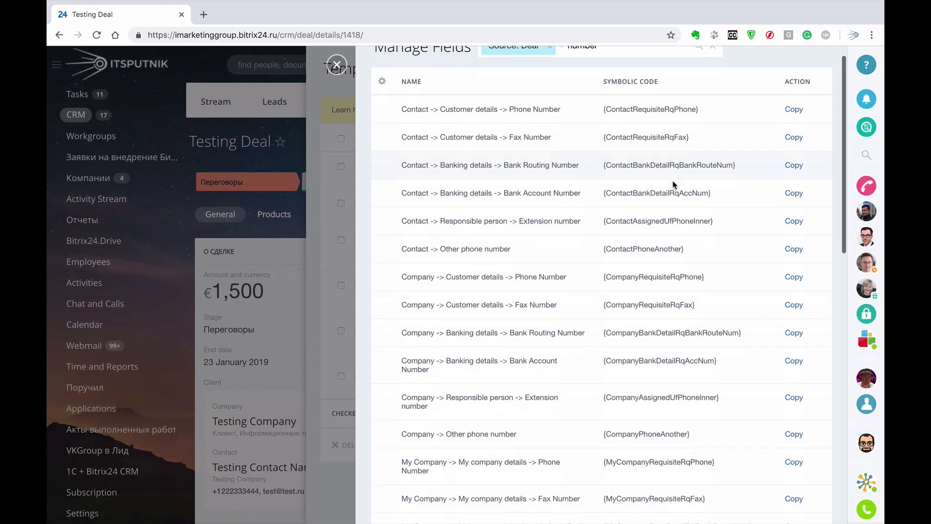
scroll(674, 183, down, 15)
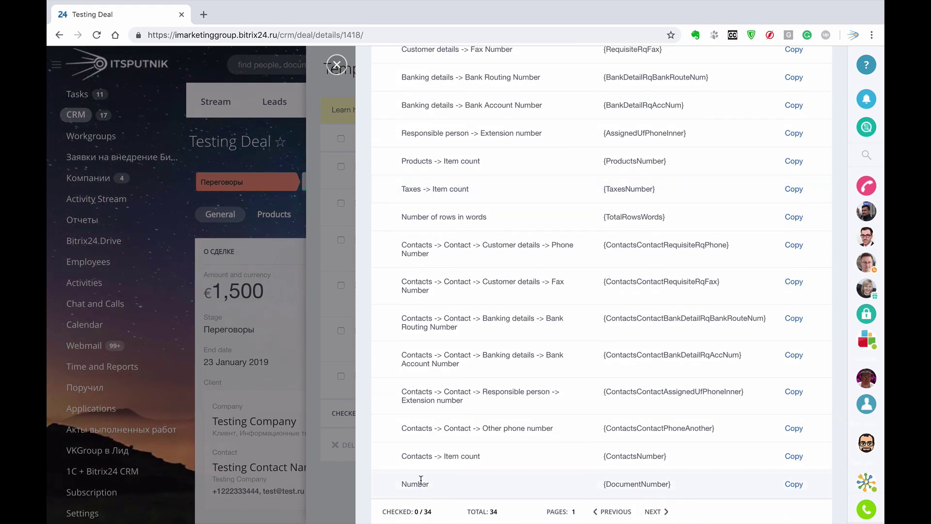
click(795, 485)
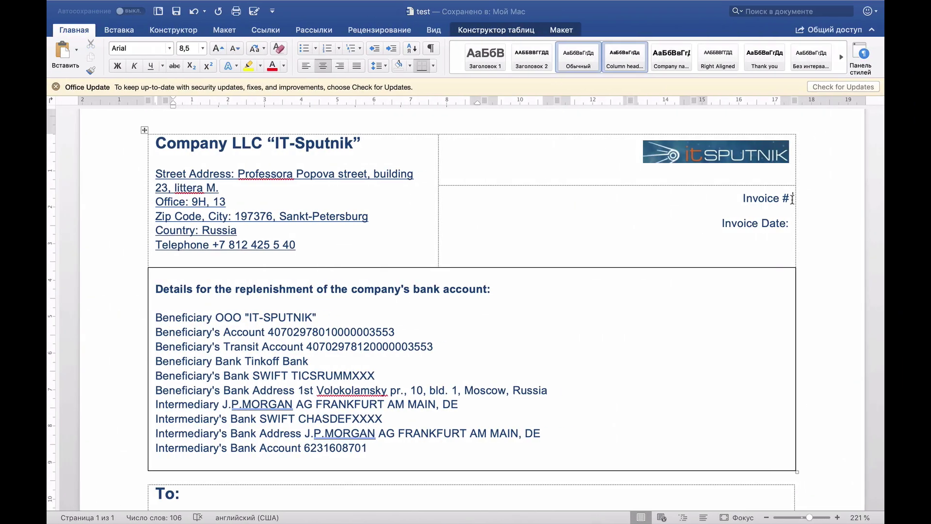
click(792, 199)
key(super+v)
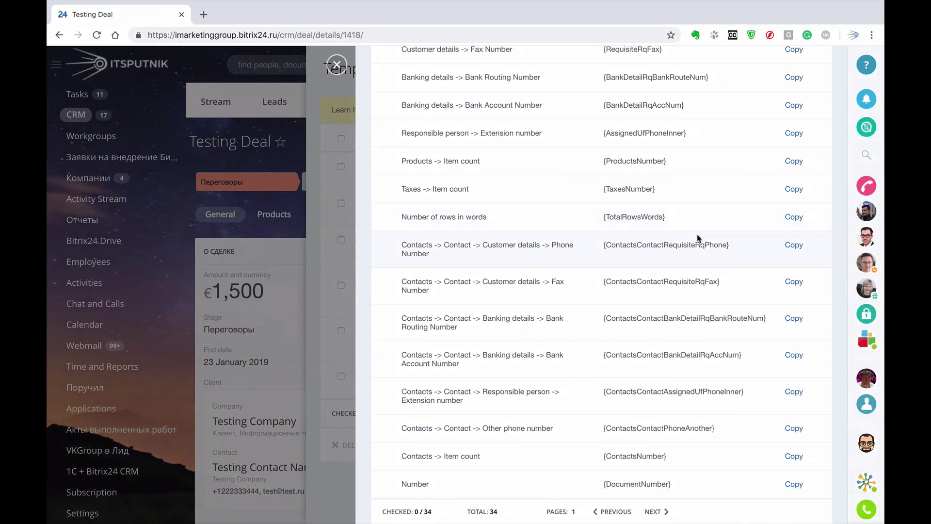
Return to the field list in Bitrix24 and search the Deal fields for "date"
scroll(638, 235, up, 10)
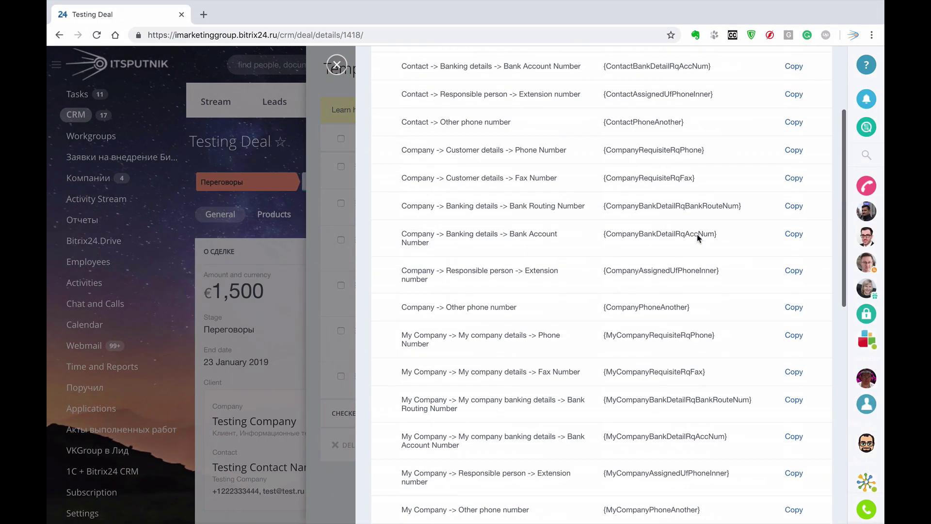
click(636, 67)
key(BackSpace)
key(BackSpace)
key(BackSpace)
key(BackSpace)
key(BackSpace)
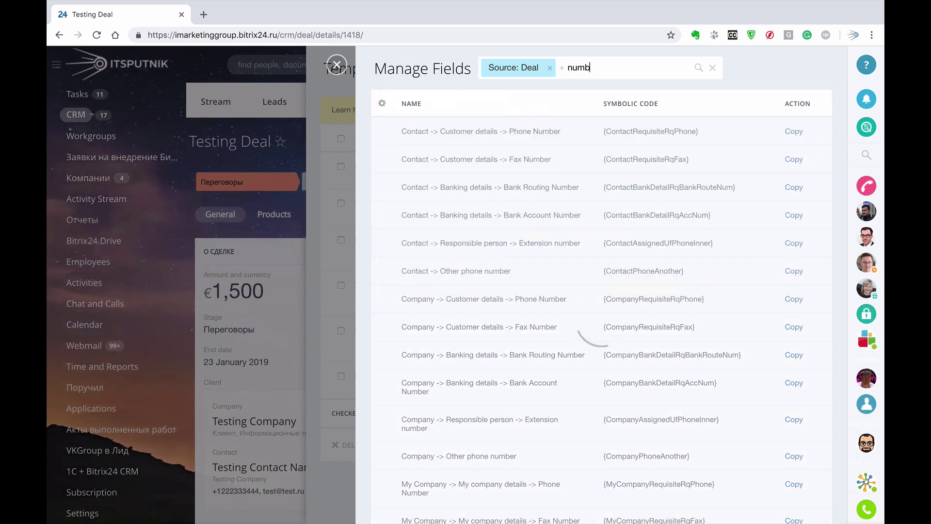
key(BackSpace)
text(date)
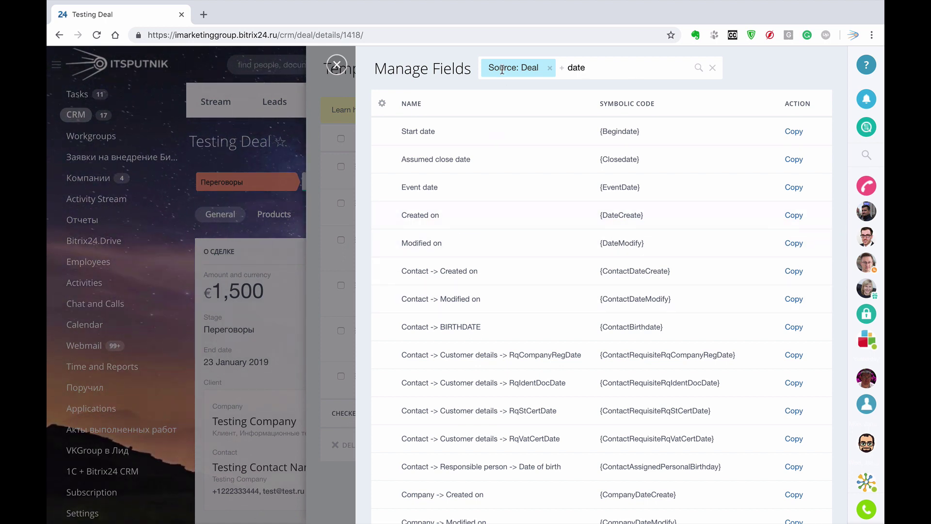
Copy the "Created on" code {DateCreate} and insert it after "Invoice Date:" in the Word document
click(794, 214)
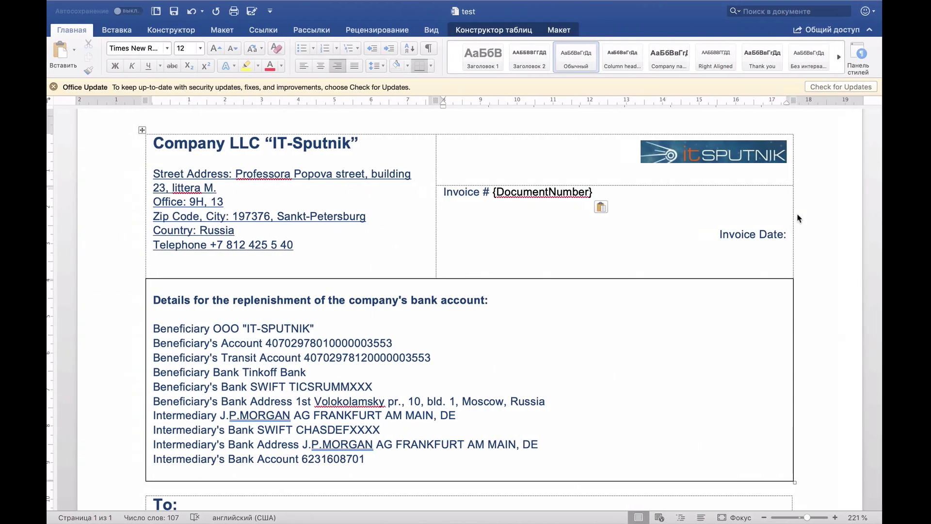
click(791, 235)
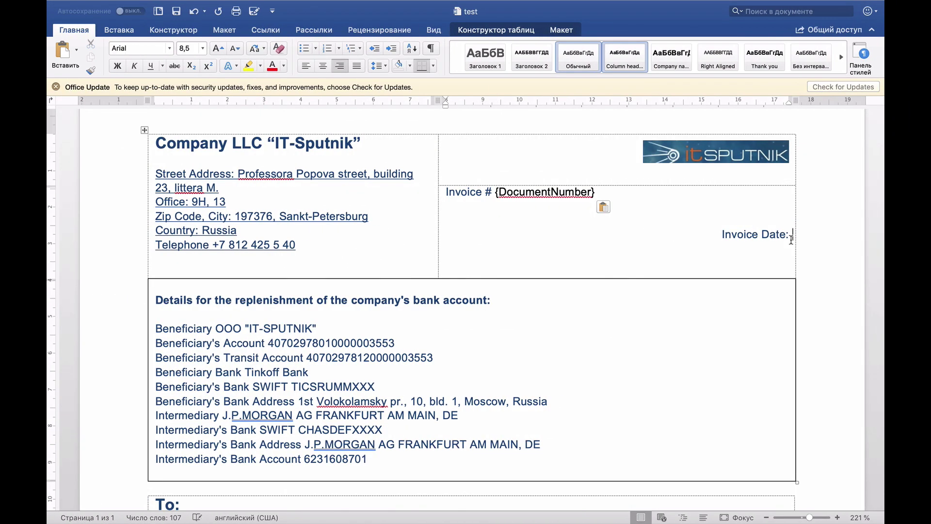
key(super+v)
Apply the invoice label's text formatting to the invoice number and date lines and align both to the right
mouse_move(582, 234)
mouse_down()
mouse_move(521, 235)
mouse_move(465, 211)
mouse_move(460, 188)
mouse_move(447, 192)
mouse_up()
key(Left)
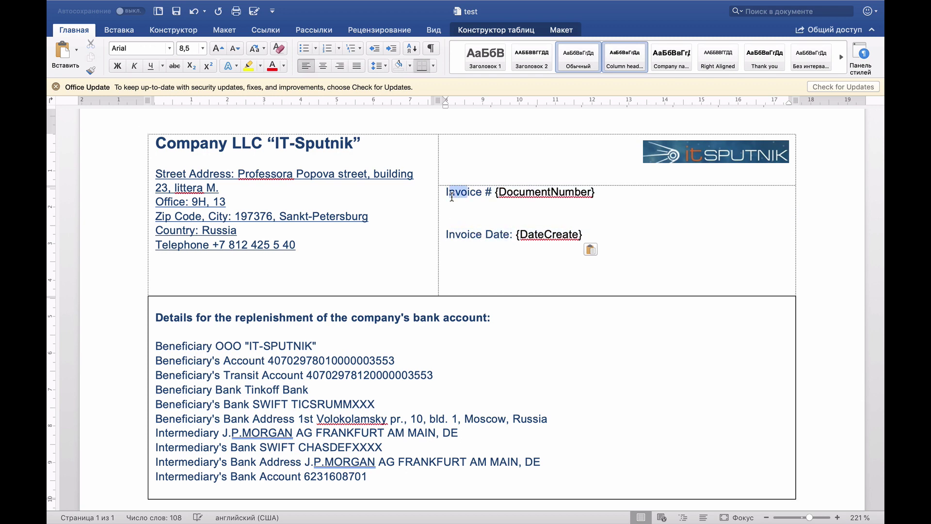
click(90, 70)
mouse_move(617, 231)
mouse_down()
mouse_move(515, 234)
mouse_move(447, 190)
mouse_up()
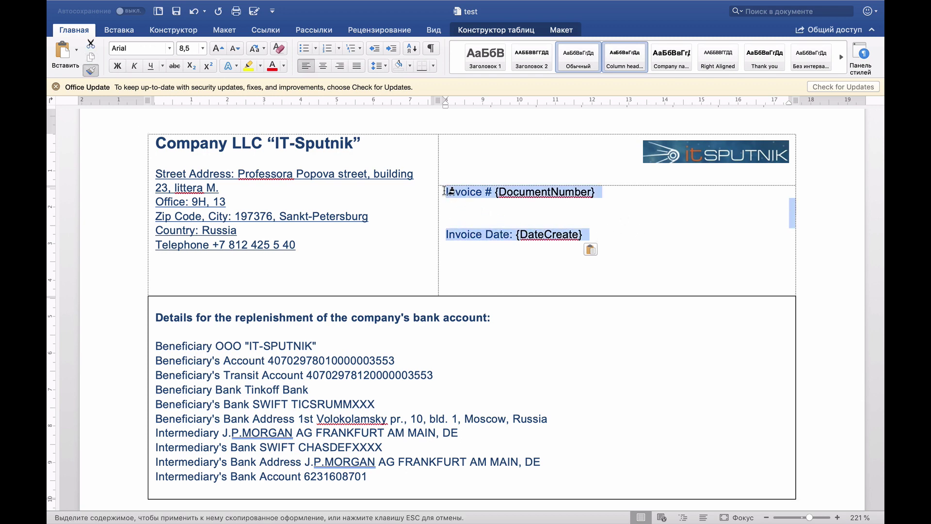
click(340, 66)
Place the text cursor after the "To:" heading in the Word document's recipient block
scroll(586, 298, down, 5)
scroll(585, 297, up, 3)
scroll(585, 298, down, 4)
scroll(585, 298, down, 2)
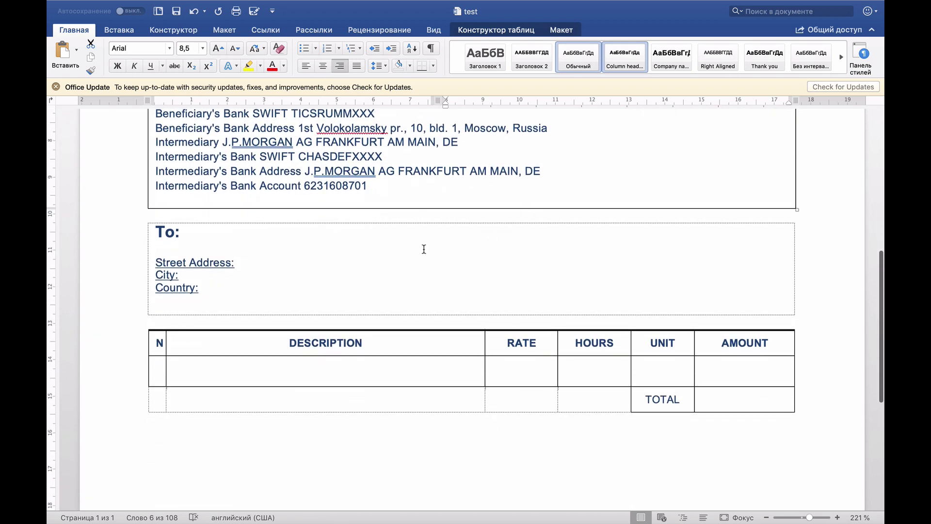
click(436, 231)
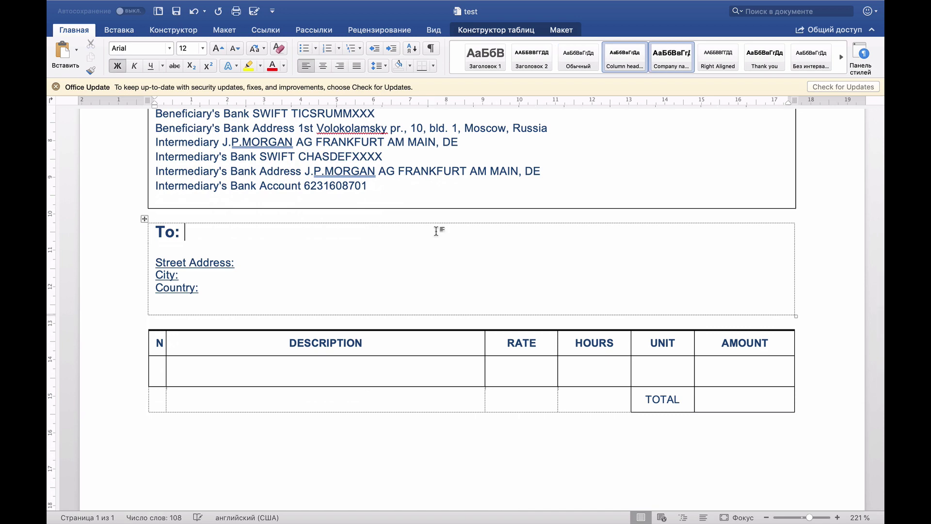
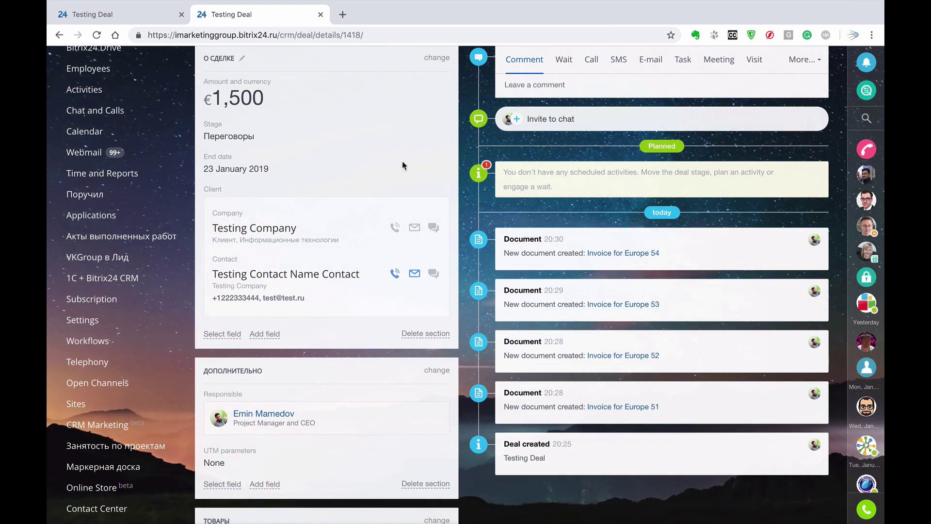
Open the Testing Company card from the deal in Bitrix24 and examine its company details and street address in edit mode
click(269, 254)
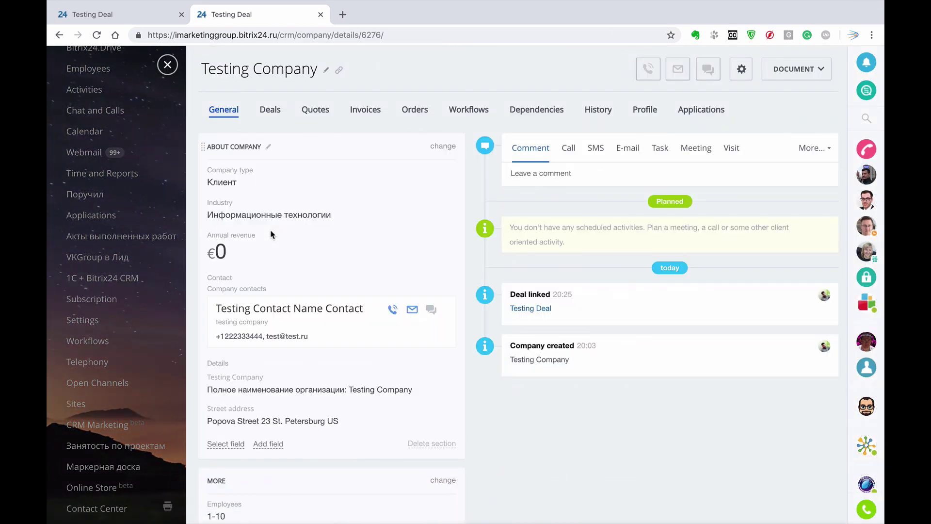
scroll(271, 235, down, 2)
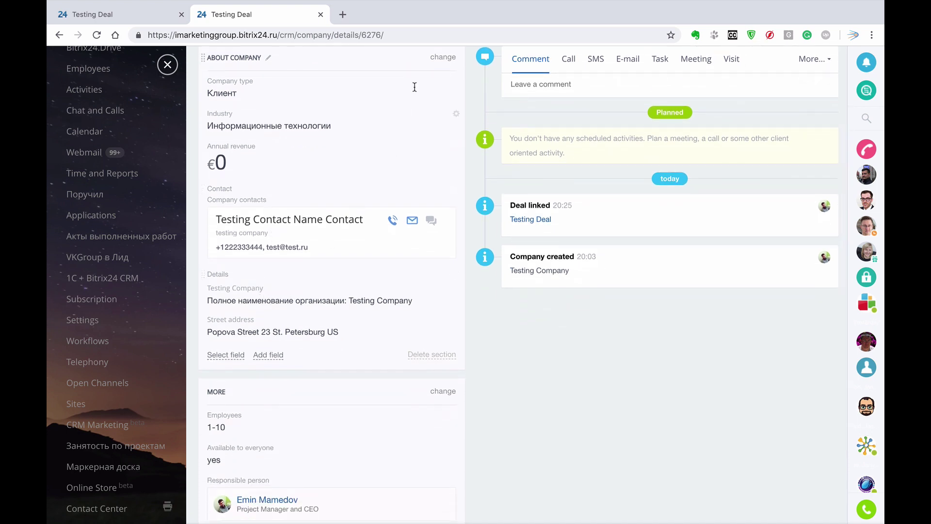
click(445, 58)
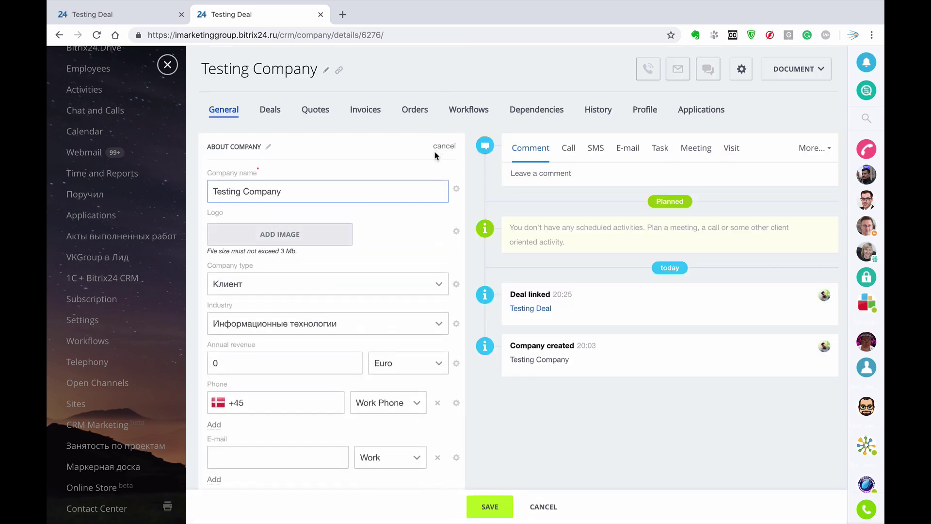
scroll(417, 193, down, 10)
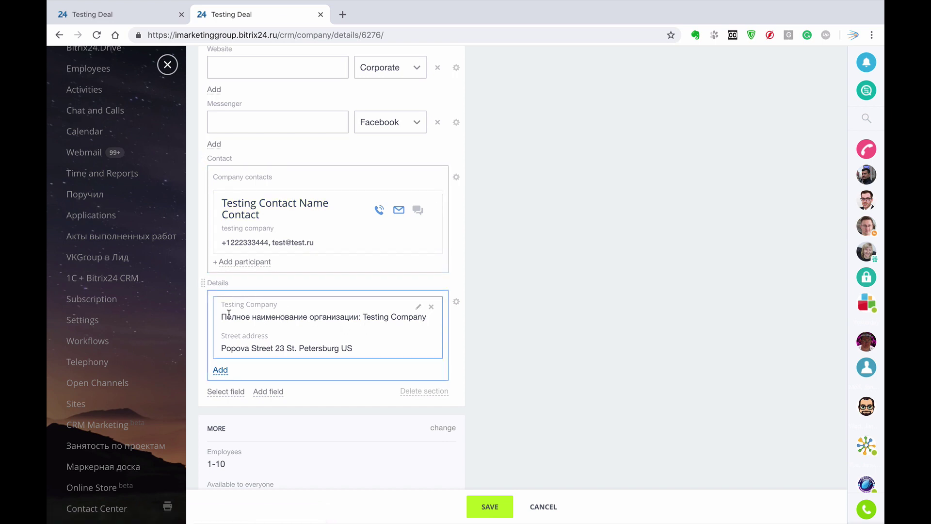
click(418, 306)
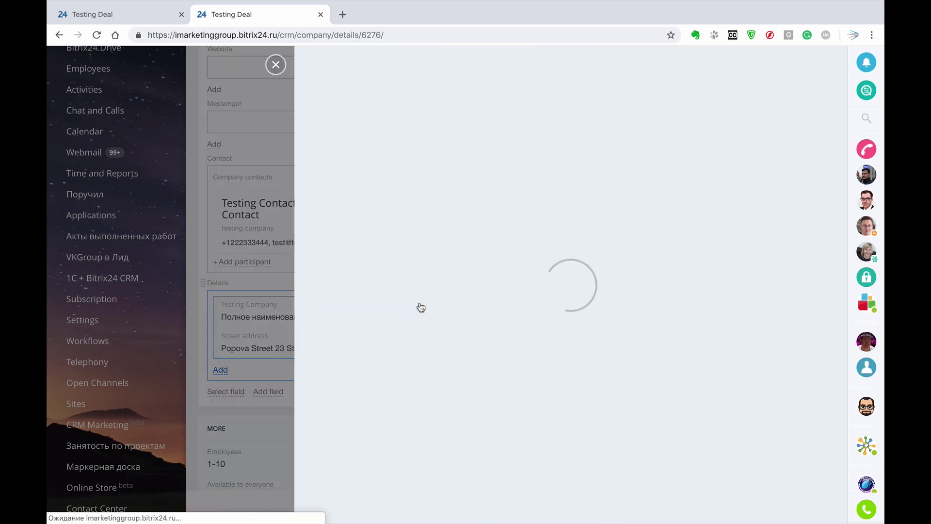
scroll(421, 306, down, 4)
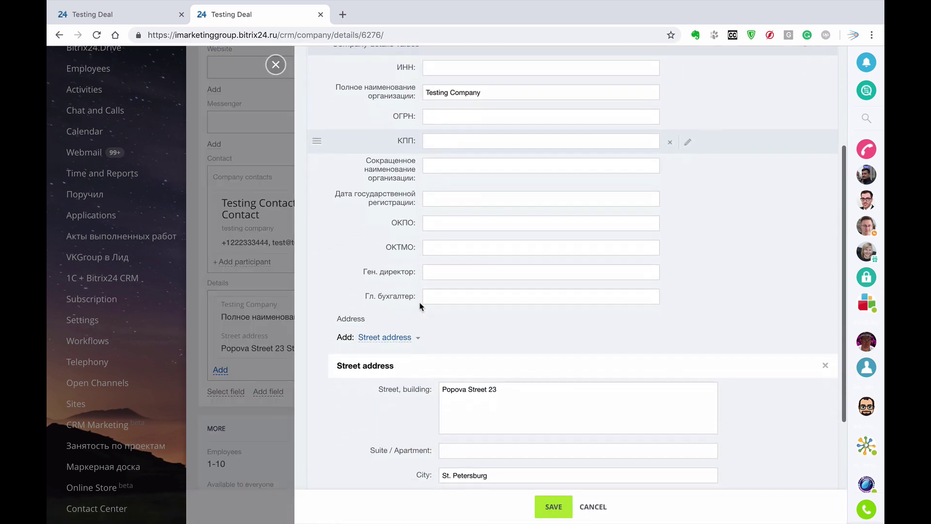
scroll(421, 307, up, 3)
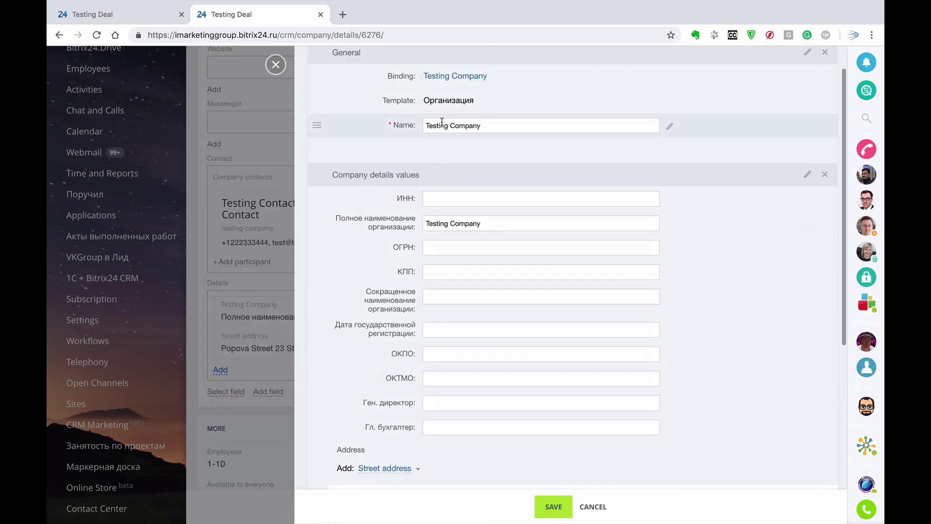
scroll(488, 171, down, 6)
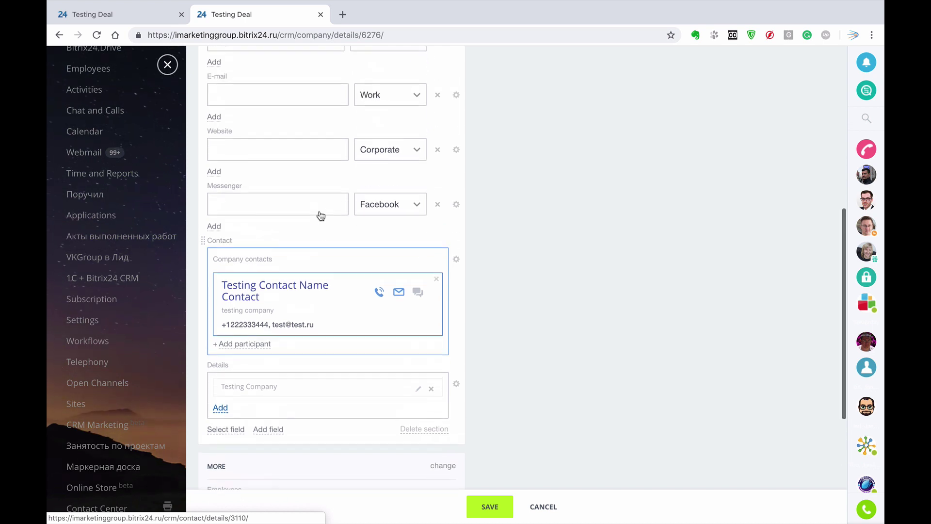
Check which fields from other sections can be added to the company section, select none, and save the company card
scroll(319, 213, down, 2)
click(235, 327)
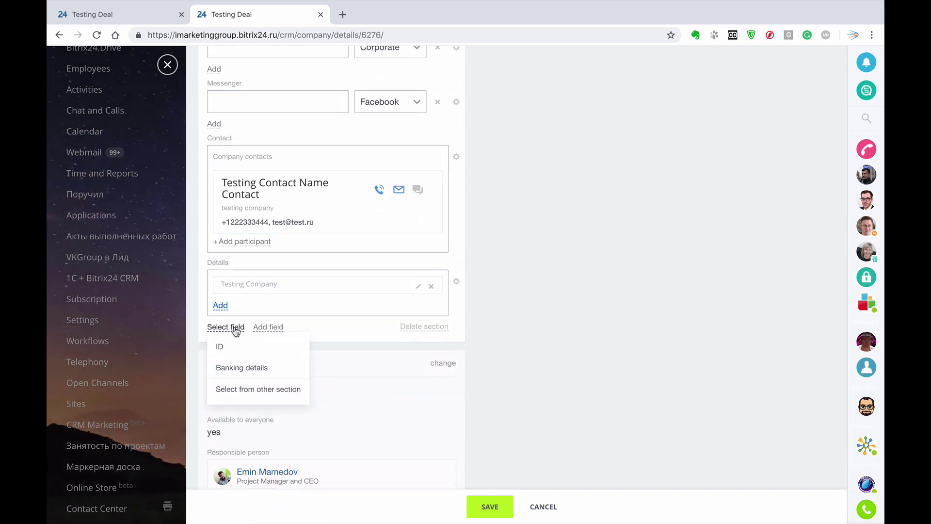
click(240, 389)
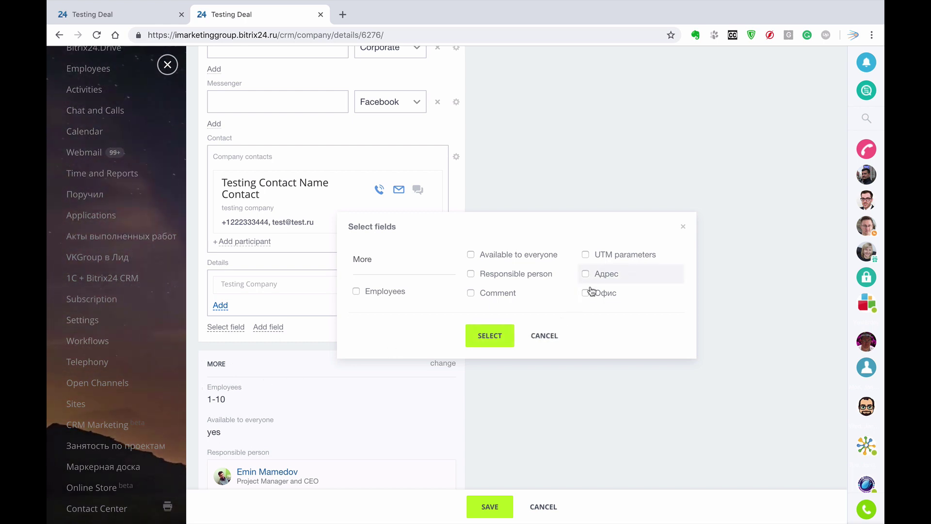
click(545, 335)
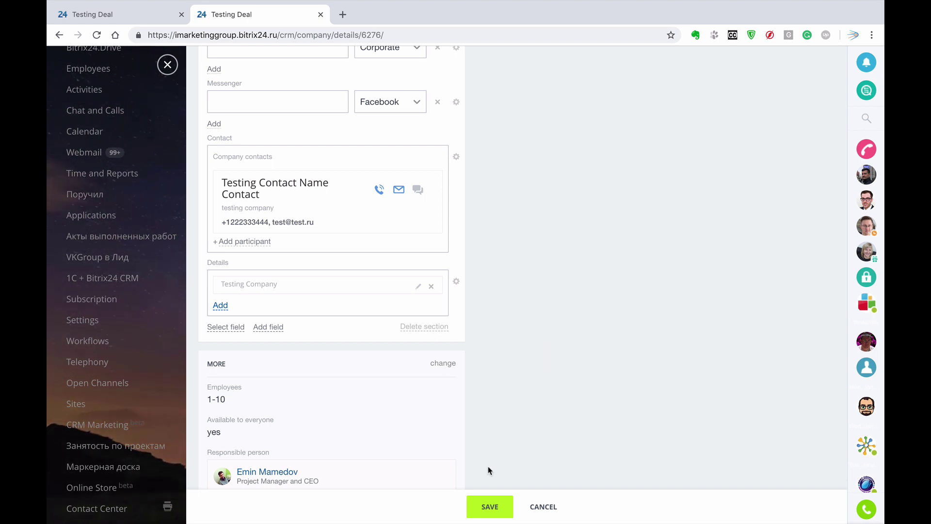
click(486, 507)
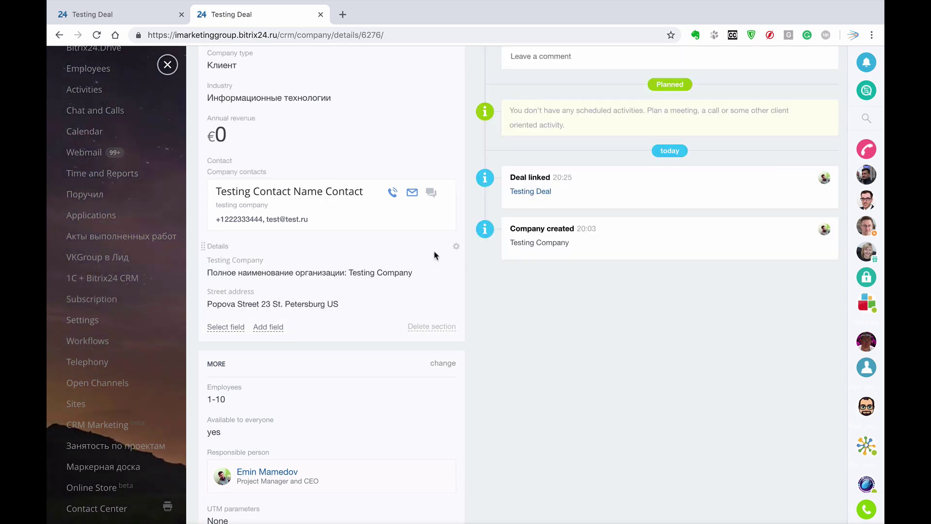
Review the recipient block in the Word document and reopen the Testing Company details for editing in Bitrix24
key(ctrl+Left)
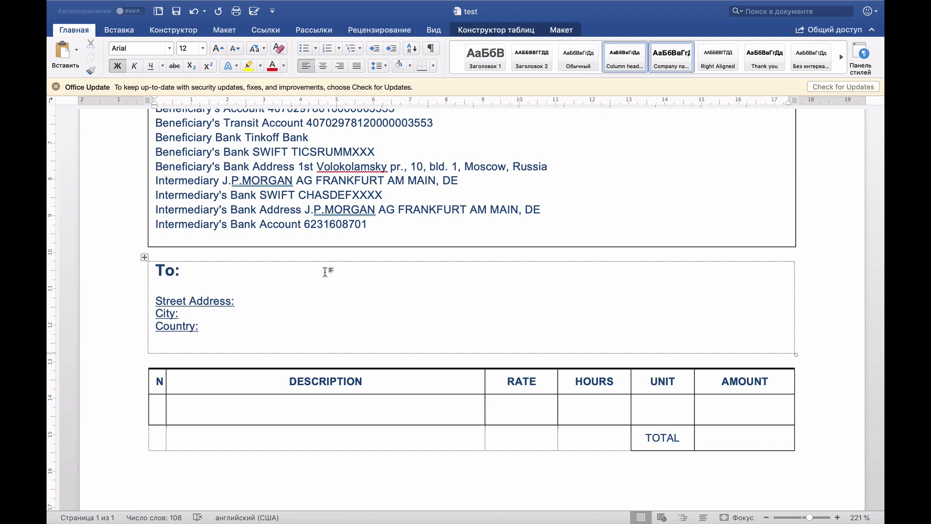
key(ctrl+Right)
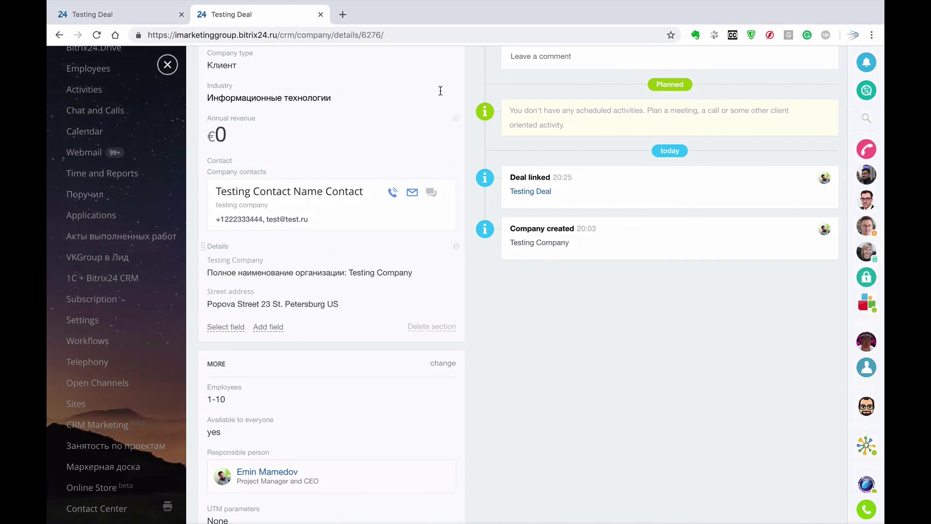
scroll(430, 111, up, 3)
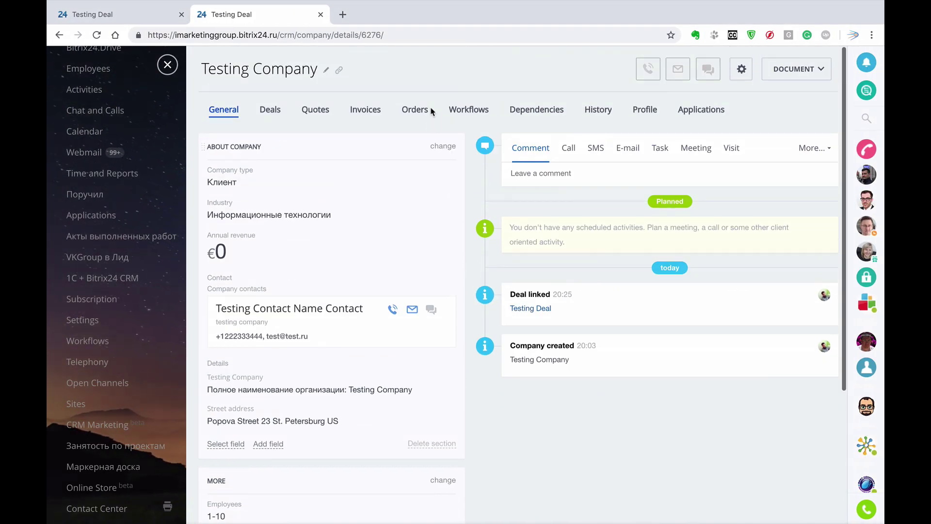
click(449, 151)
scroll(415, 271, down, 8)
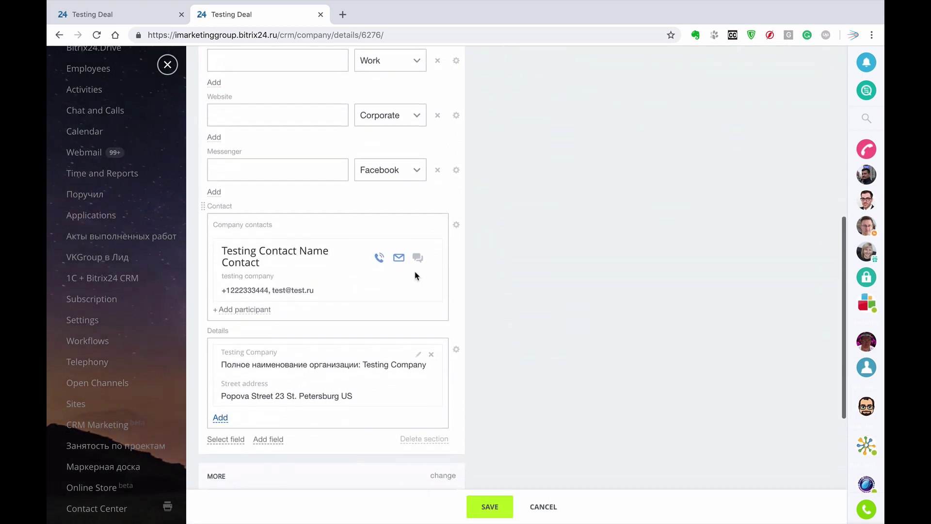
click(419, 357)
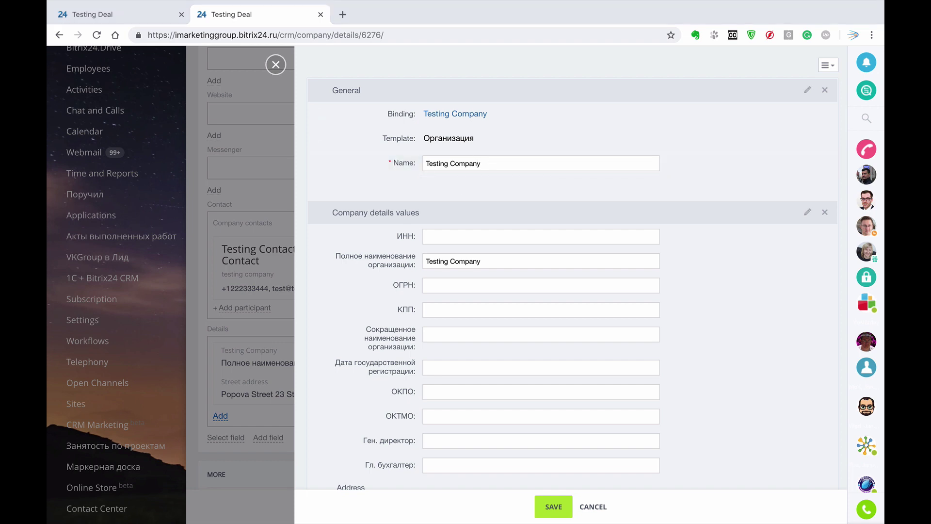
Return to the Manage Fields list and search the Deal fields for "CompanyRequisiteName"
click(129, 10)
click(606, 68)
key(BackSpace)
key(BackSpace)
key(BackSpace)
key(BackSpace)
text(CompanyRequisiteName)
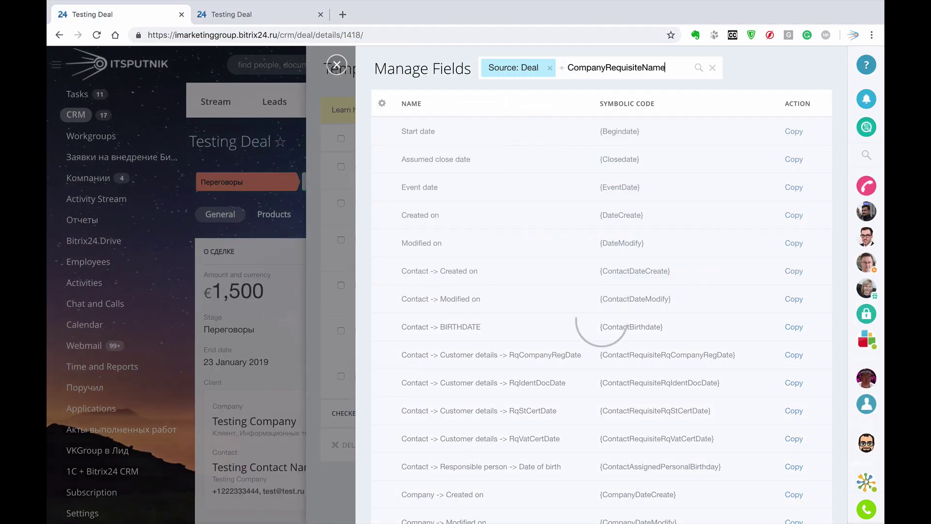
Shorten the field search to "Company" and locate the company's Customer details fields
key(BackSpace)
key(BackSpace)
key(BackSpace)
key(BackSpace)
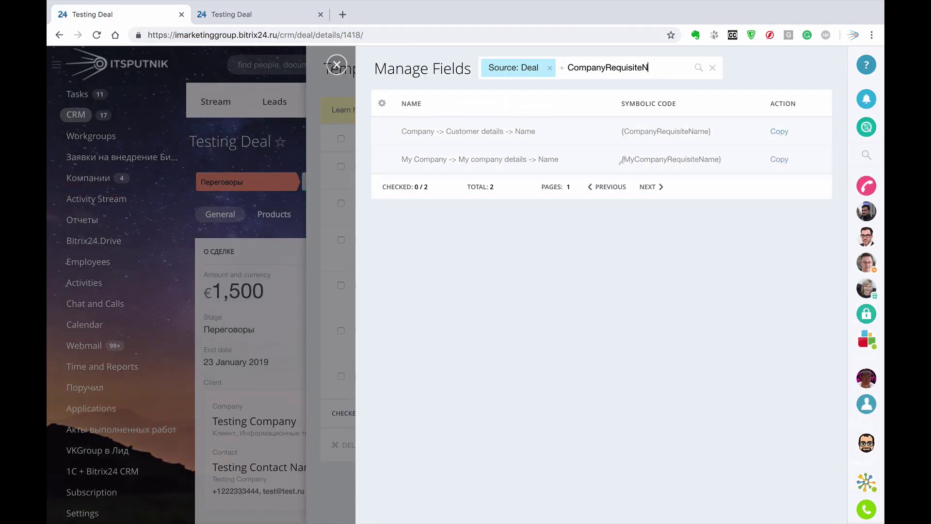
key(BackSpace)
key(BackSpace)
key(BackSpace)
key(BackSpace)
key(BackSpace)
key(BackSpace)
key(BackSpace)
key(BackSpace)
key(BackSpace)
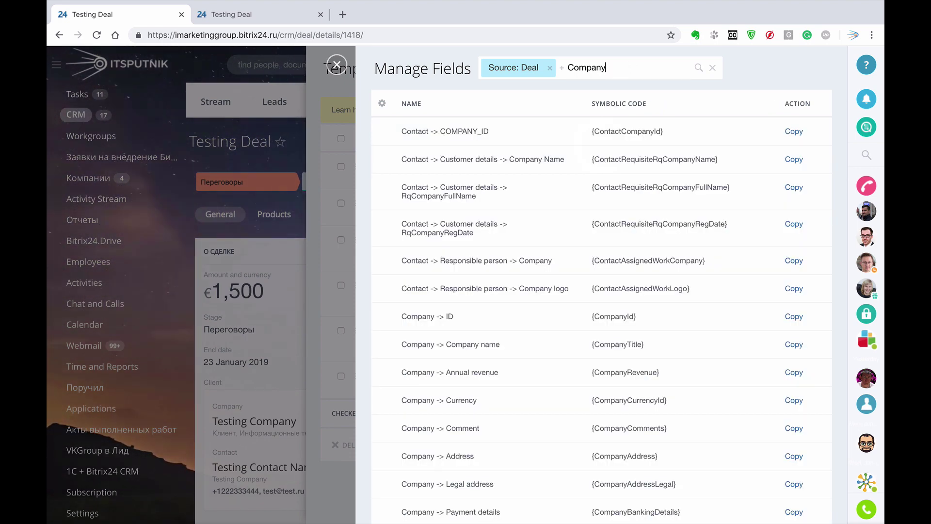
scroll(624, 328, down, 5)
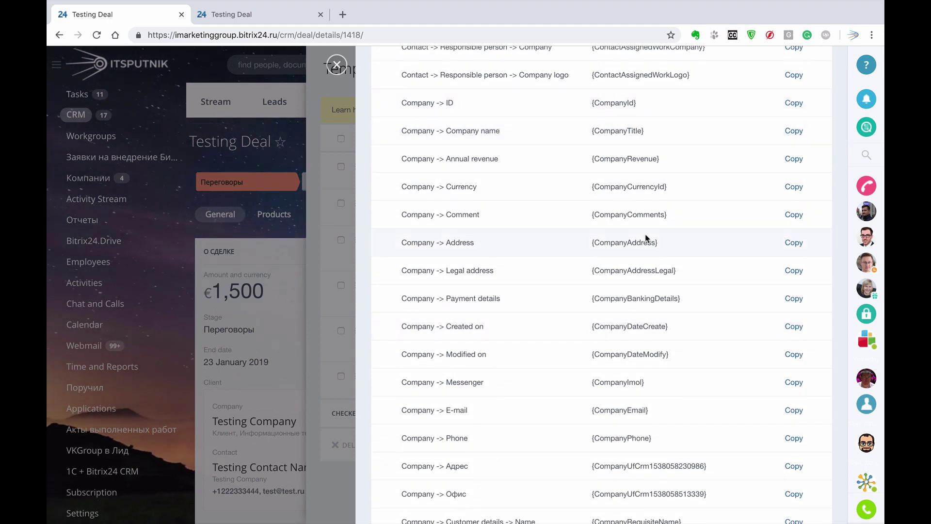
scroll(647, 238, down, 2)
scroll(646, 237, down, 7)
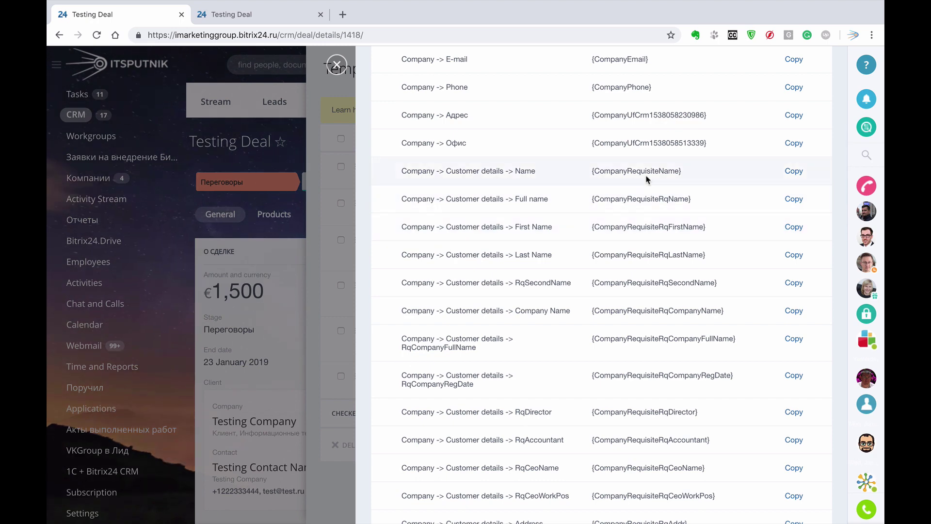
Copy the {CompanyRequisiteName} code, insert it after "To:" in the Word document, and remove the extra line below it
click(794, 171)
key(ctrl+Left)
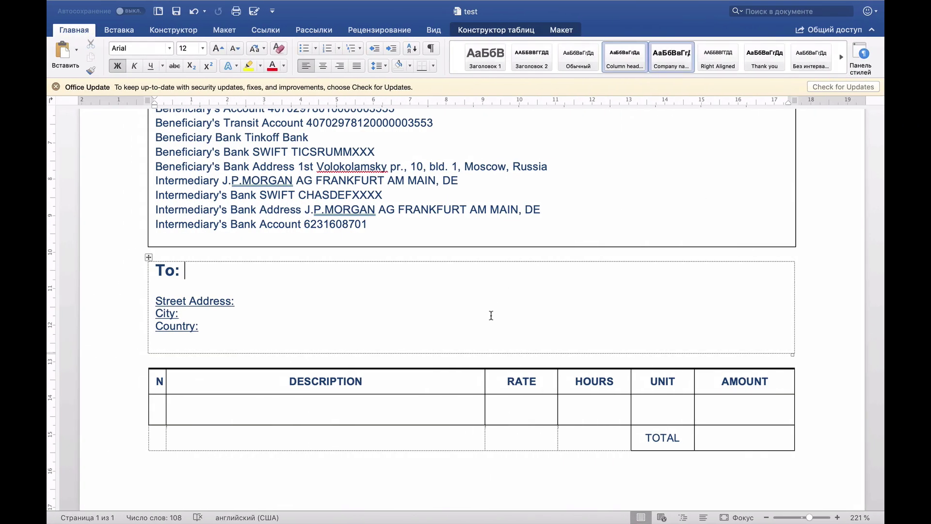
key(super+v)
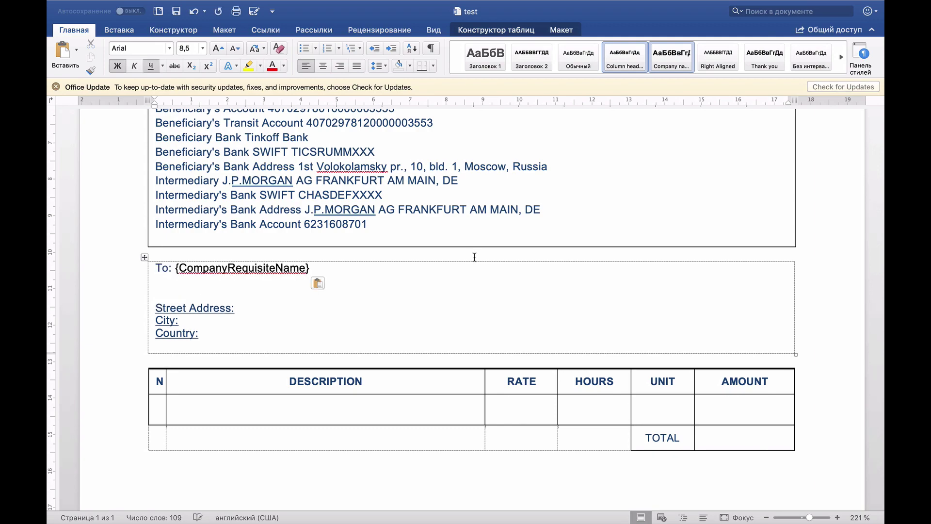
key(BackSpace)
Return to the field list in Bitrix24 and search the Deal fields for "address"
key(ctrl+Right)
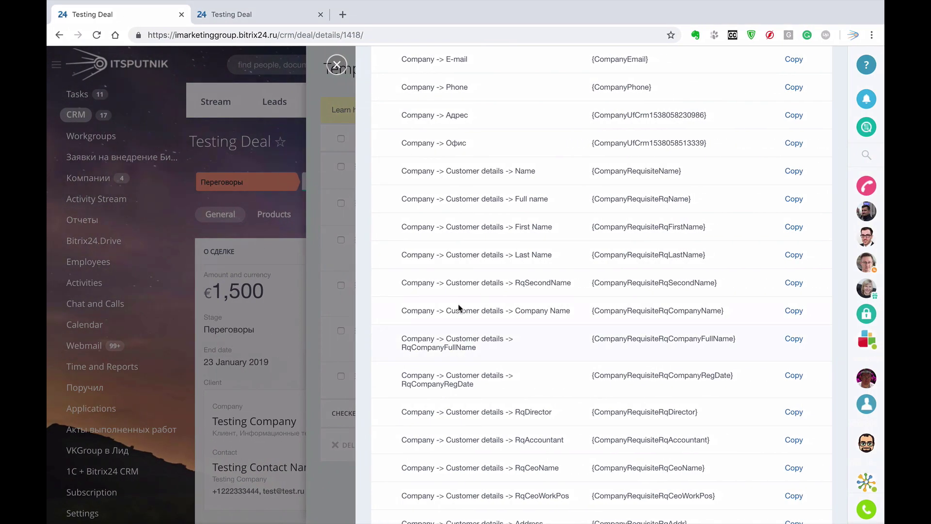
scroll(661, 145, up, 5)
scroll(660, 145, up, 5)
click(651, 65)
key(BackSpace)
key(BackSpace)
key(BackSpace)
key(BackSpace)
key(BackSpace)
key(BackSpace)
key(BackSpace)
text(address)
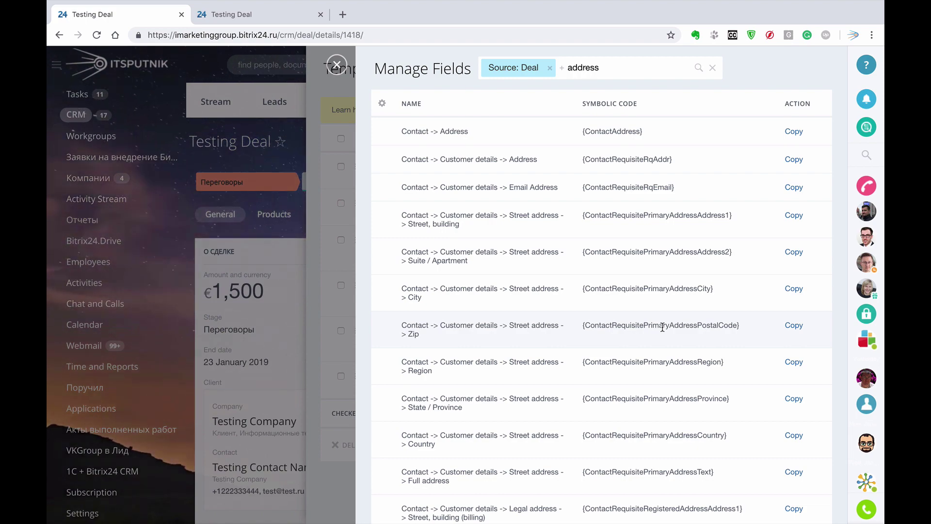
Copy the {ContactRequisitePrimaryAddressAddress1} code, insert it after "Street Address:" in the Word document, and remove the extra line
click(792, 215)
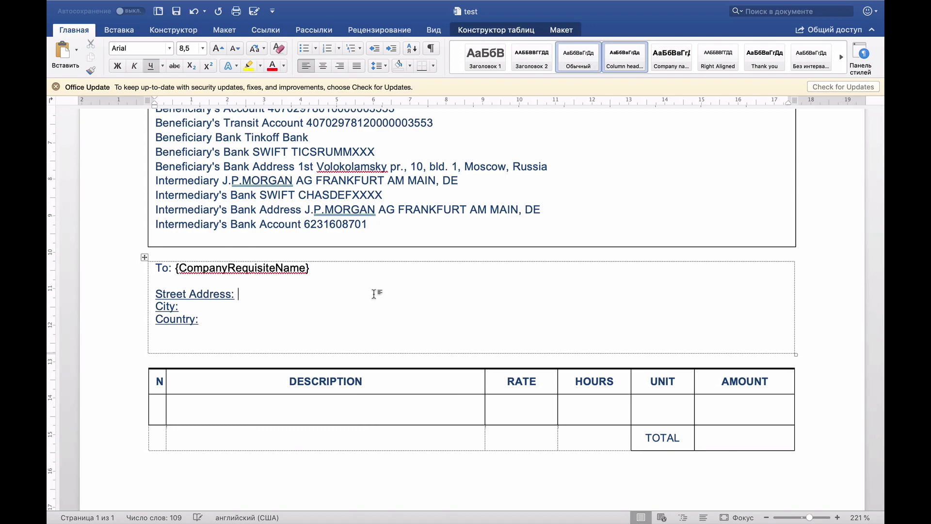
key(super+v)
key(BackSpace)
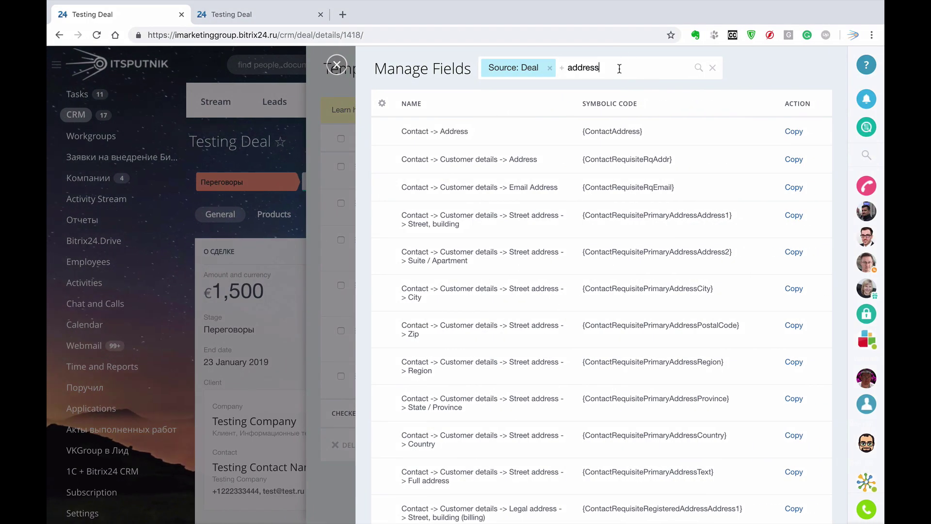
Replace the search term in the Bitrix24 field list with "city"
click(620, 69)
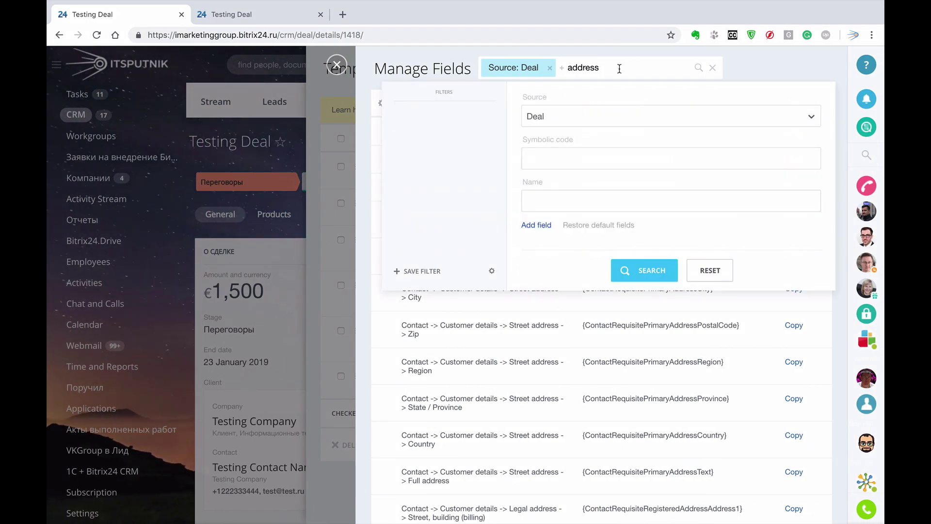
key(BackSpace)
key(BackSpace)
key(BackSpace)
key(BackSpace)
key(BackSpace)
text(ci)
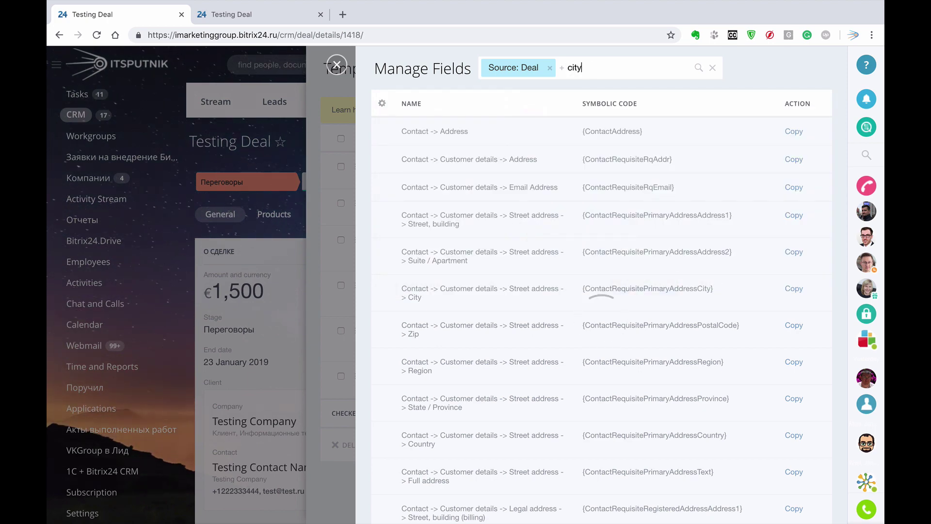
text(ty)
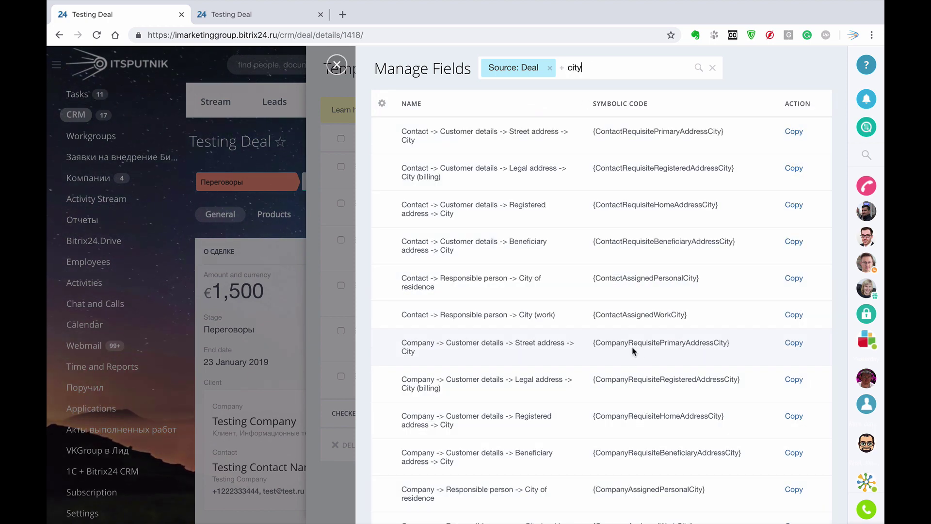
Copy the {CompanyRequisitePrimaryAddressCity} code and insert it after "City:" in the Word document
click(799, 346)
key(ctrl+Left)
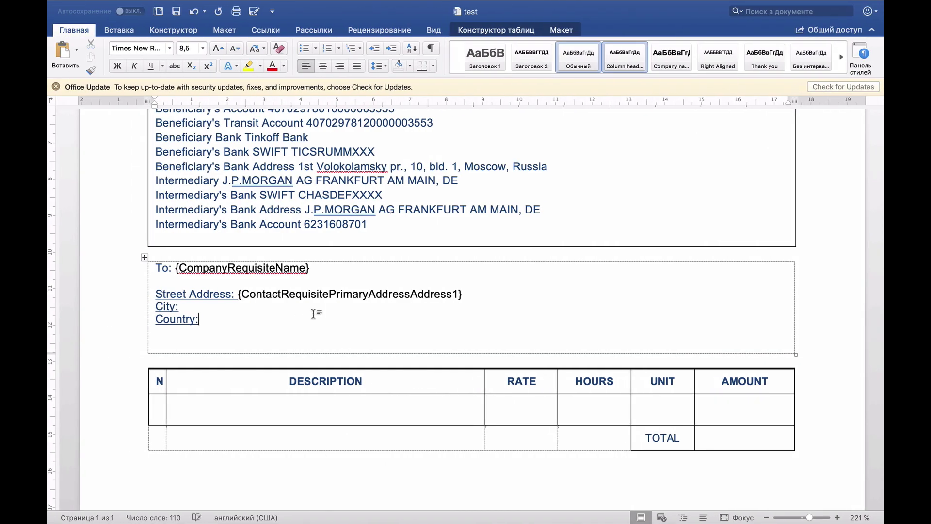
key(super+v)
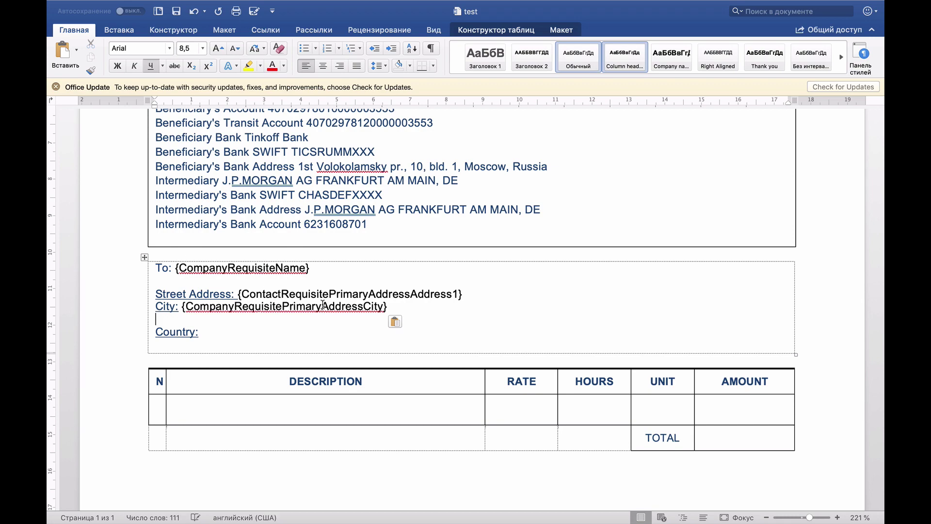
Return to the field list in Bitrix24 and replace the search term with "country"
key(ctrl+Right)
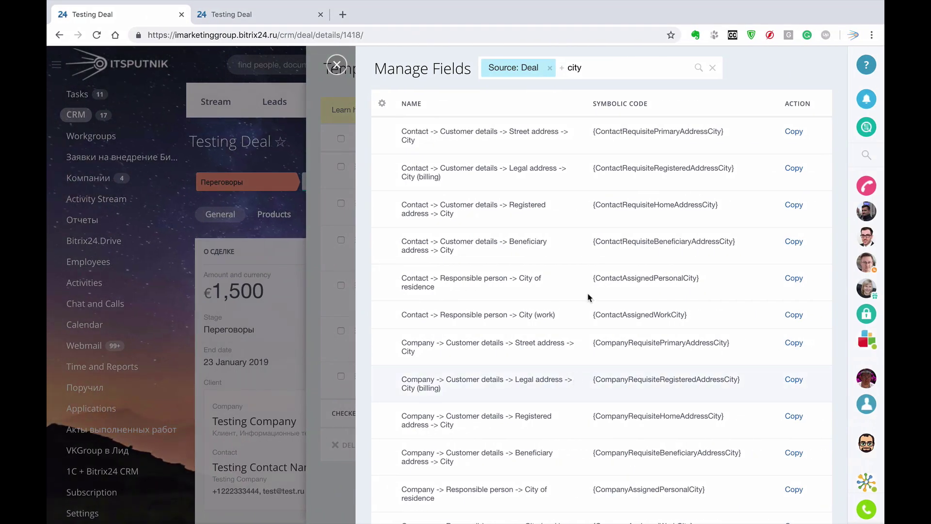
click(607, 73)
key(BackSpace)
key(BackSpace)
key(BackSpace)
key(BackSpace)
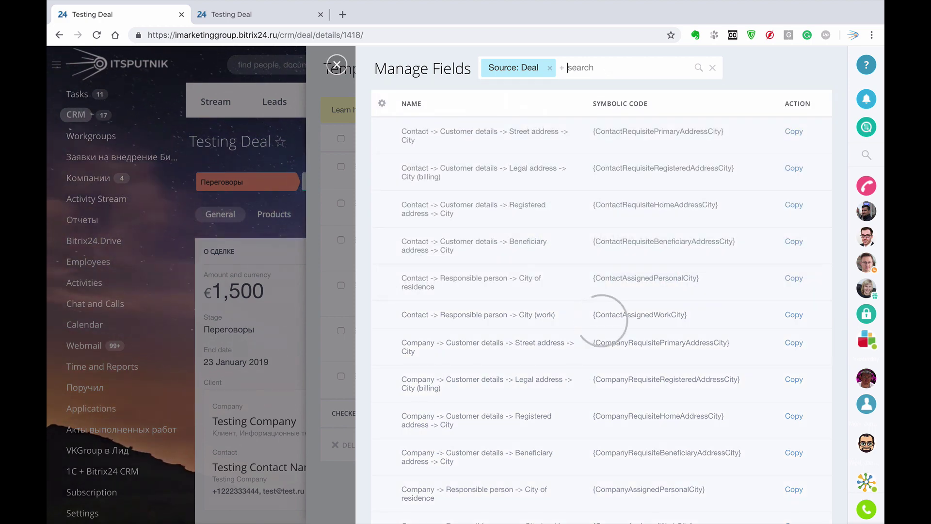
text(country)
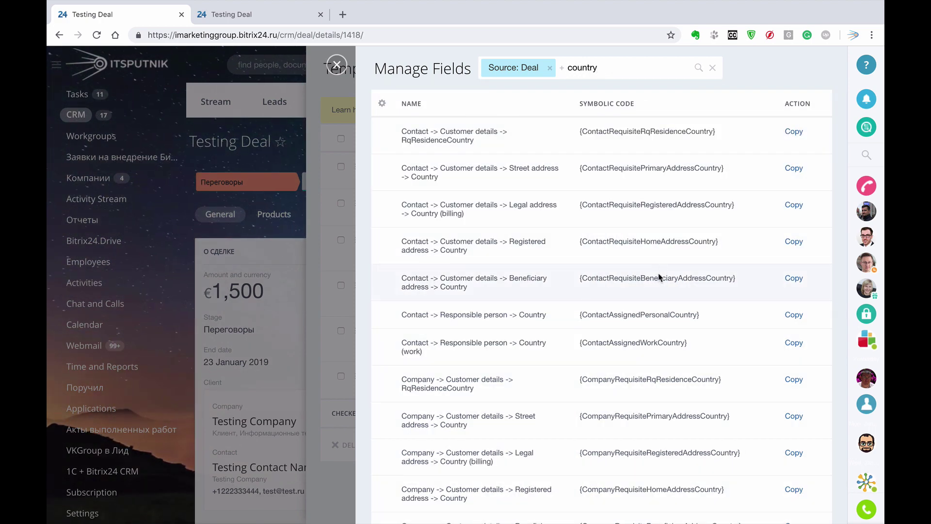
Copy the {CompanyRequisitePrimaryAddressCountry} code and insert it after "Country:" in the Word document
scroll(615, 345, down, 1)
scroll(615, 345, down, 3)
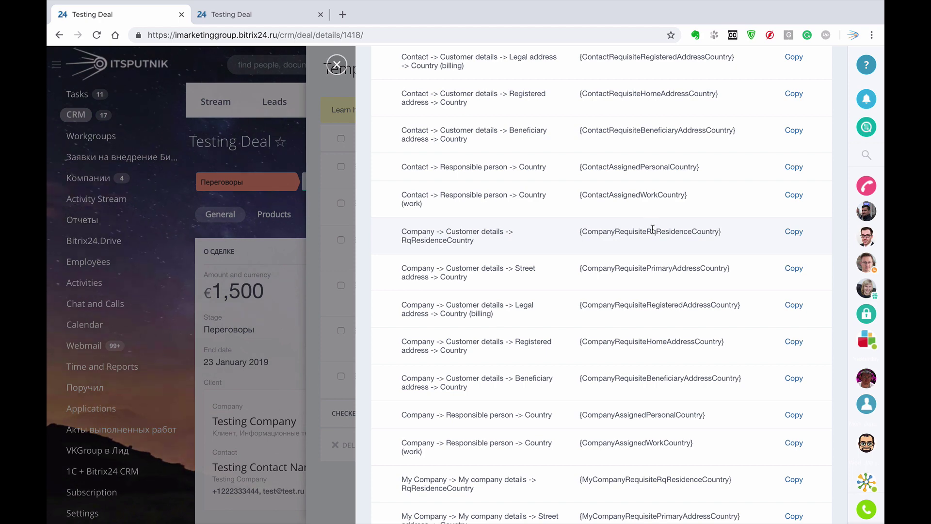
scroll(642, 300, down, 1)
scroll(641, 301, down, 1)
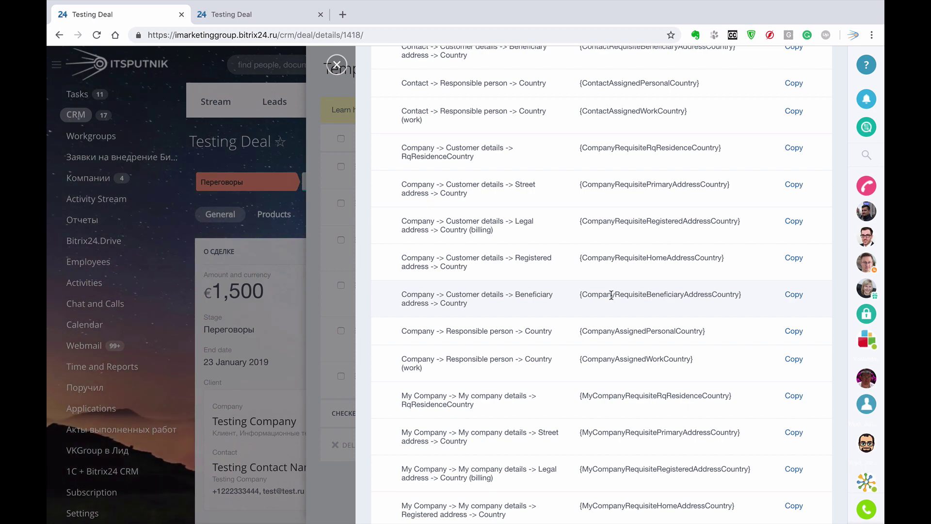
scroll(611, 295, up, 1)
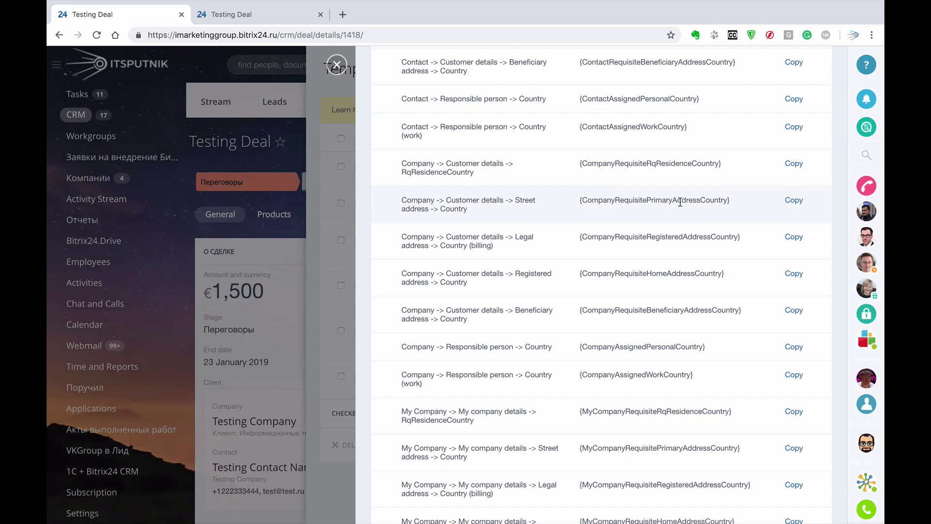
click(794, 201)
key(ctrl+Left)
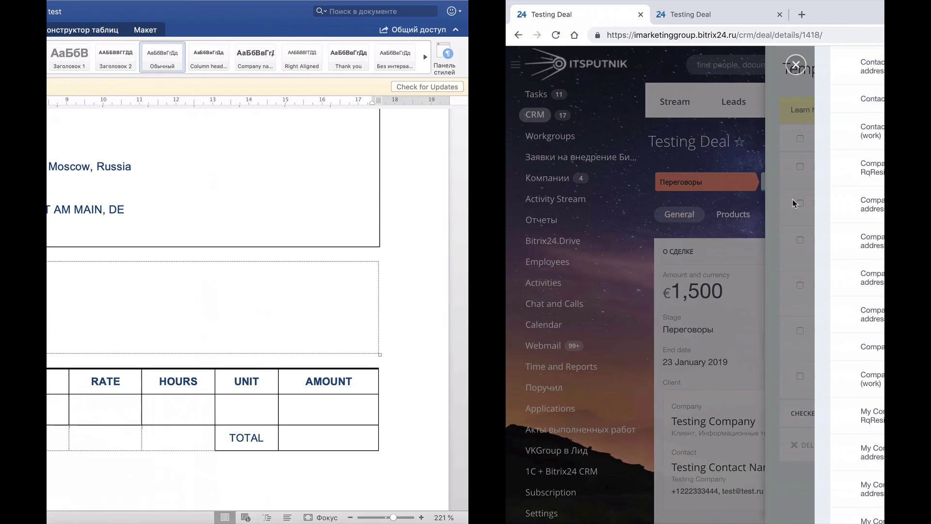
click(321, 319)
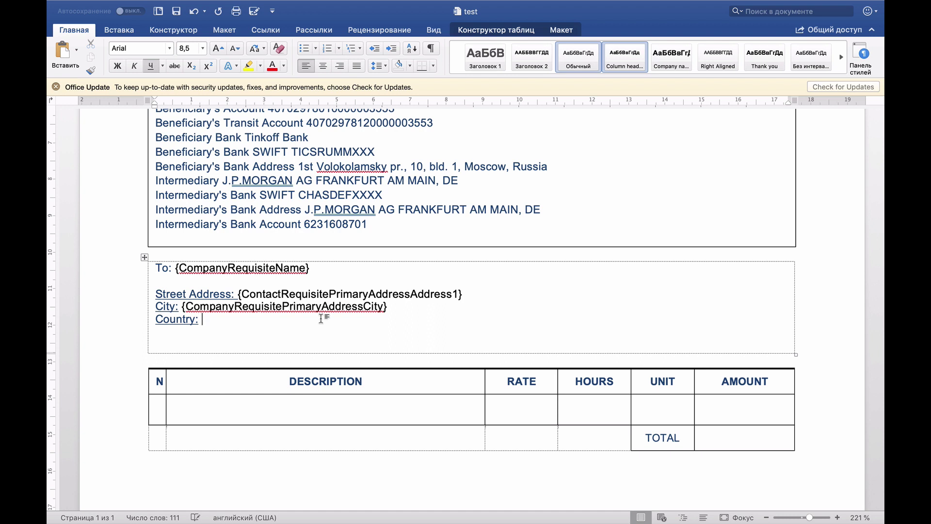
key(cmd+v)
Copy the formatting of the "Street Address:" label onto the whole recipient block, from "To:" through "Country:", and save the document
drag(187, 294, 161, 292)
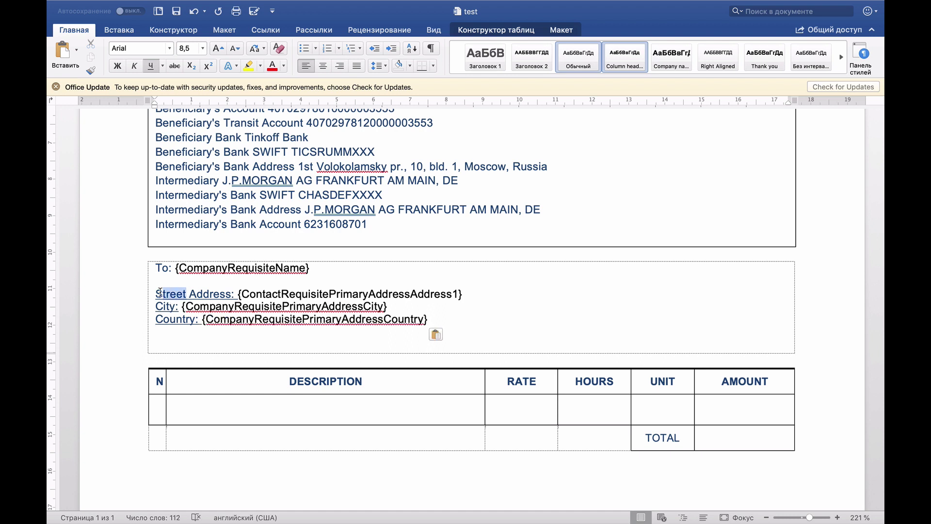
click(89, 72)
mouse_move(431, 321)
mouse_down()
mouse_move(175, 280)
mouse_move(156, 267)
mouse_up()
click(290, 286)
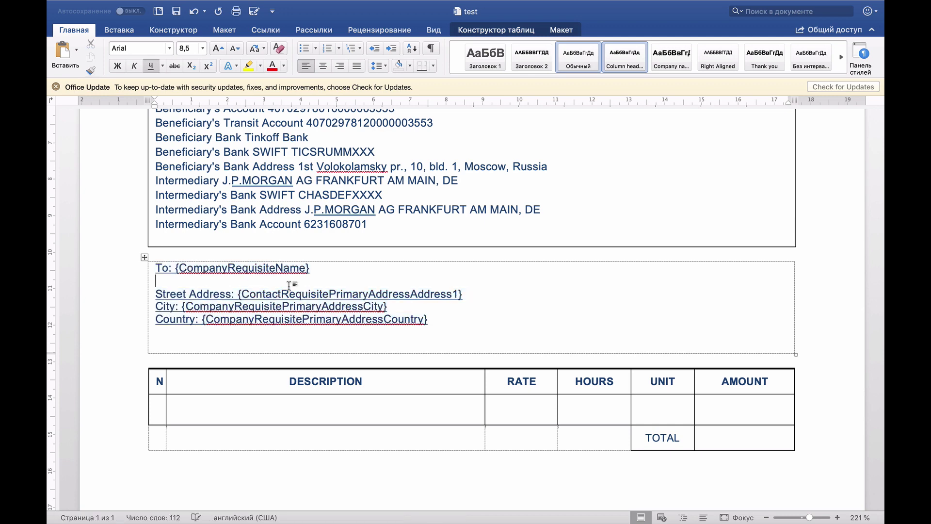
scroll(289, 285, down, 5)
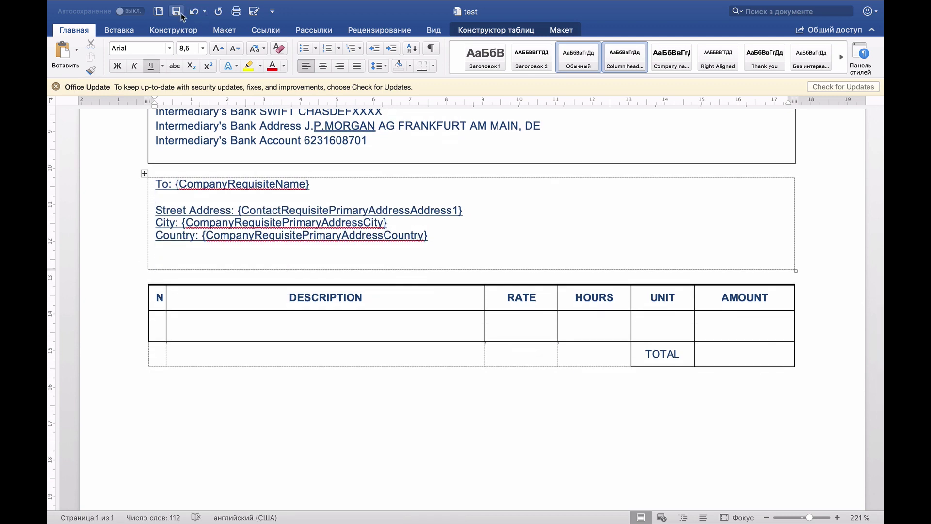
click(176, 12)
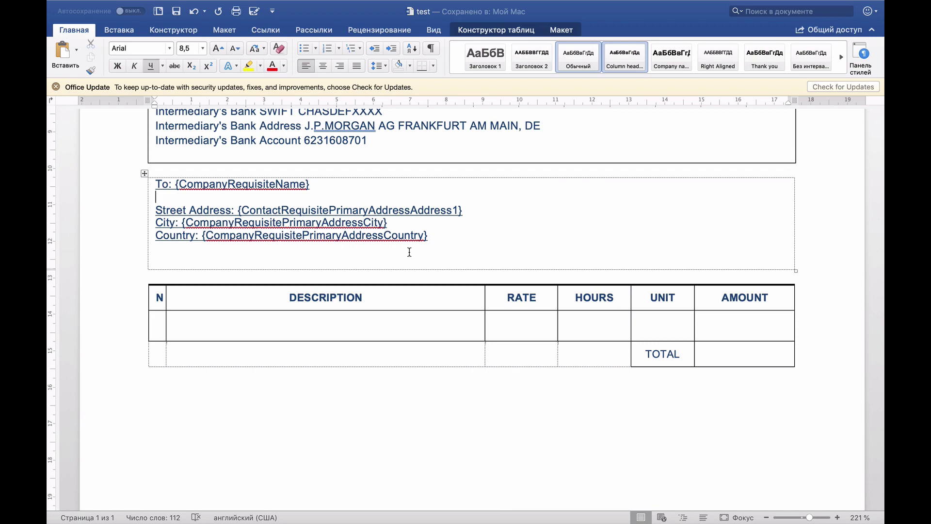
In Bitrix24, edit the "Invoice for Europe" template, upload test.docx as its new file, and save the template
scroll(409, 252, up, 15)
scroll(409, 251, down, 8)
scroll(409, 252, down, 2)
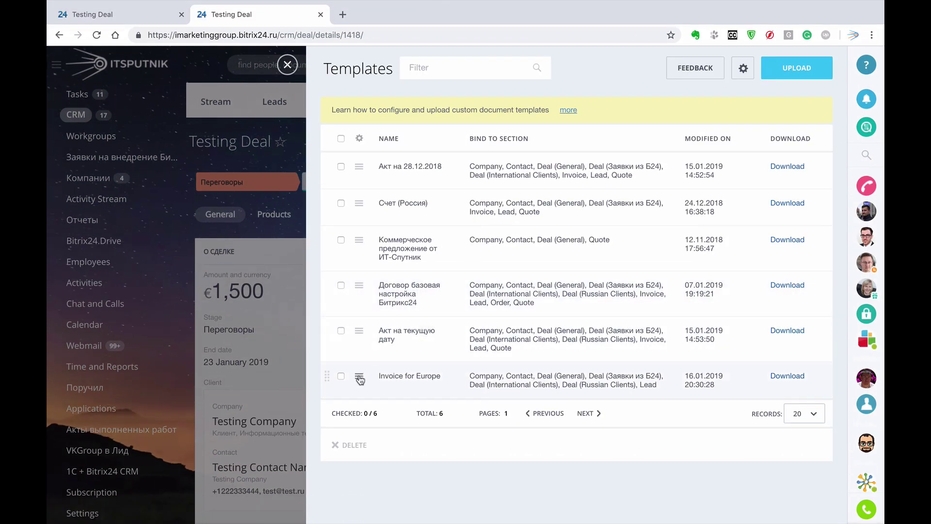
click(359, 379)
click(401, 375)
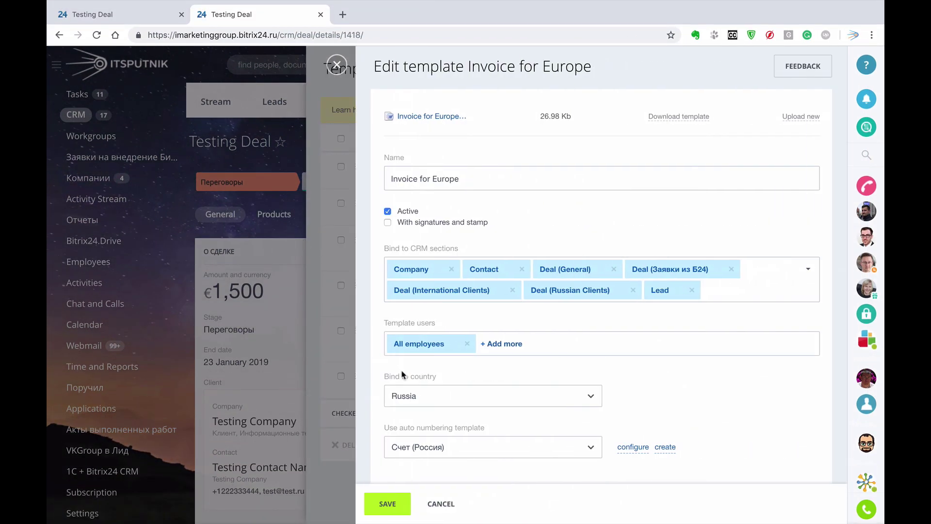
click(801, 117)
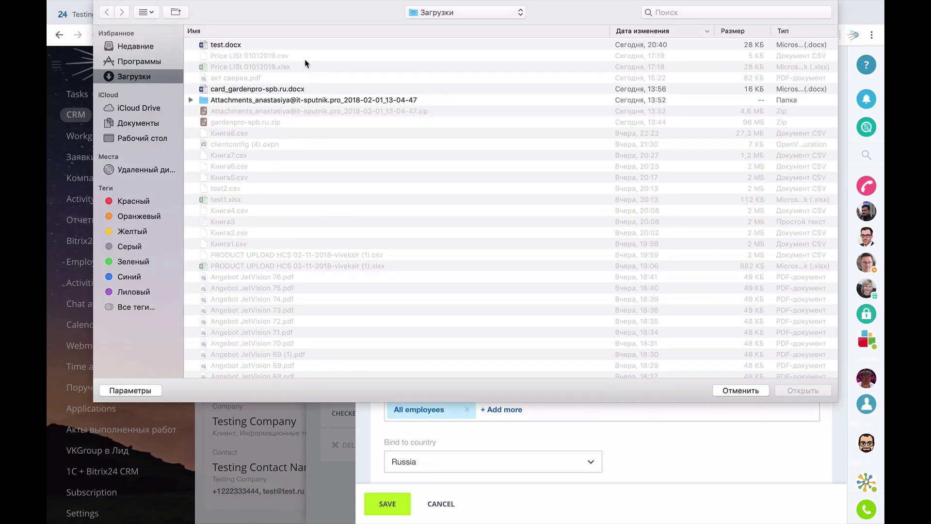
click(286, 45)
click(781, 391)
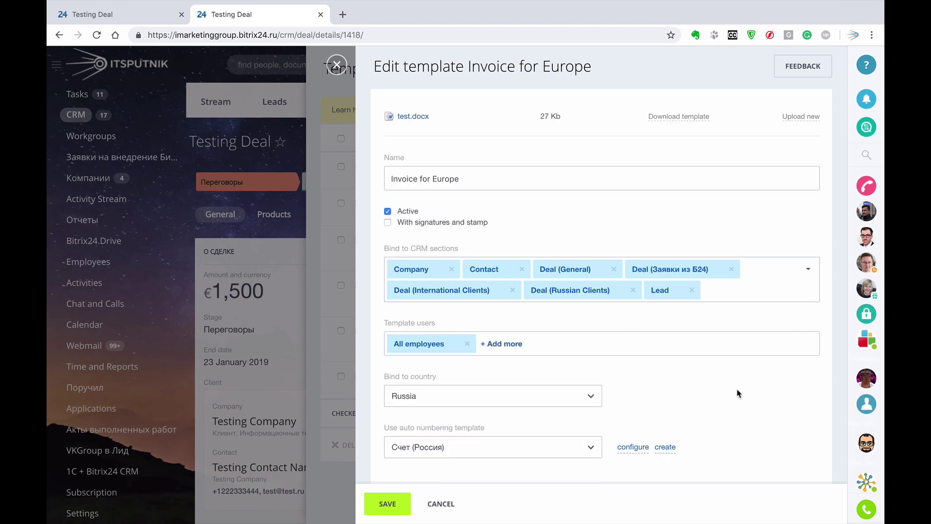
click(404, 509)
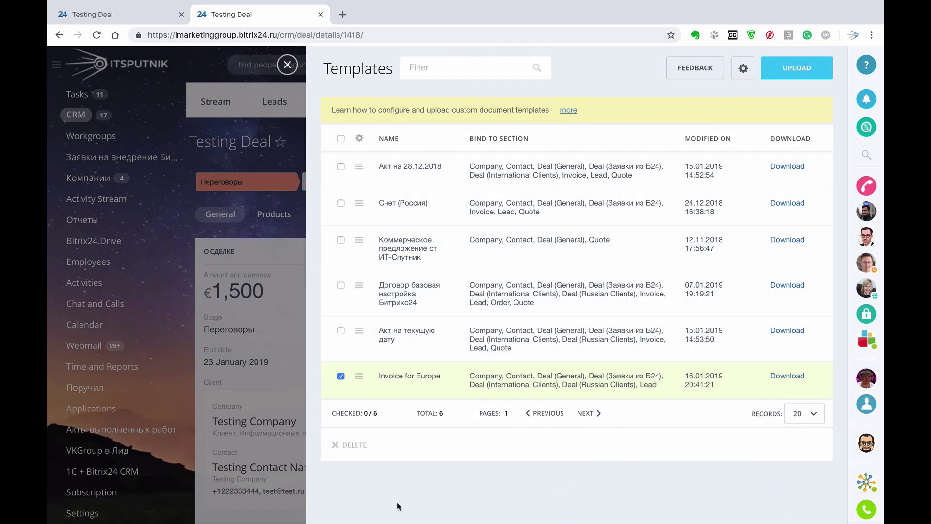
Close the template list, generate an "Invoice for Europe" document from the deal, and check its filled-in fields
click(288, 64)
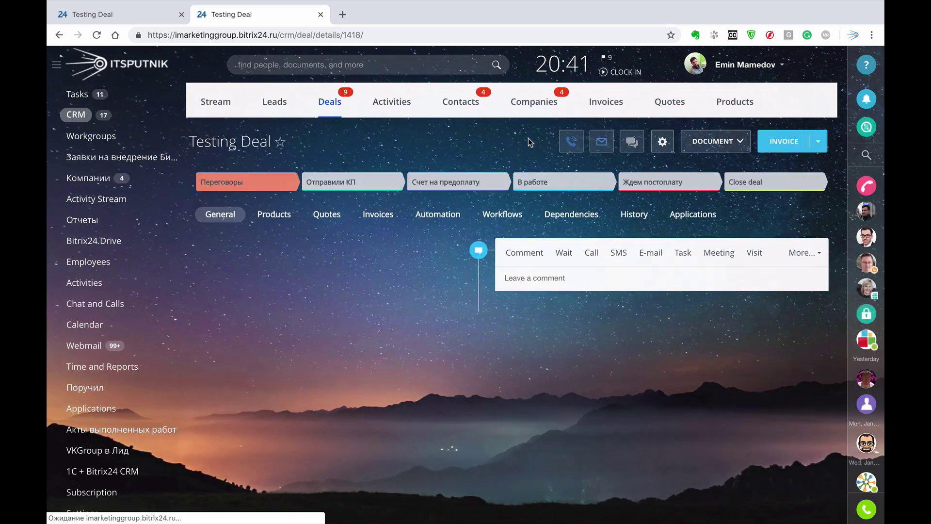
click(728, 142)
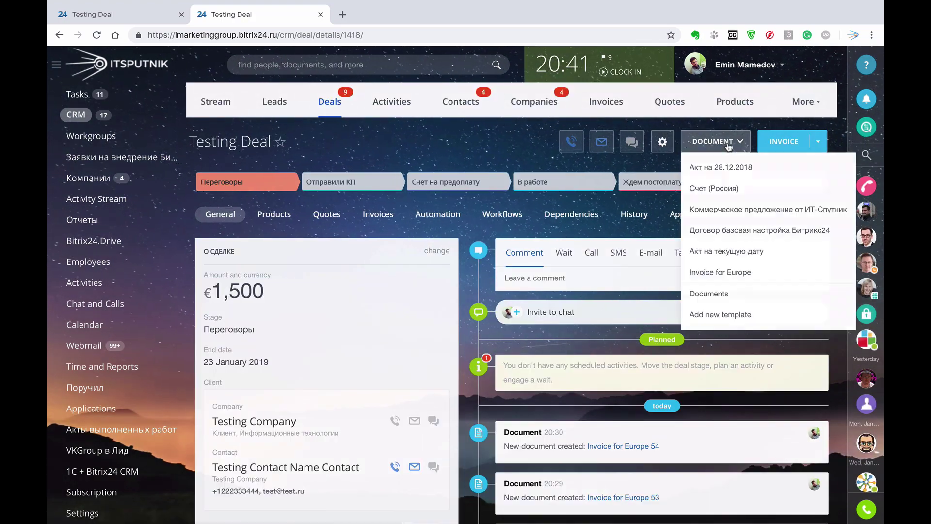
click(743, 273)
click(498, 325)
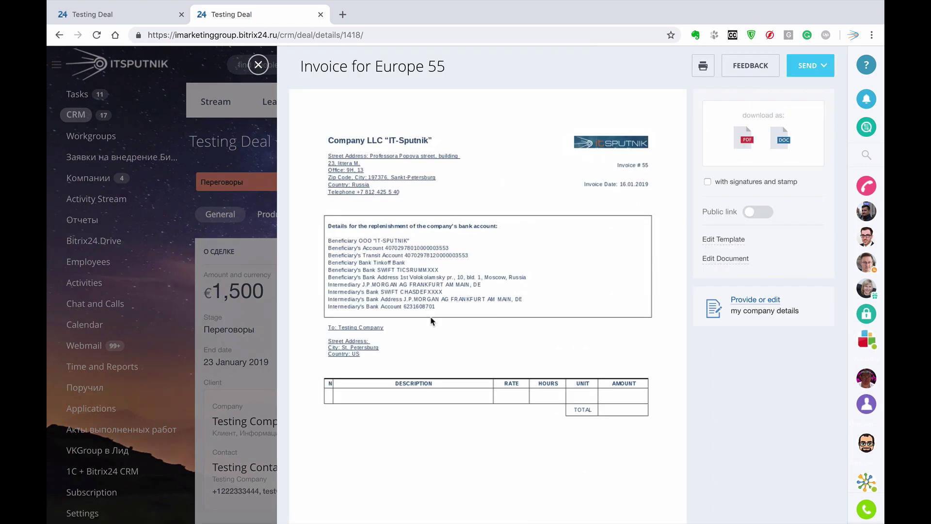
scroll(548, 275, up, 5)
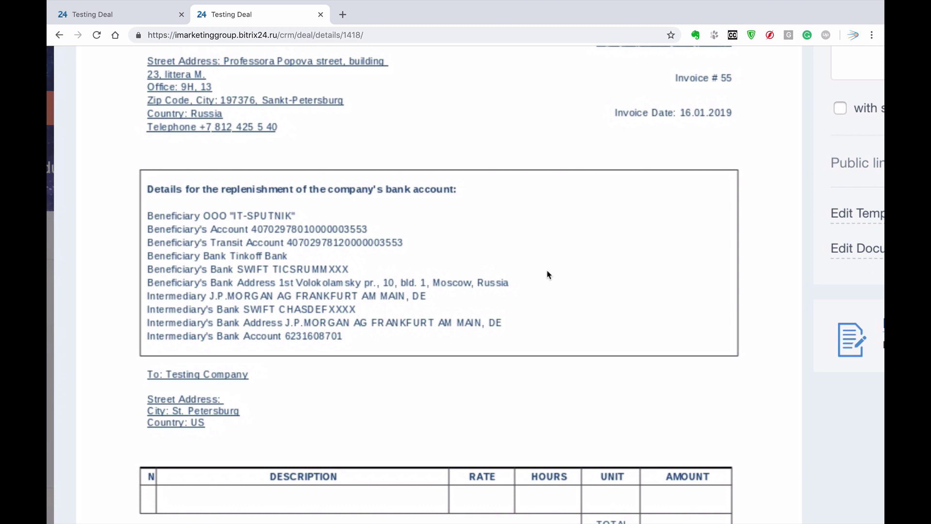
scroll(548, 275, up, 3)
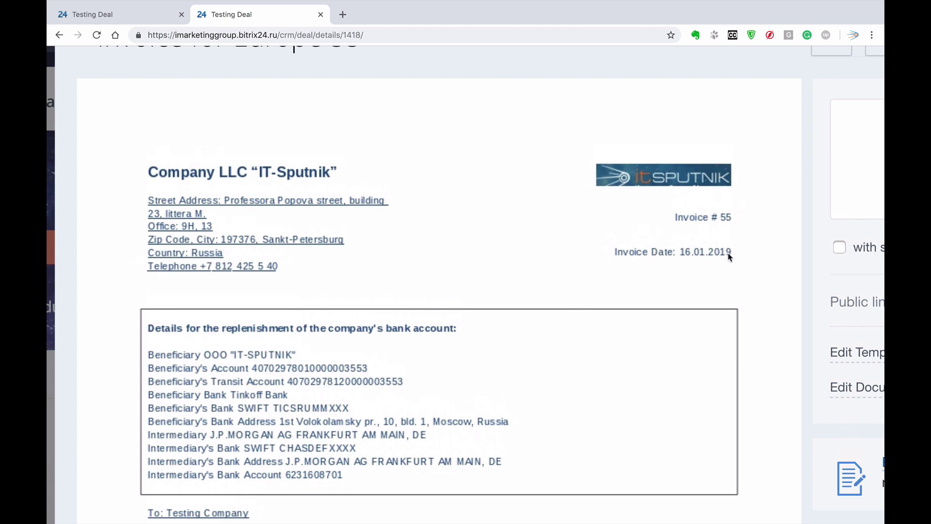
scroll(731, 257, down, 3)
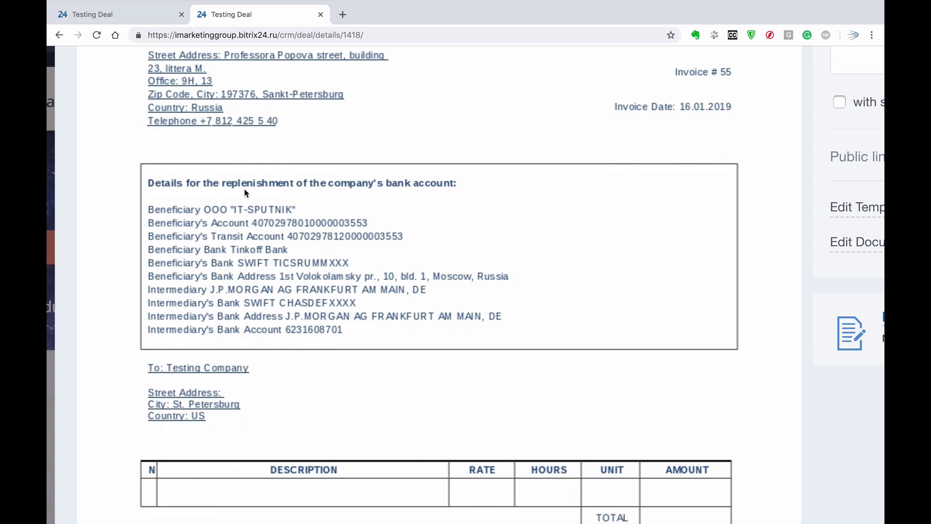
Go back to the field list in the other Testing Deal page and search the Deal fields for "address"
key(ctrl+0)
click(149, 15)
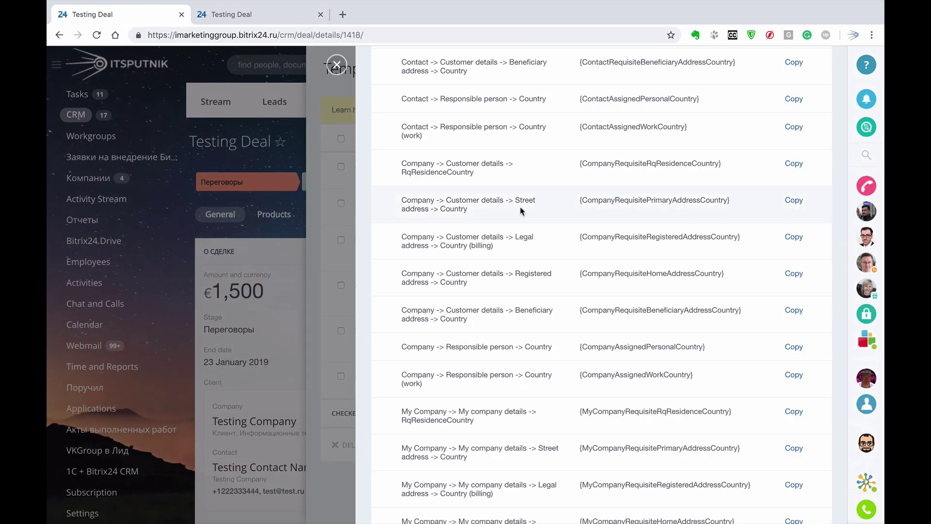
scroll(522, 211, up, 10)
double_click(617, 59)
text(addre)
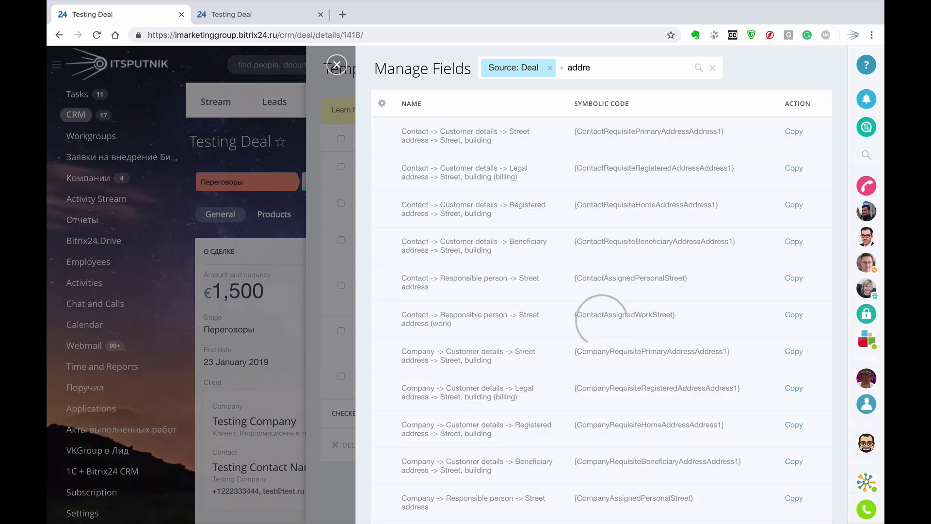
text(ss)
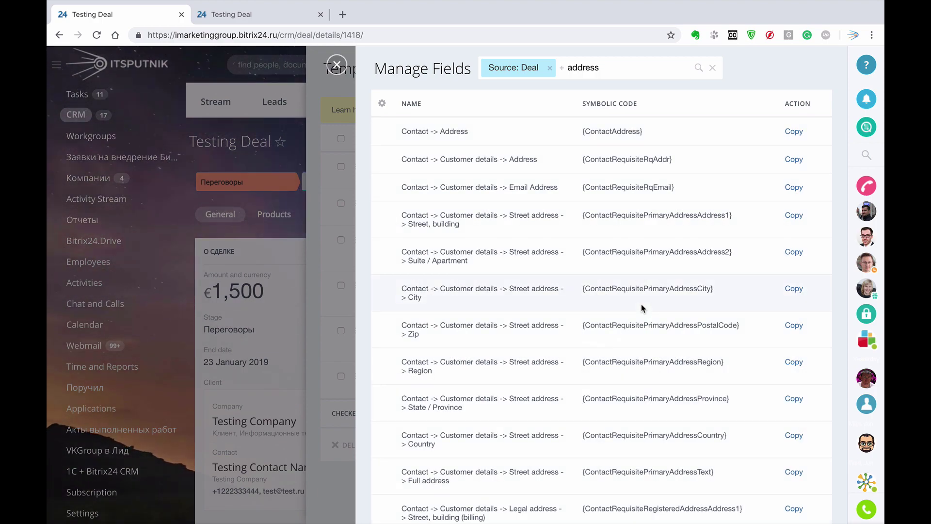
Copy the {CompanyRequisitePrimaryAddressAddress1} code and use it to replace the contact address code after "Street Address:" in the Word document
scroll(642, 309, up, 3)
scroll(642, 309, down, 5)
scroll(642, 308, down, 20)
scroll(642, 308, down, 1)
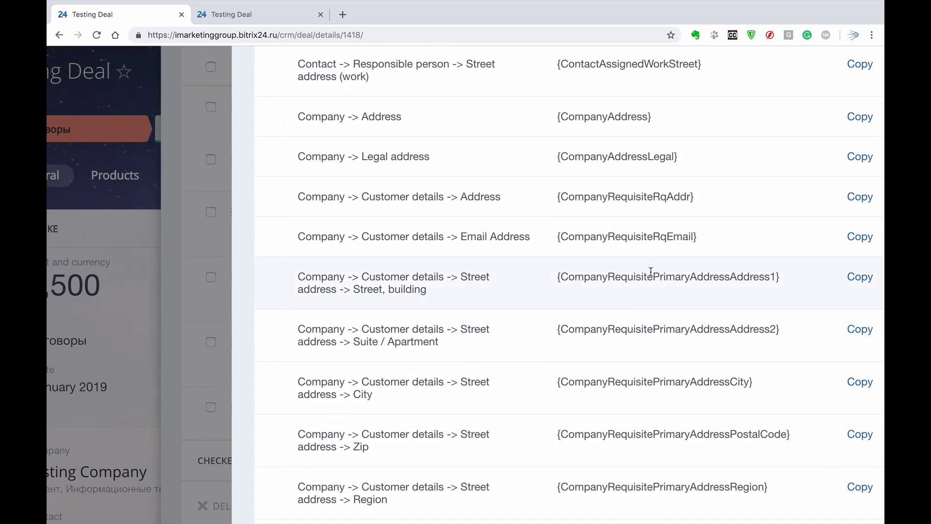
scroll(770, 277, right, 4)
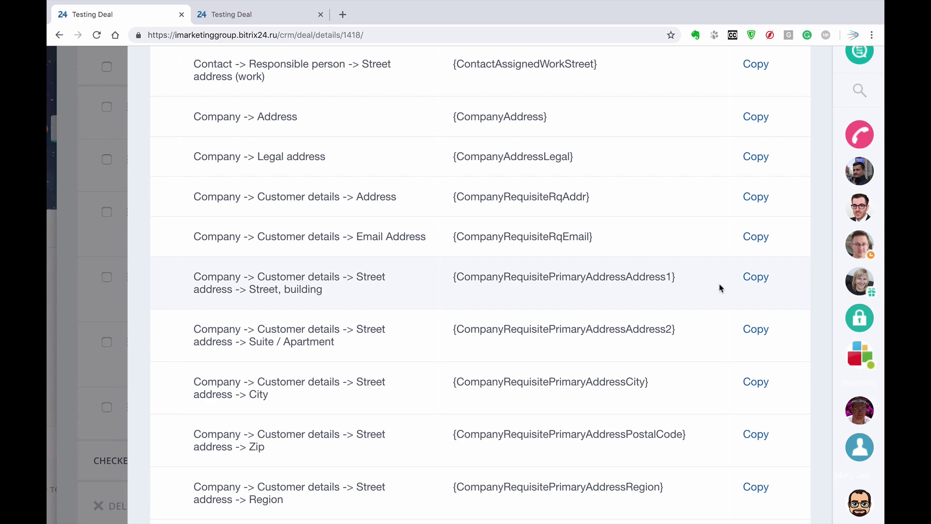
click(759, 278)
key(super+Tab)
click(485, 336)
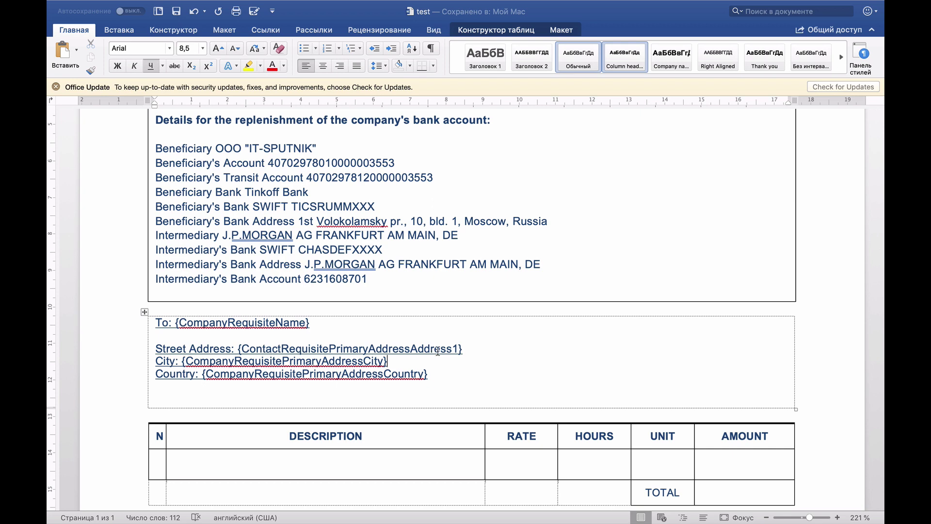
drag(246, 347, 281, 349)
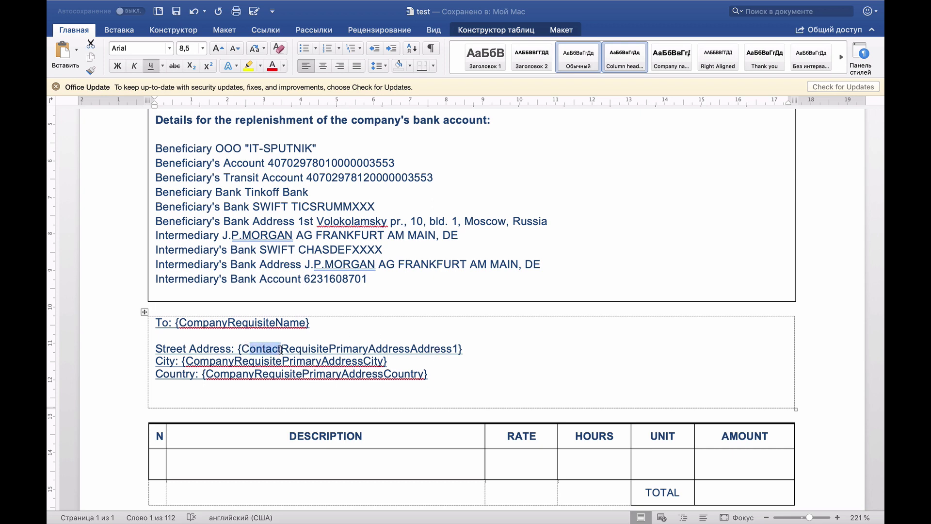
drag(474, 350, 297, 349)
key(BackSpace)
key(super+v)
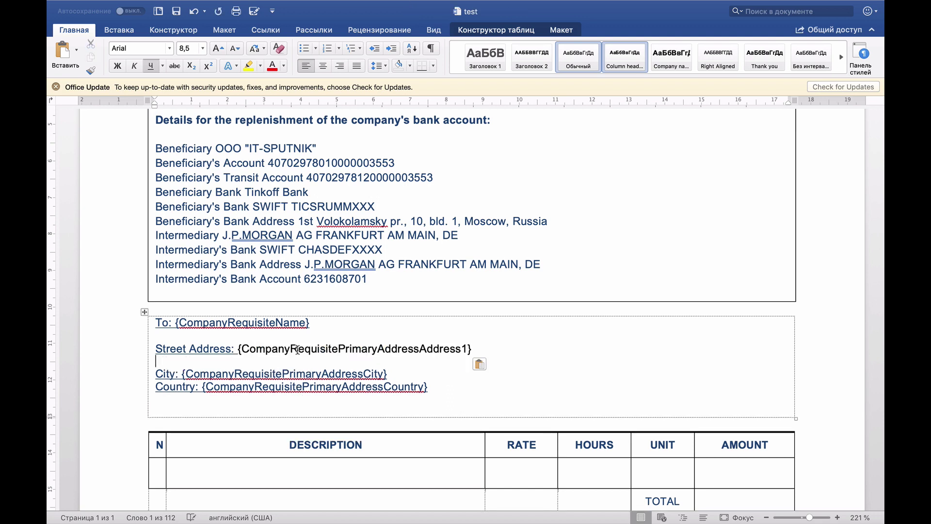
Remove the extra line below "Street Address:", match the new code's formatting to the label, and save the document
drag(304, 363, 229, 361)
click(91, 70)
drag(479, 348, 220, 350)
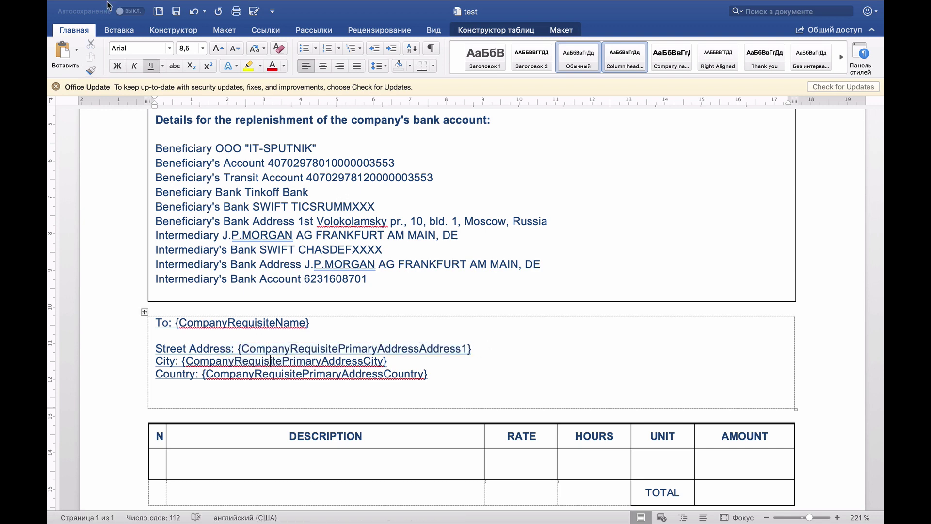
click(176, 12)
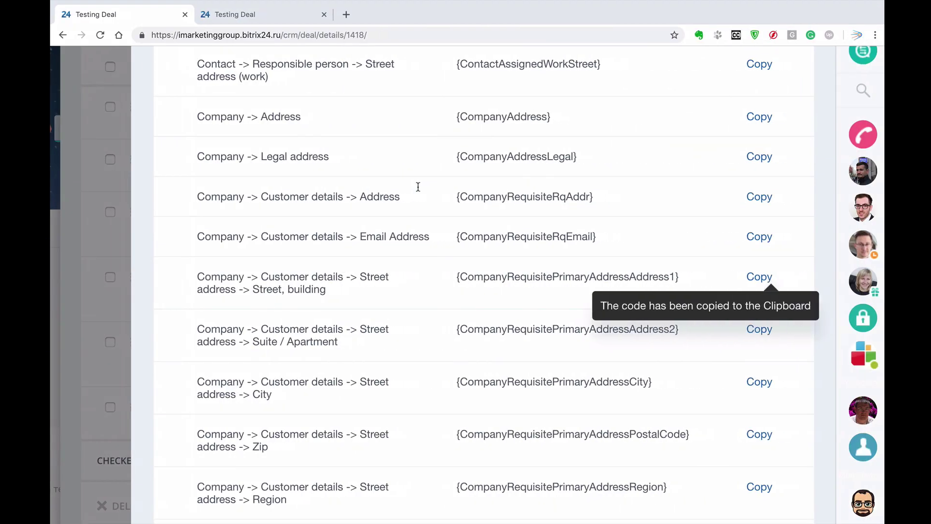
Edit the template from the generated invoice's page in the other Testing Deal page, replace its file with test.docx, and save the template
key(ctrl+0)
click(277, 15)
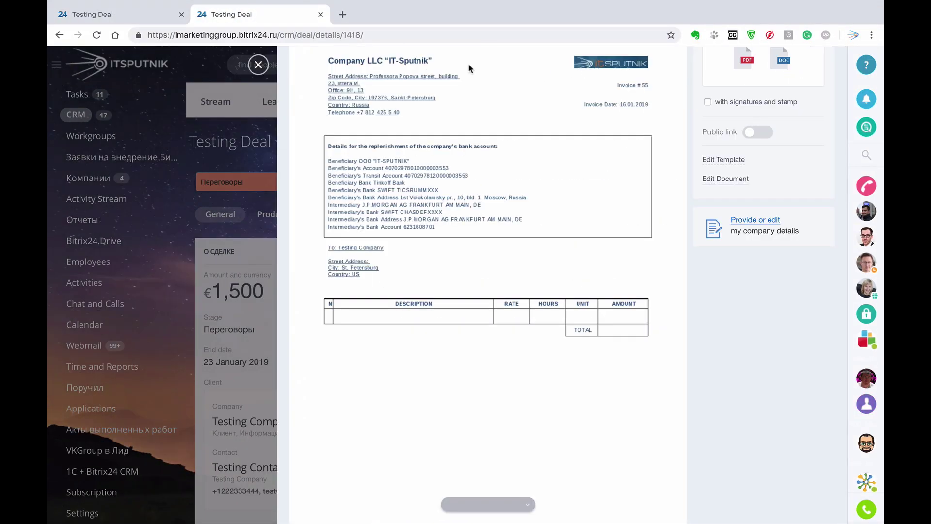
click(736, 164)
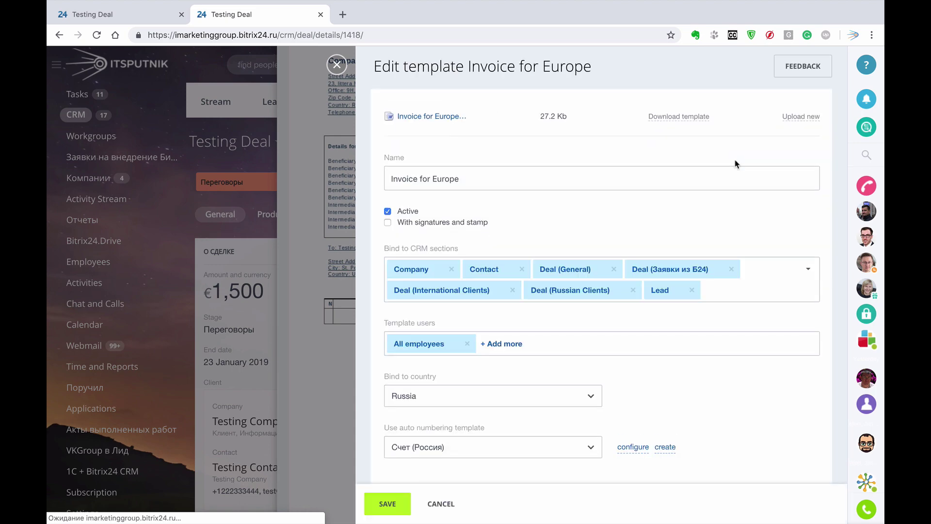
click(796, 117)
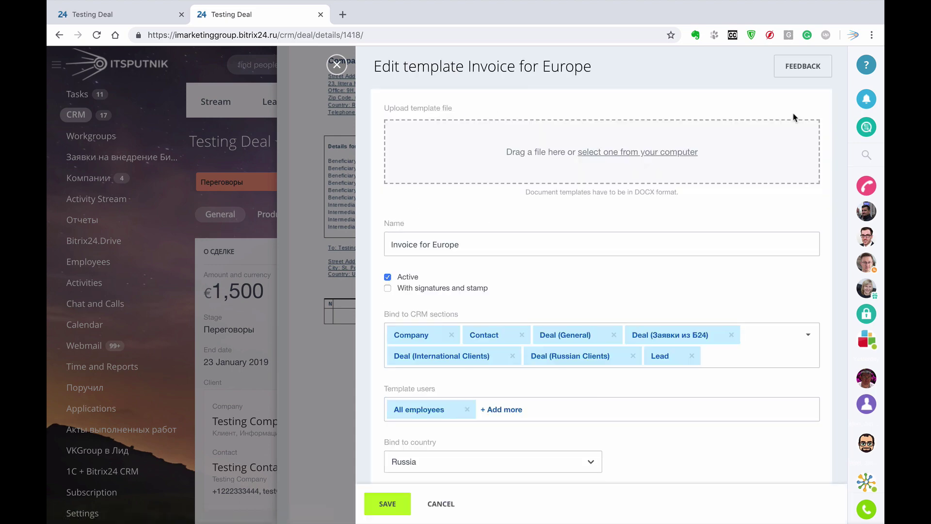
click(657, 160)
double_click(252, 45)
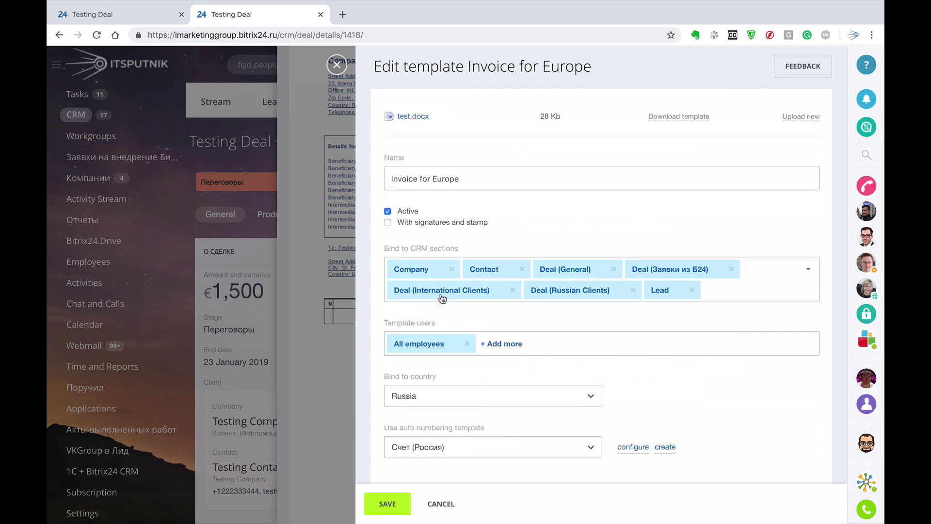
click(402, 505)
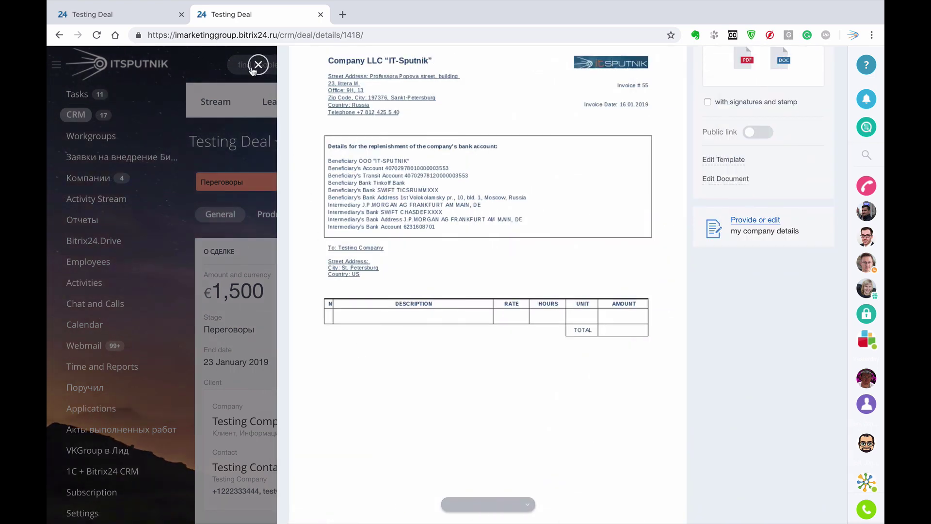
Close the old invoice, generate a new "Invoice for Europe" document from the deal, and check its address lines and product table
click(258, 65)
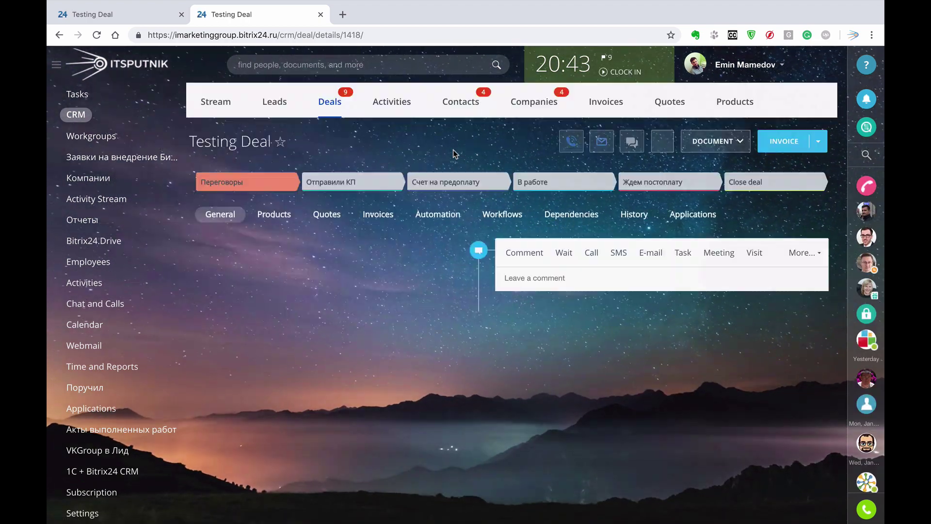
click(716, 141)
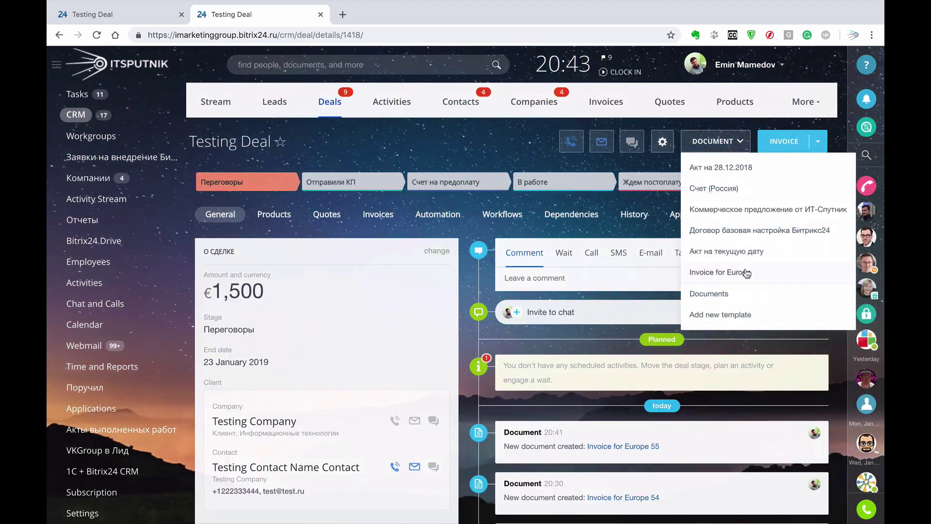
click(745, 273)
click(423, 323)
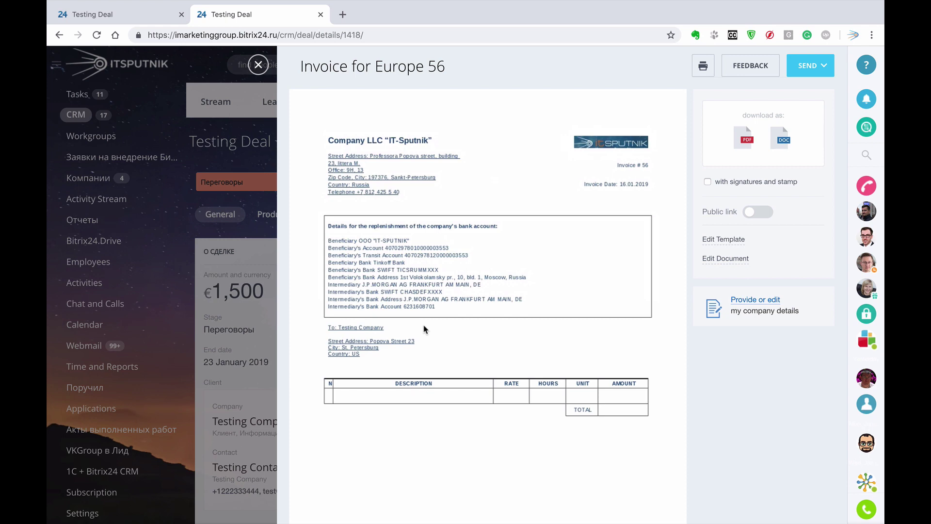
scroll(424, 329, up, 3)
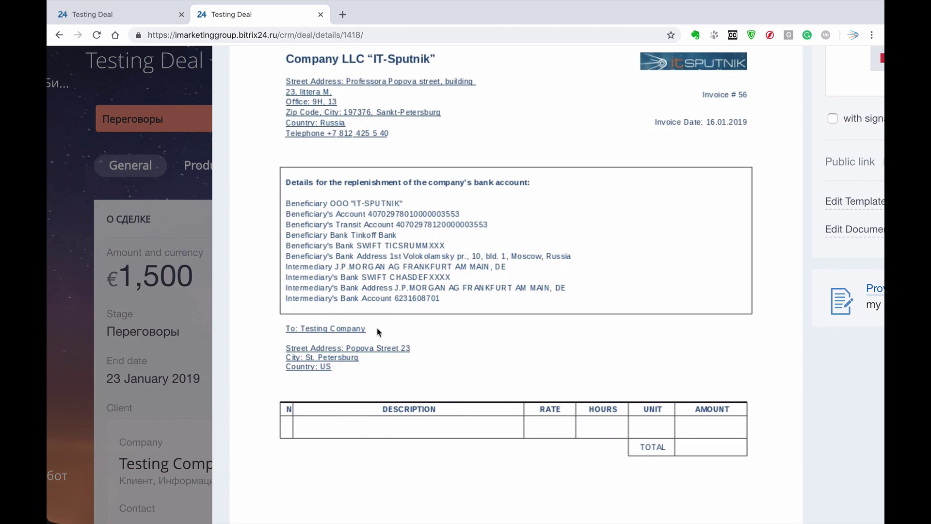
scroll(379, 332, down, 3)
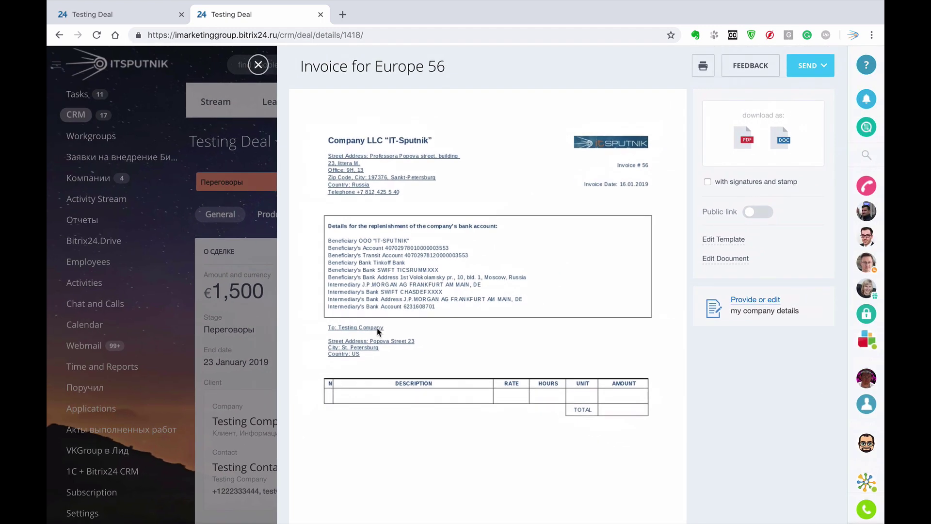
scroll(379, 332, down, 2)
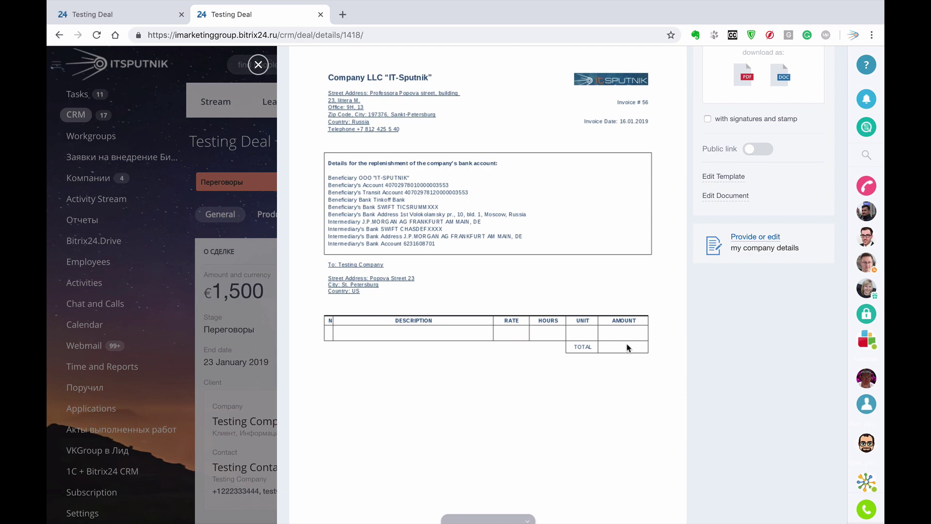
Search the Deal fields for "products" in the other Testing Deal page, and review the empty item table in the Word document
click(150, 19)
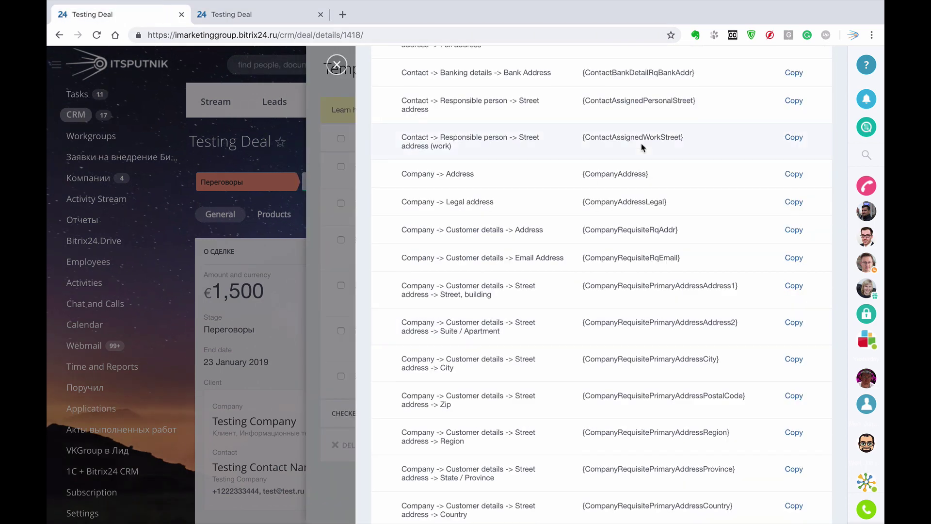
scroll(647, 141, up, 10)
click(660, 66)
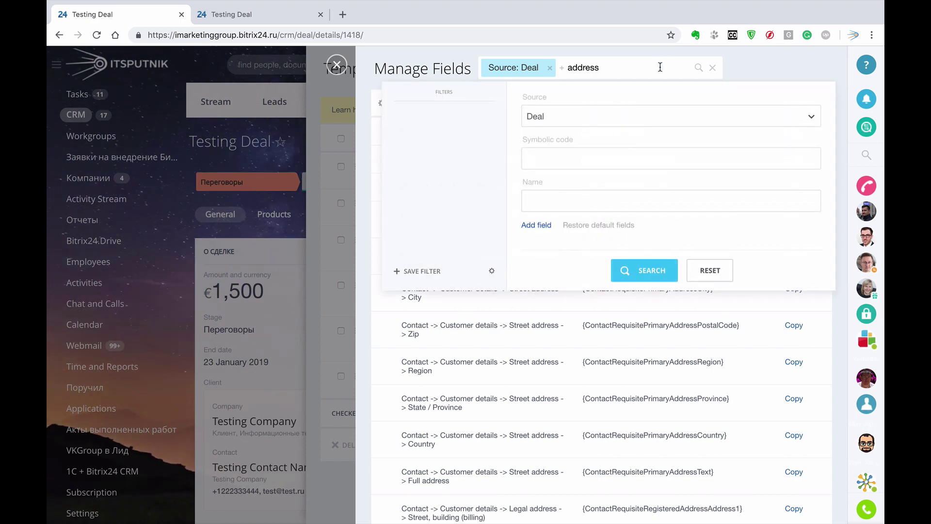
key(BackSpace)
key(BackSpace)
key(BackSpace)
key(BackSpace)
key(BackSpace)
key(BackSpace)
key(BackSpace)
text(product)
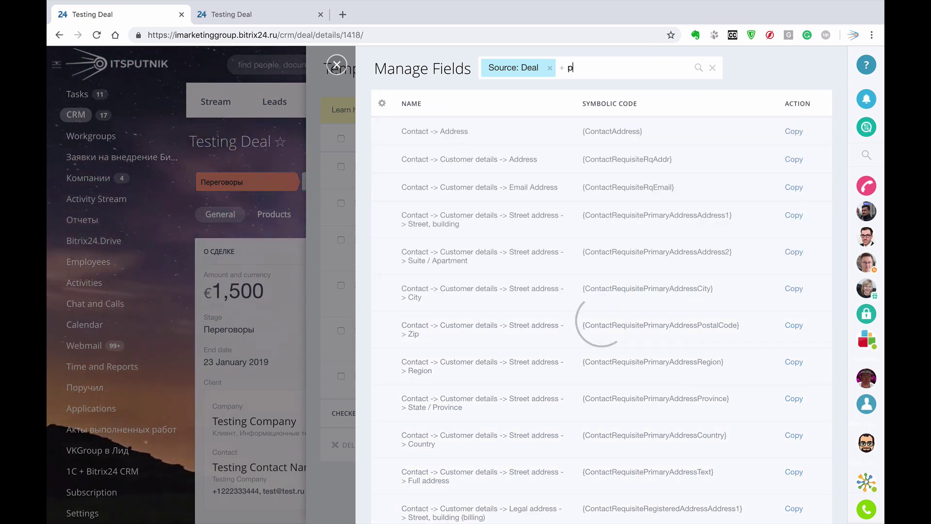
text(s)
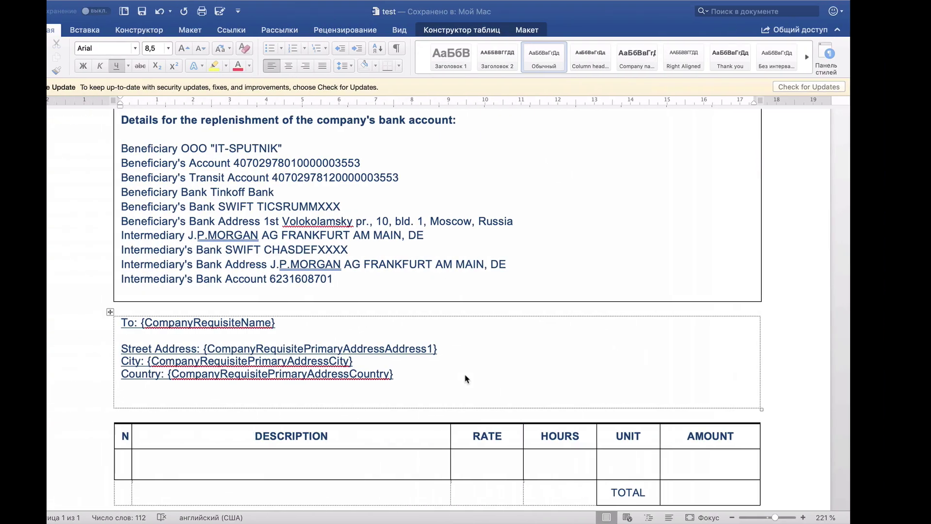
scroll(383, 401, down, 3)
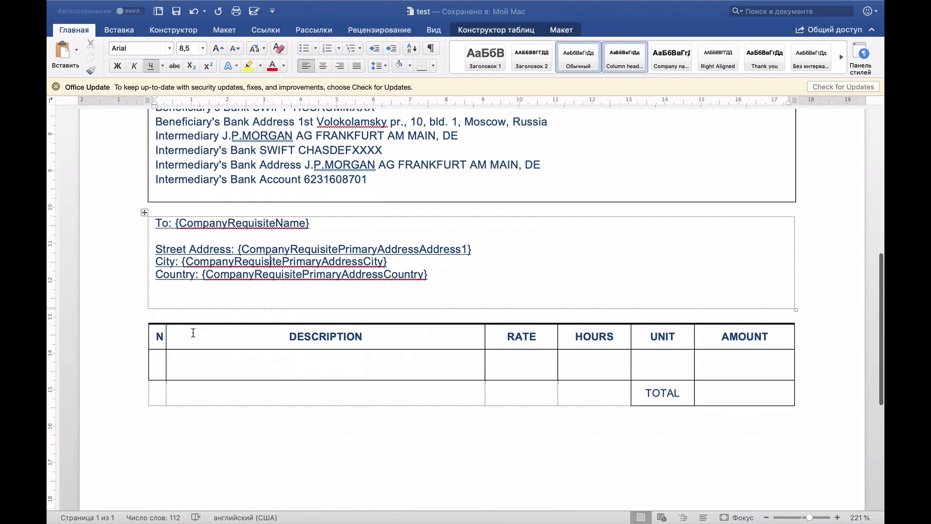
click(169, 369)
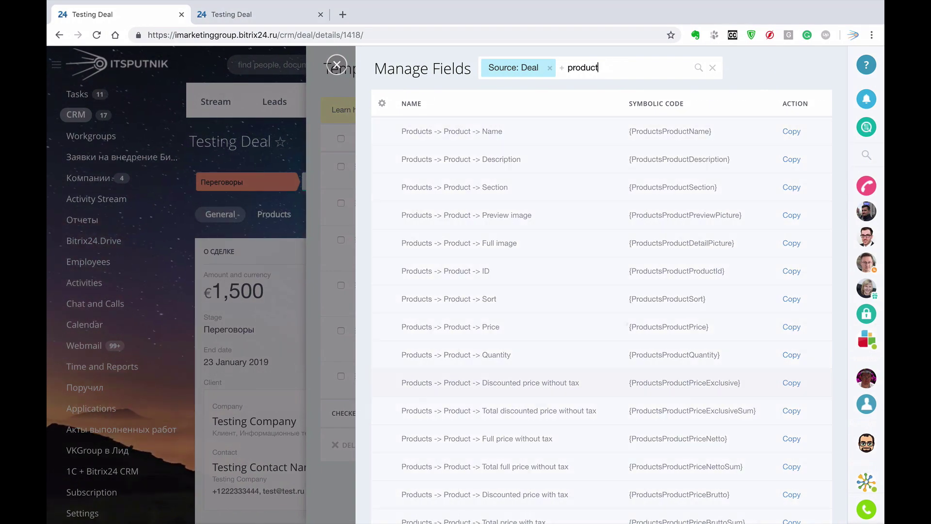
Search the Deal fields for "index" to find the product row number code
key(BackSpace)
key(BackSpace)
key(BackSpace)
key(BackSpace)
key(BackSpace)
key(BackSpace)
key(BackSpace)
text(index)
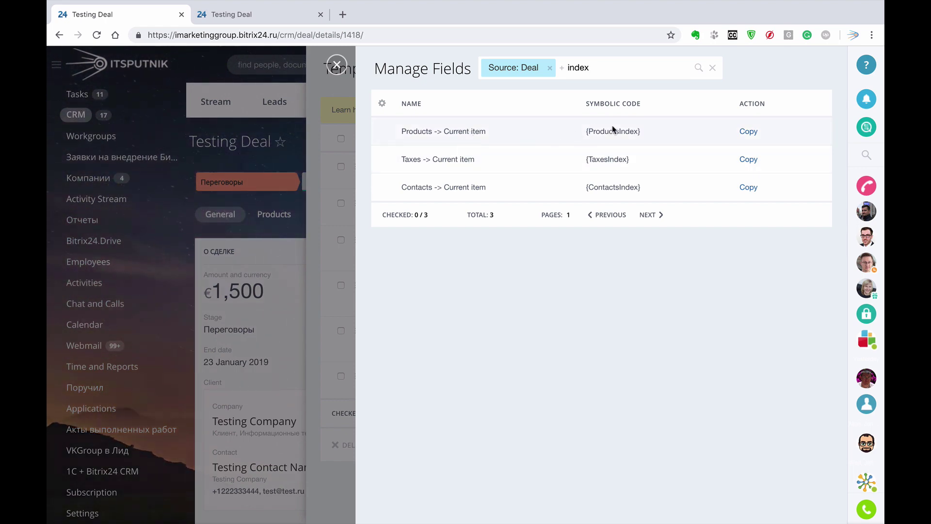
Copy the {ProductsIndex} code into the N column's empty cell in the Word table, left-align it, and remove the extra line
click(746, 132)
key(ctrl+Left)
click(158, 362)
key(super+v)
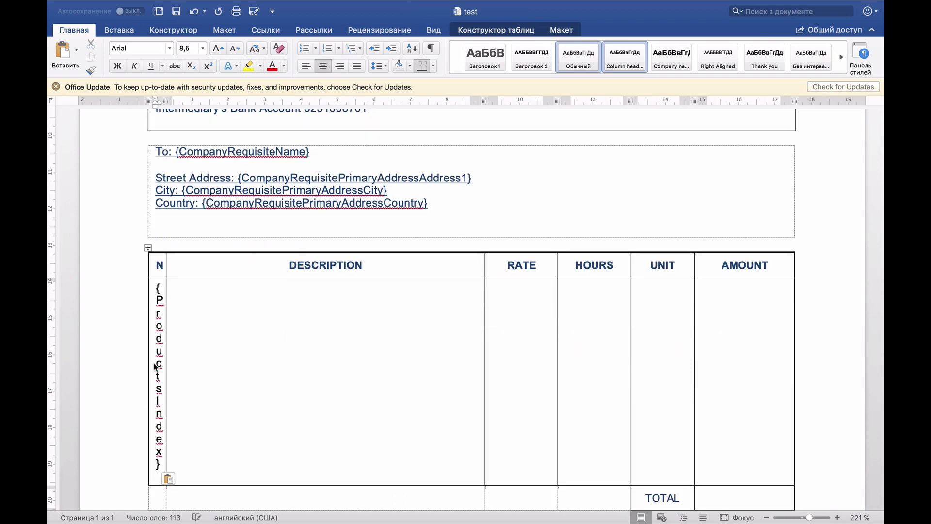
key(super+l)
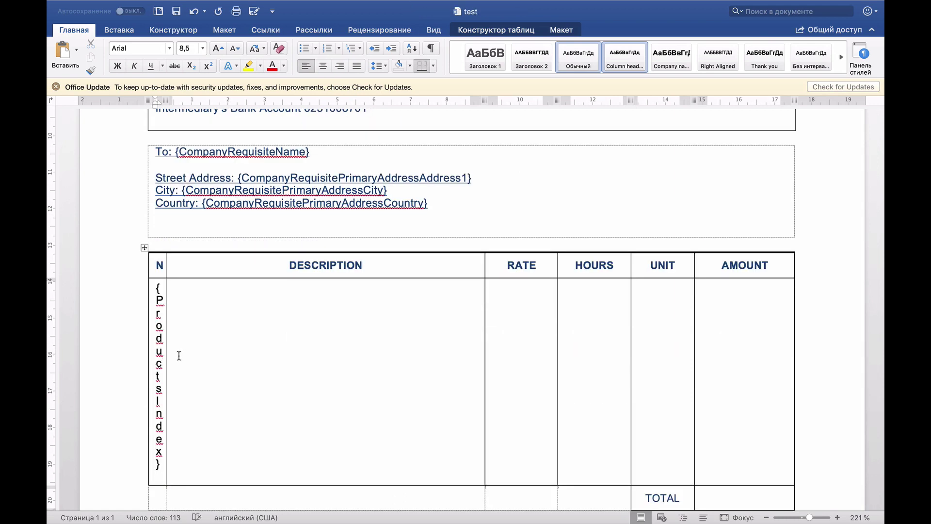
key(BackSpace)
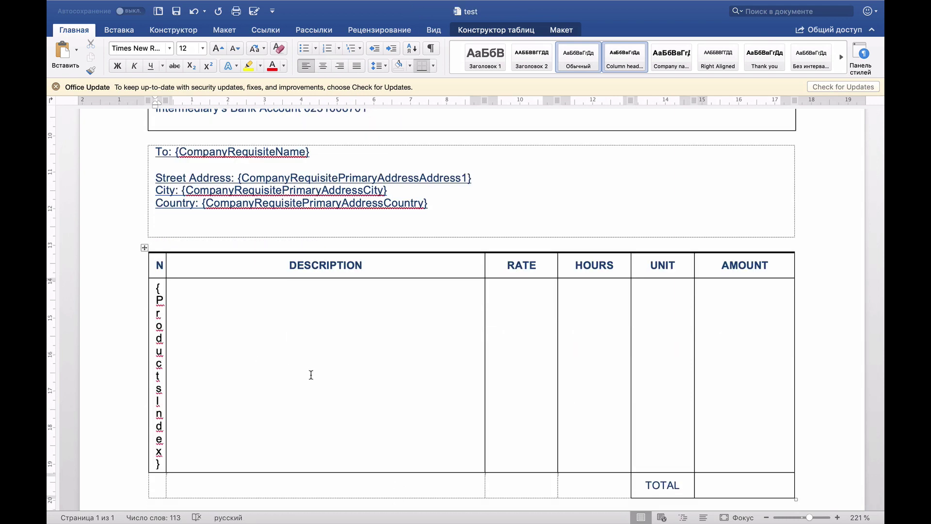
Go back to the field list and search the Deal fields for "name", and replace that search with "products"
key(super+Tab)
click(612, 58)
key(super+a)
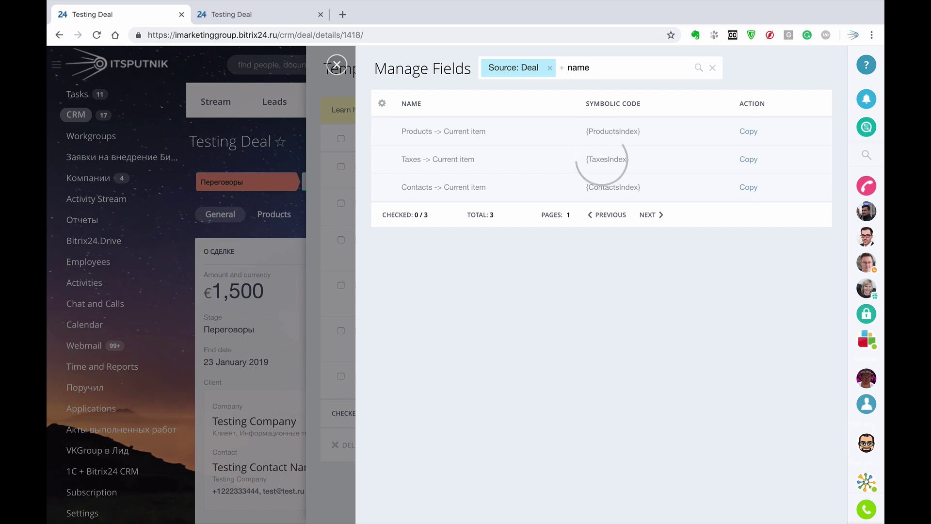
key(BackSpace)
key(BackSpace)
key(BackSpace)
key(BackSpace)
text(prodcut)
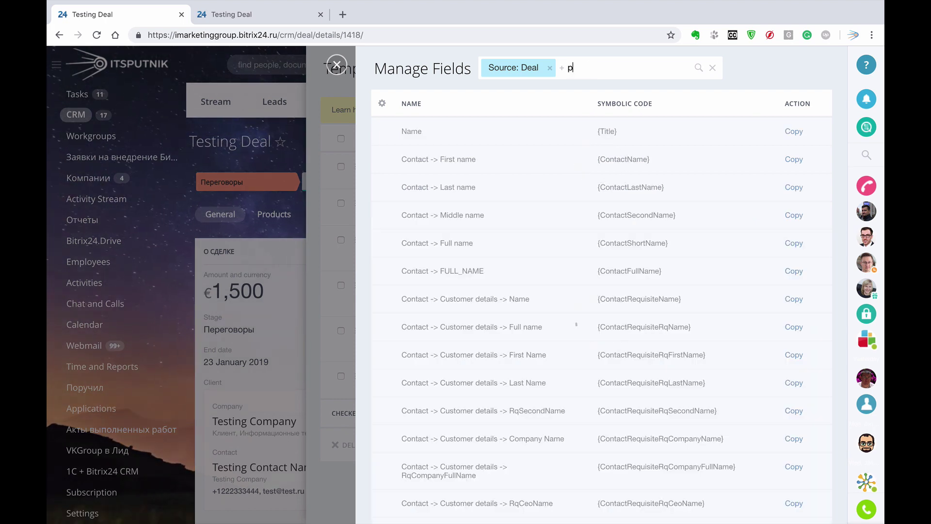
key(BackSpace)
key(BackSpace)
key(BackSpace)
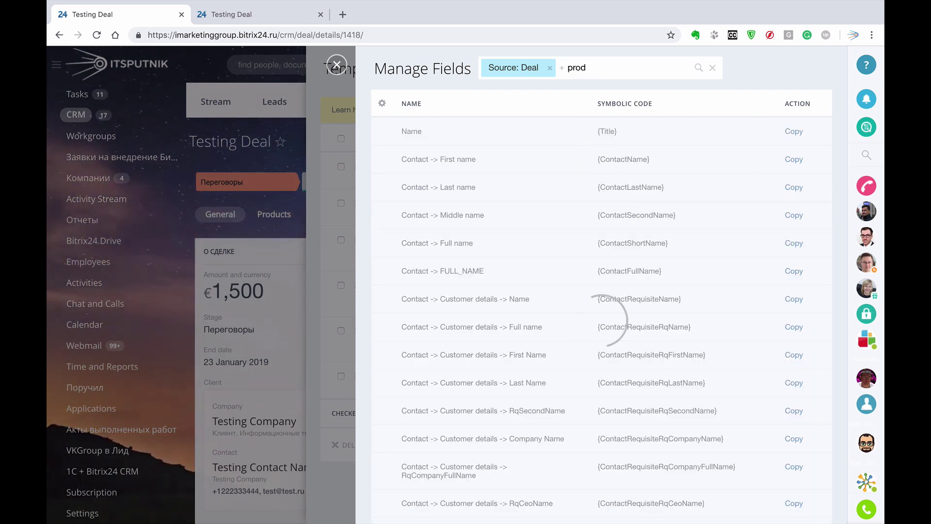
text(uct)
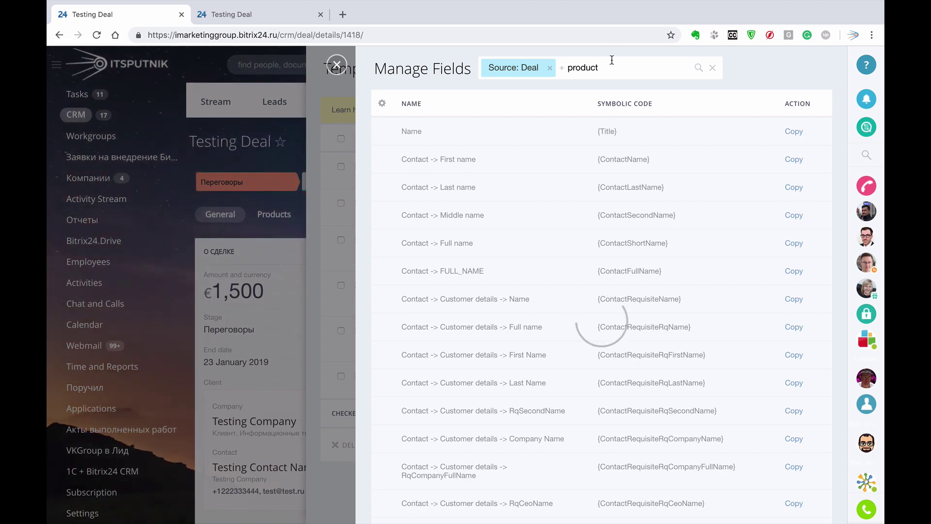
text(s)
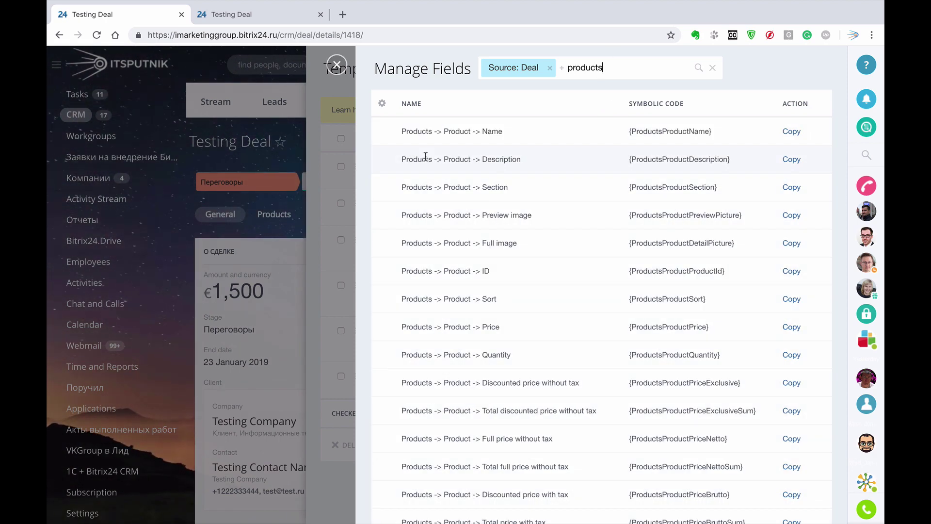
Copy the {ProductsProductName} code into the DESCRIPTION cell of the Word table and center it
click(790, 131)
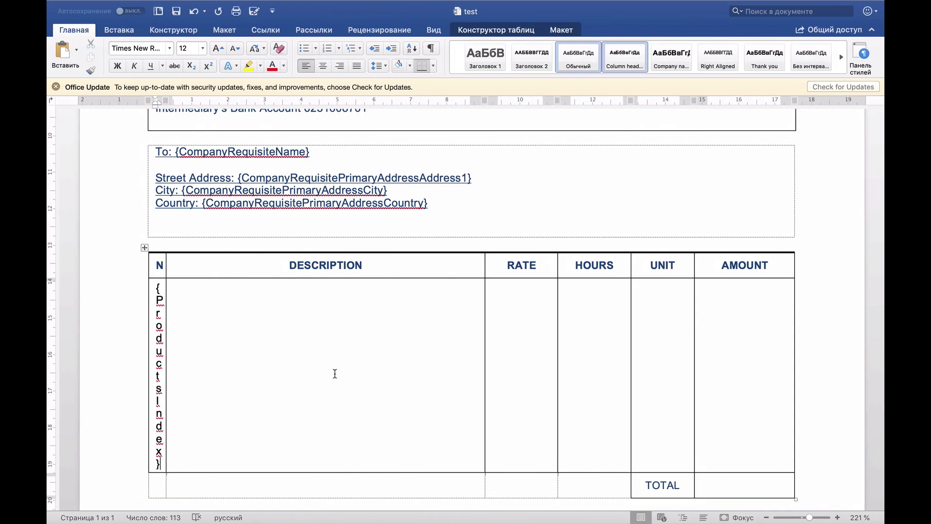
click(335, 373)
key(super+v)
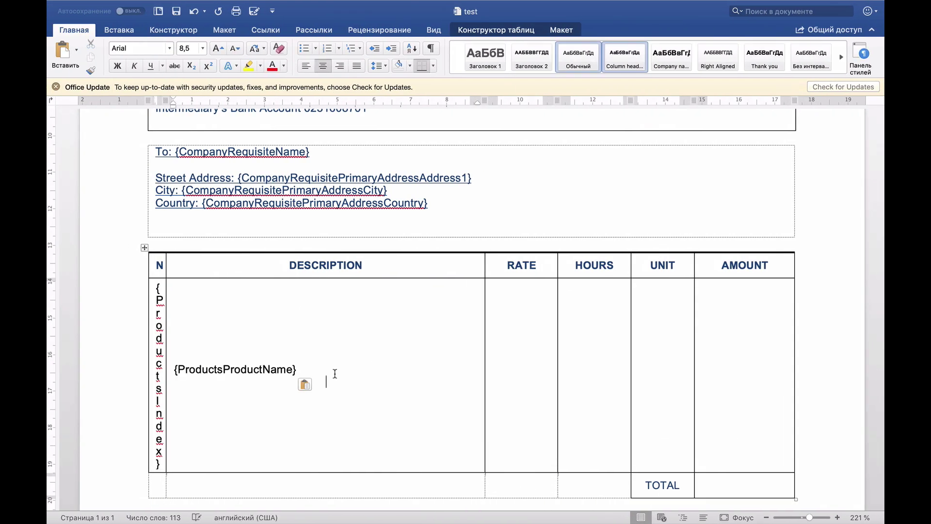
double_click(272, 369)
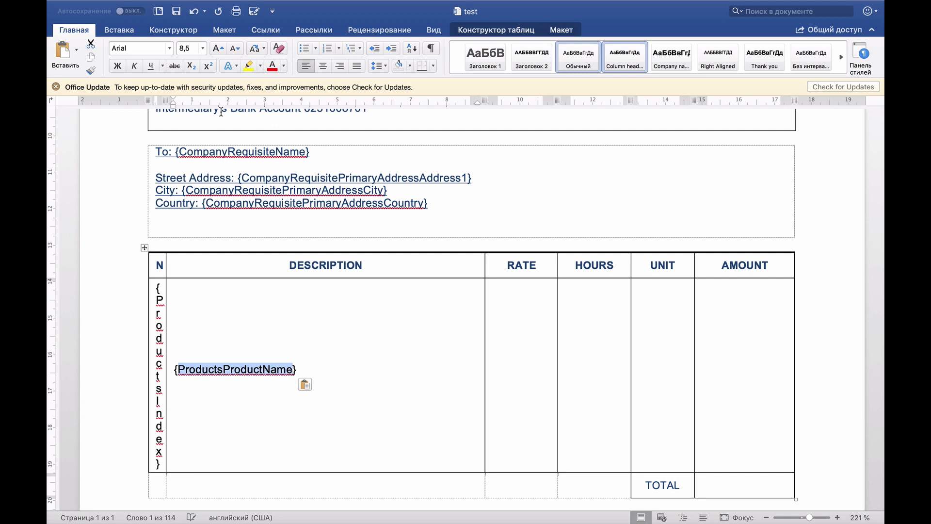
click(323, 66)
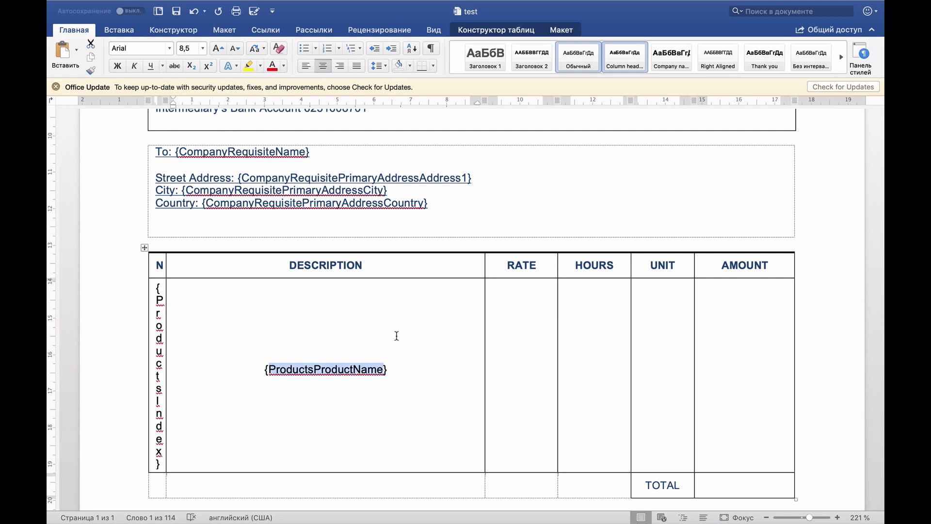
Copy the {ProductsProductPrice} code into the RATE cell of the Word table without an extra line, and return to the field list
click(528, 364)
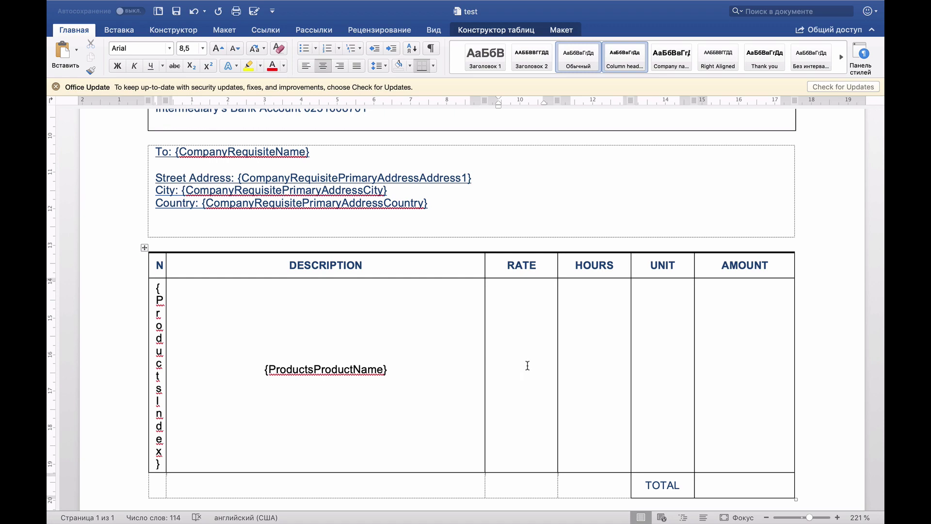
key(ctrl+Right)
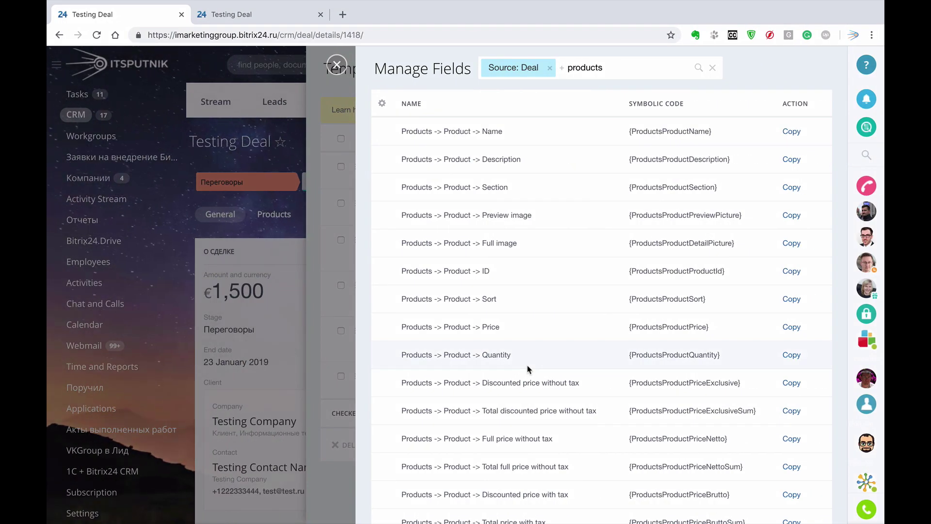
click(782, 325)
key(ctrl+Left)
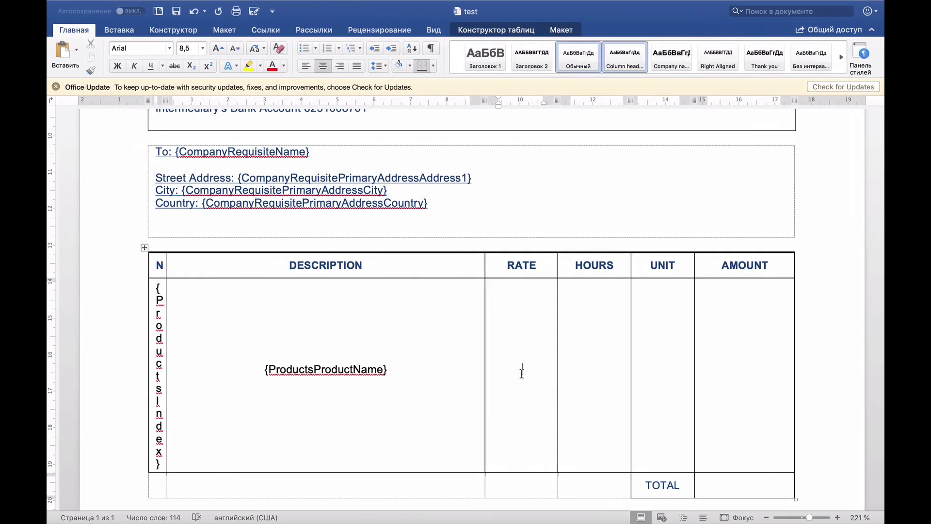
key(super+v)
key(BackSpace)
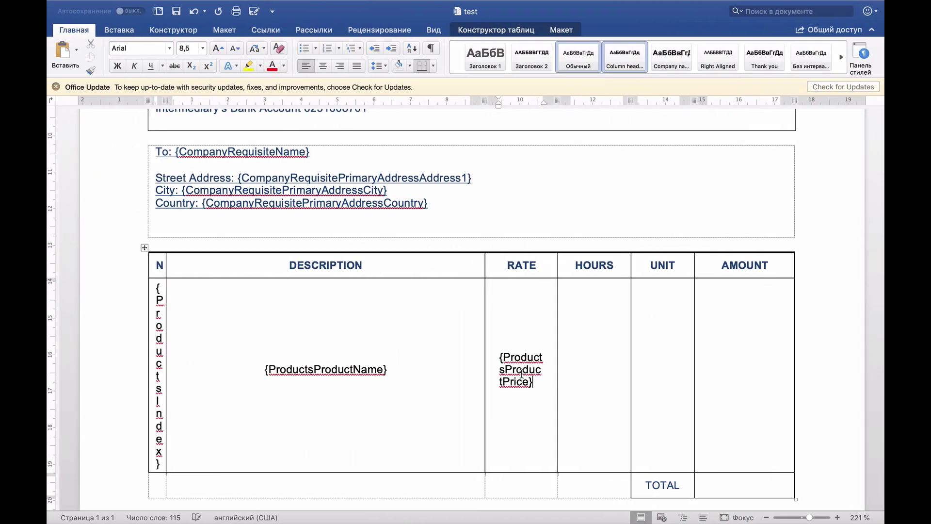
key(ctrl+Right)
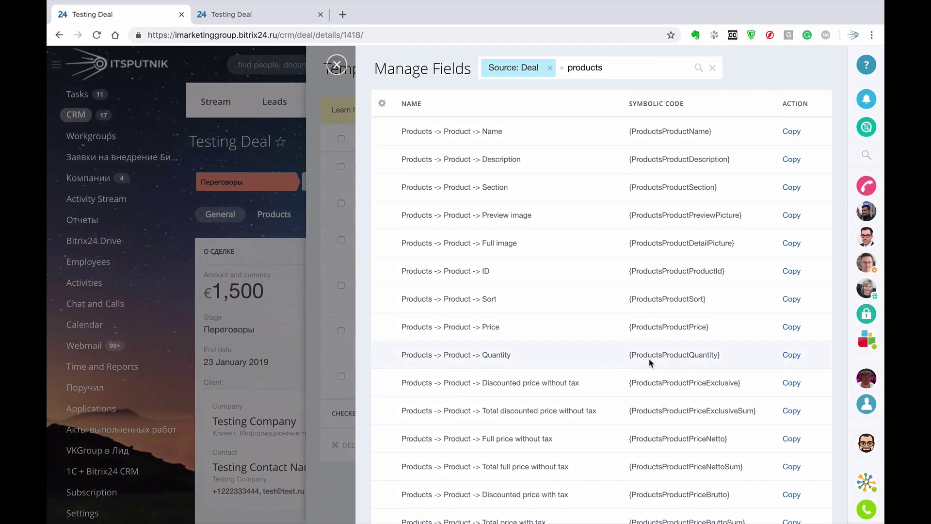
Copy the {ProductsProductQuantity} code into the HOURS cell of the Word table without an extra line, and return to the field list
click(792, 358)
key(ctrl+Left)
click(581, 360)
key(cmd+v)
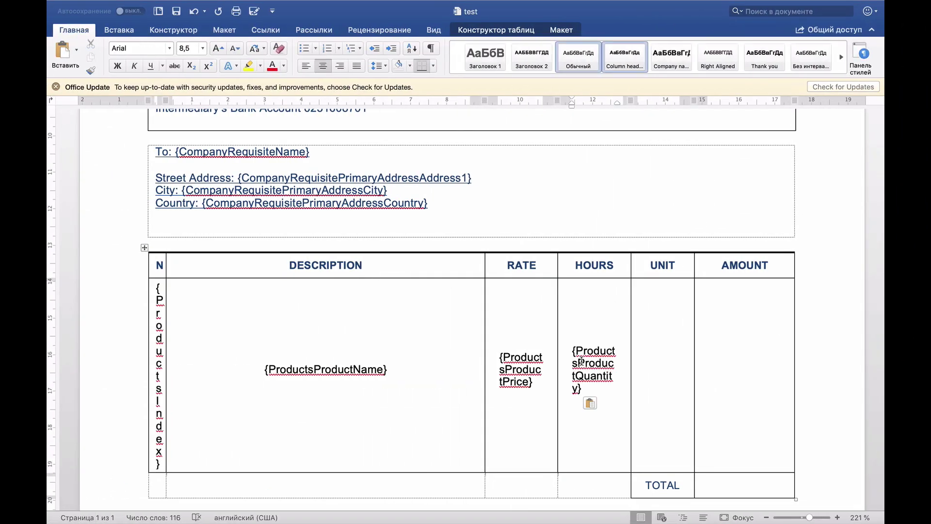
key(BackSpace)
key(ctrl+Right)
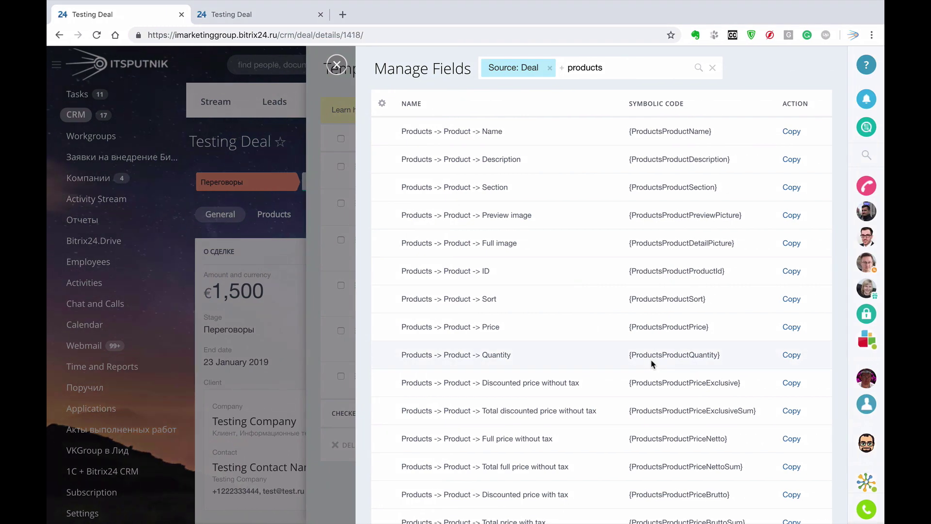
Copy the {ProductsProductMeasureName} code into the UNIT cell of the Word table without an extra line
scroll(652, 364, down, 1)
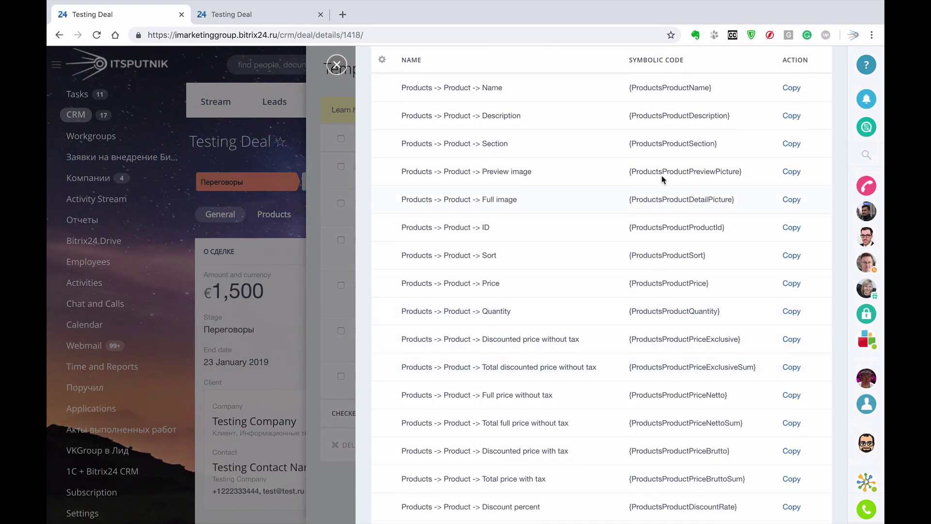
scroll(685, 395, down, 1)
scroll(685, 396, down, 6)
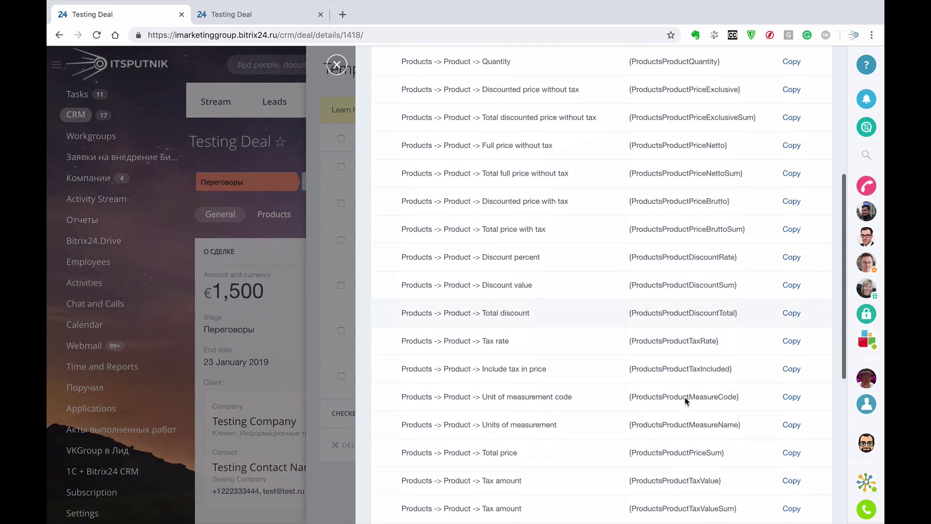
scroll(572, 402, down, 1)
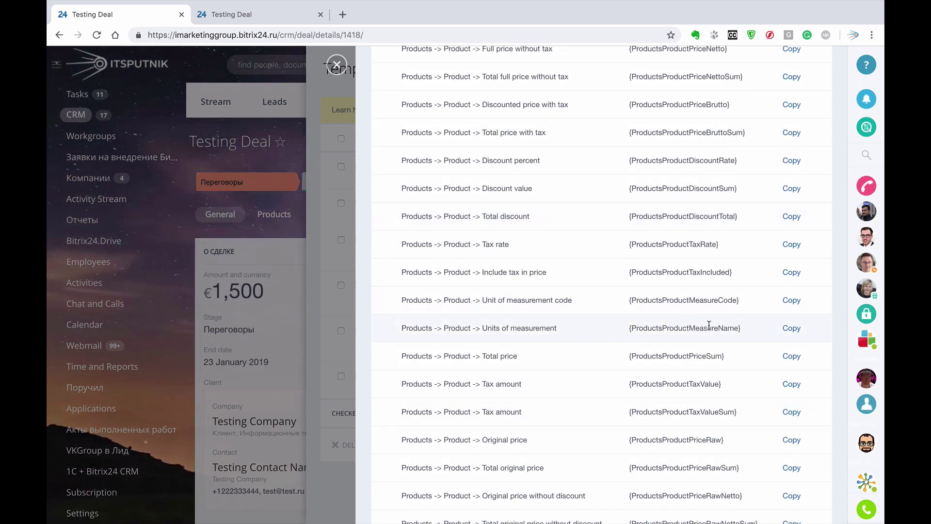
click(792, 329)
key(ctrl+Left)
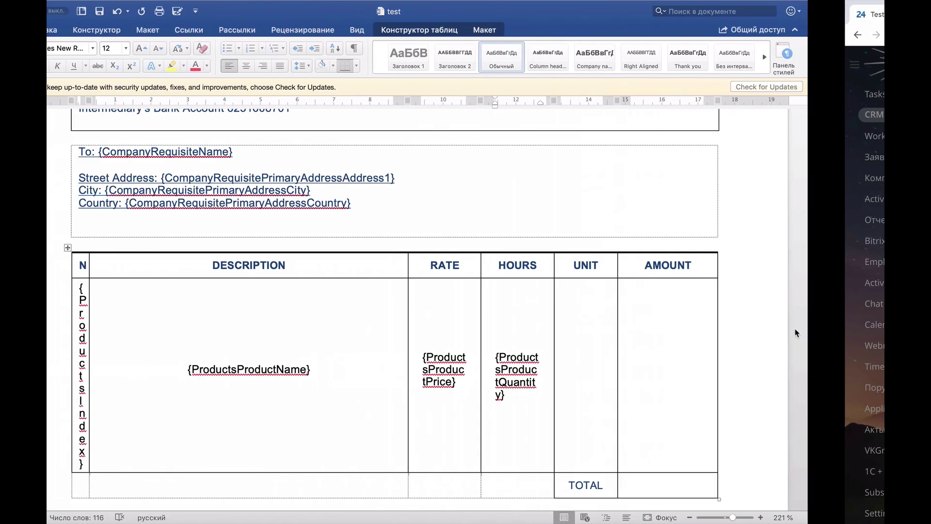
key(super+v)
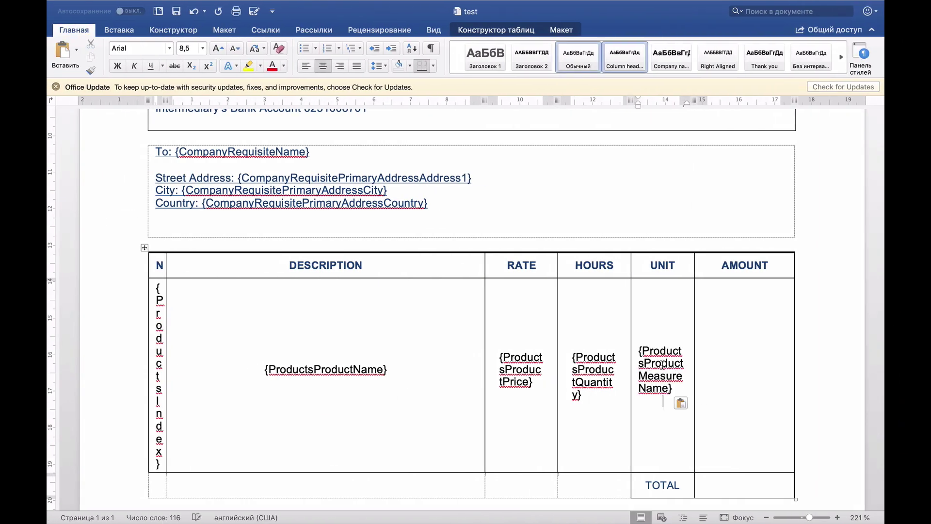
click(718, 383)
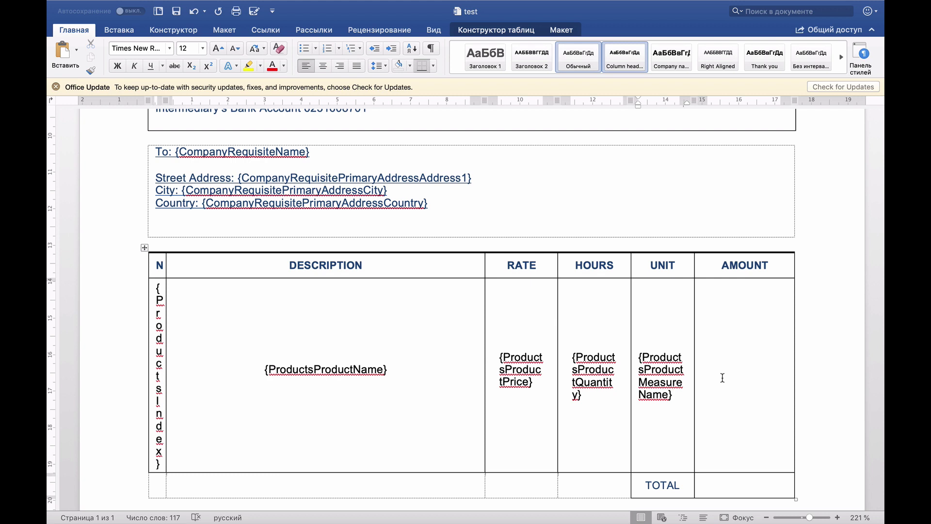
scroll(723, 378, up, 1)
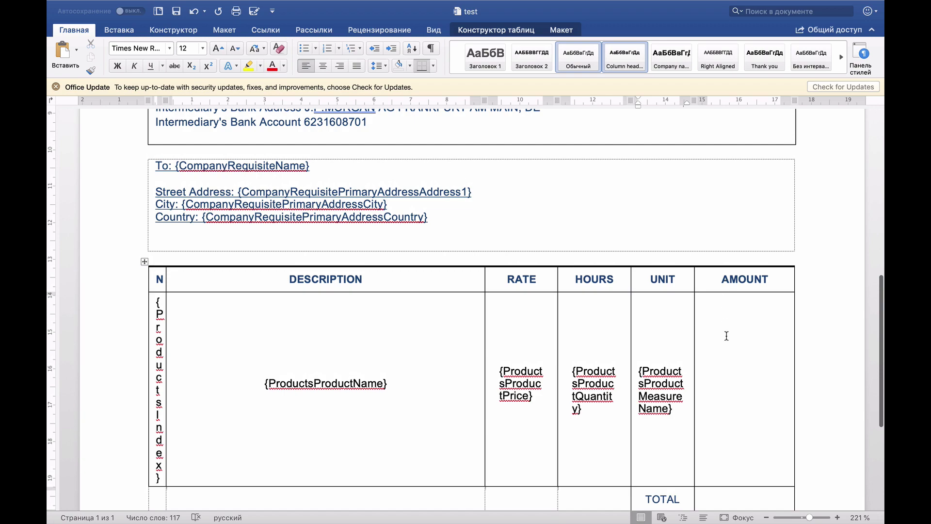
scroll(727, 335, down, 5)
Go back to the field list and replace the "products" search with one for the total fields
key(ctrl+Right)
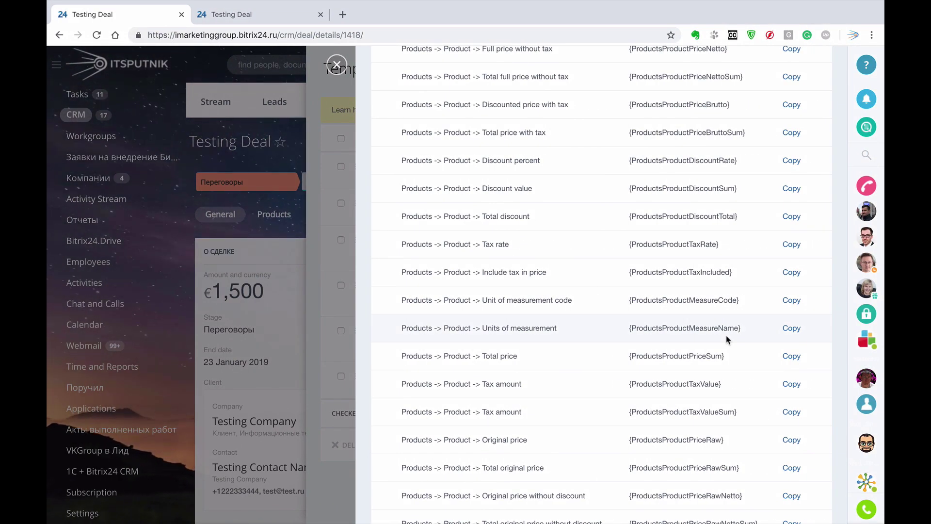
scroll(699, 332, up, 10)
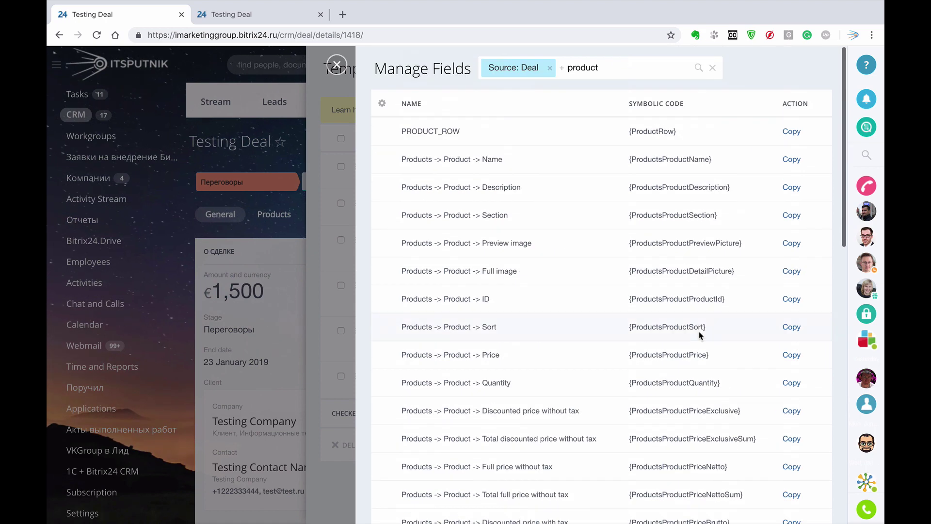
click(630, 65)
key(BackSpace)
key(BackSpace)
key(BackSpace)
key(BackSpace)
key(BackSpace)
key(BackSpace)
text(ric)
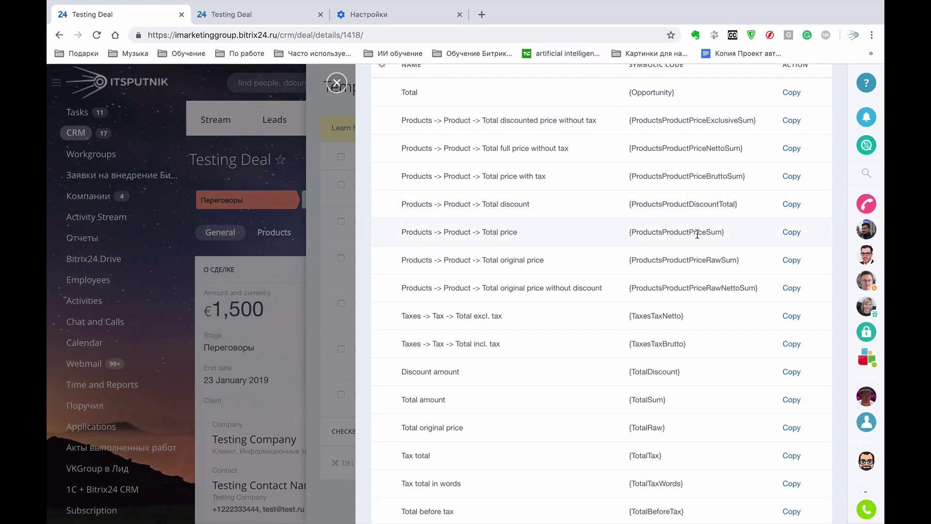
Copy the {ProductsProductPriceSum} code into the AMOUNT cell of the Word table and remove the extra line
click(795, 234)
key(ctrl+Left)
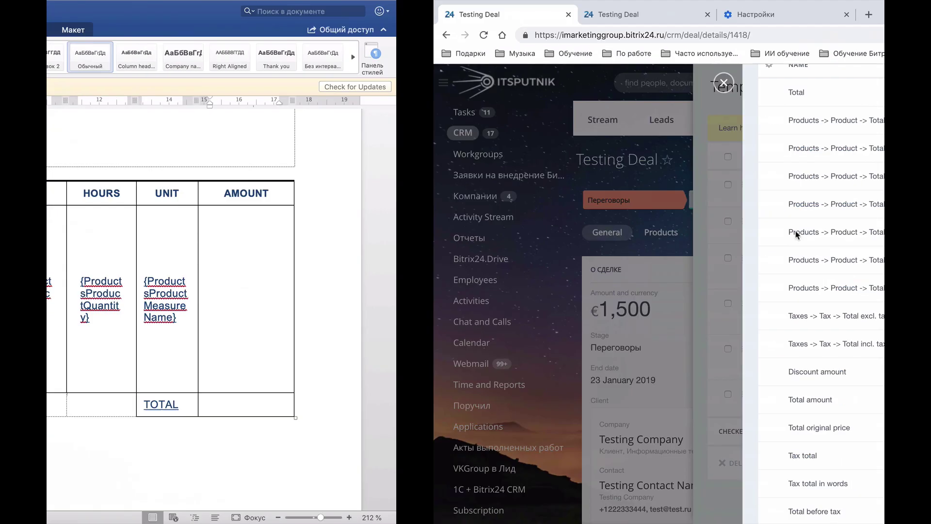
click(703, 302)
key(super+v)
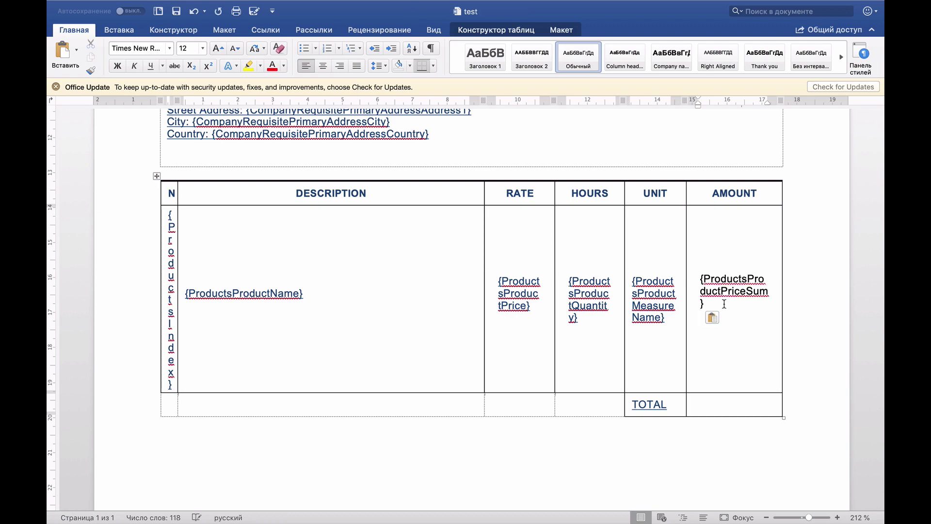
key(BackSpace)
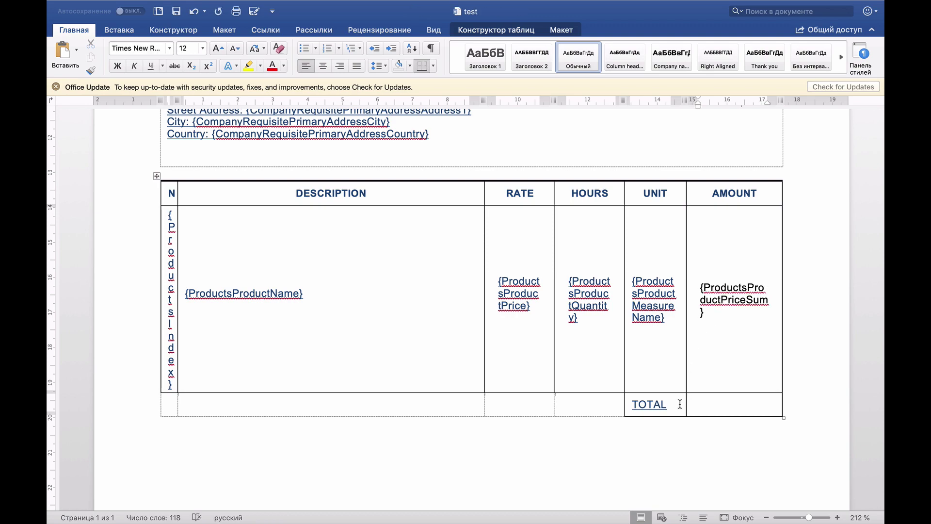
Copy the Total amount code {TotalSum} into the cell beside TOTAL in the Word table, without an extra line
key(ctrl+Right)
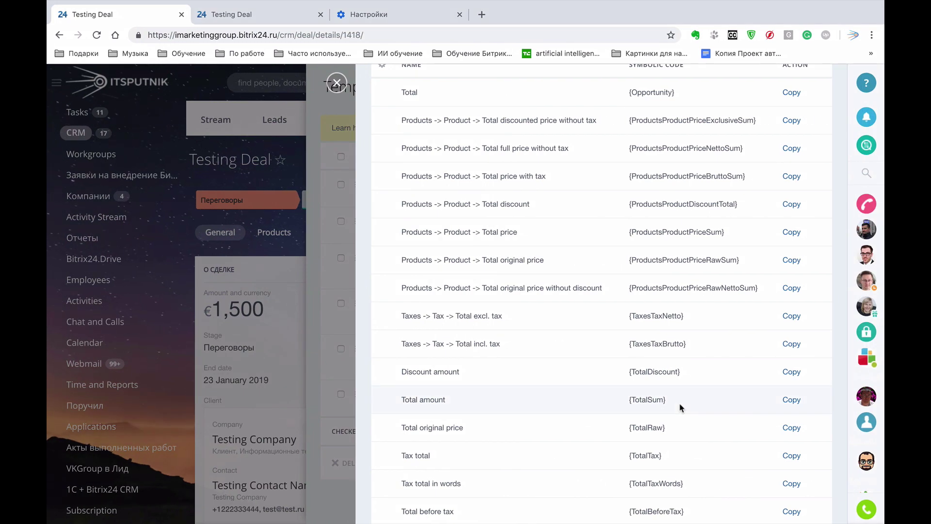
scroll(681, 407, down, 5)
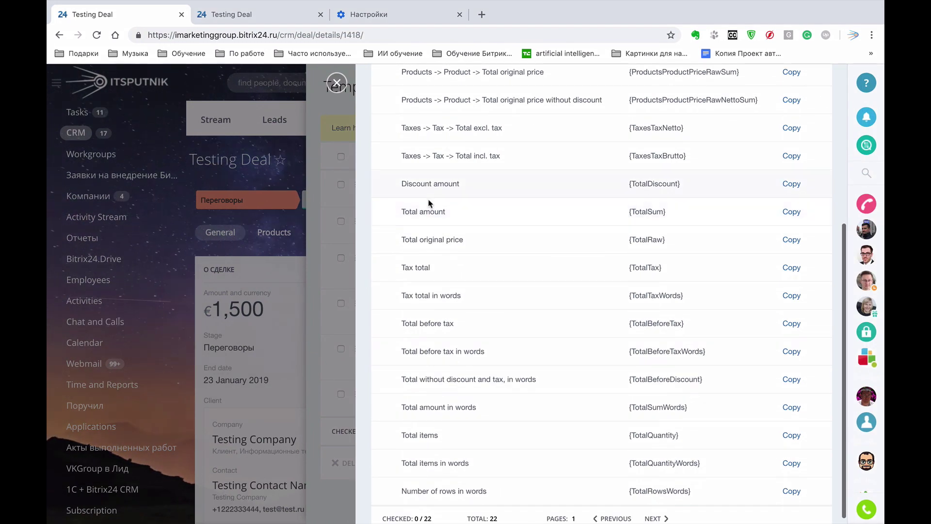
click(792, 212)
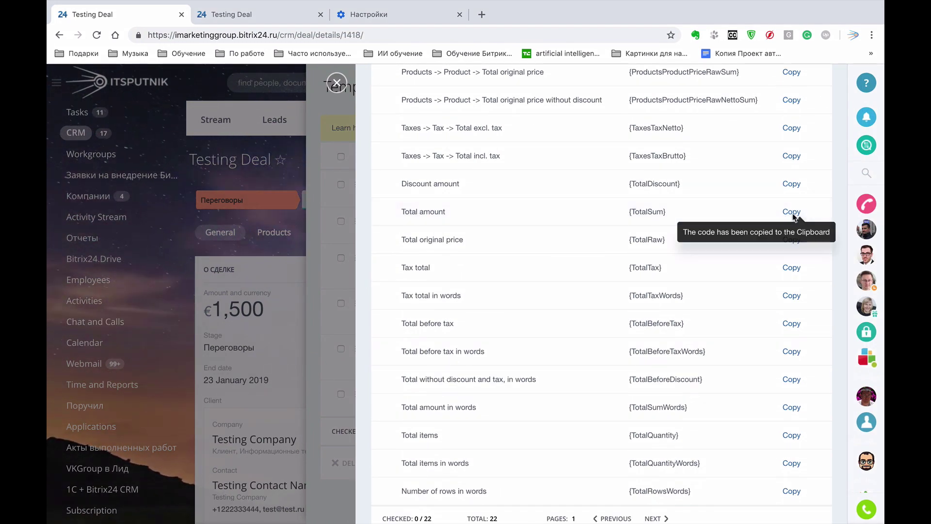
key(ctrl+Left)
click(733, 399)
key(super+v)
key(BackSpace)
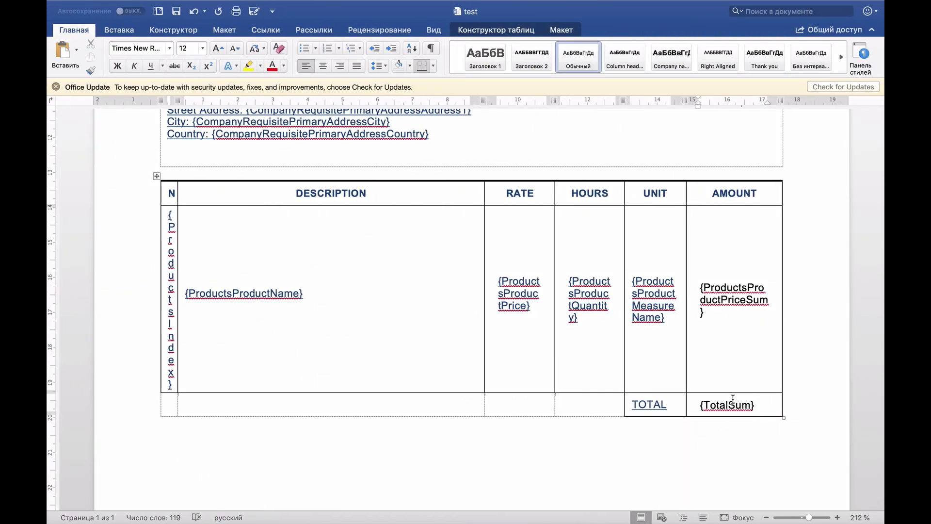
Apply the UNIT code's formatting to the {ProductsProductPriceSum} and {TotalSum} codes with Format Painter, and save the document
drag(671, 318, 635, 281)
click(91, 71)
mouse_move(752, 405)
mouse_down()
mouse_move(689, 281)
mouse_move(716, 287)
mouse_up()
click(180, 14)
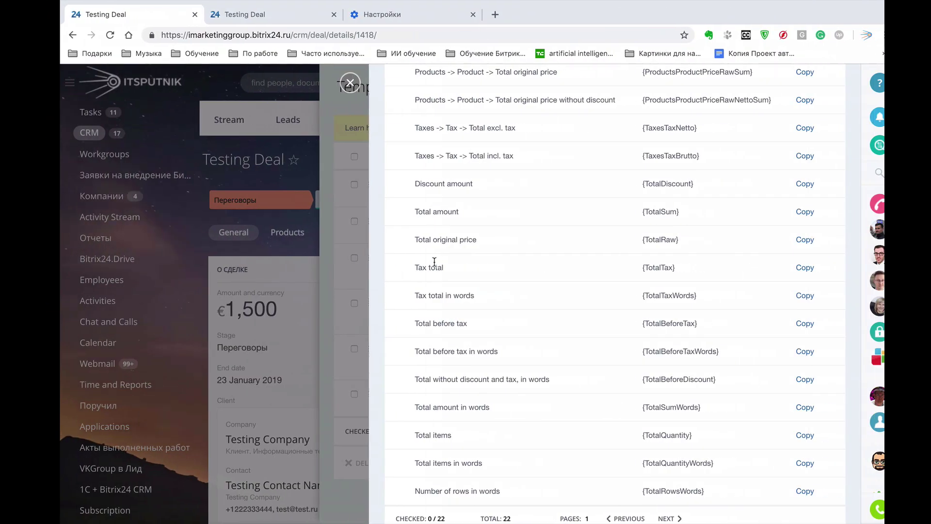
Switch to the generated invoice in the browser, upload test.docx as the Invoice for Europe template file, and save the template
key(Escape)
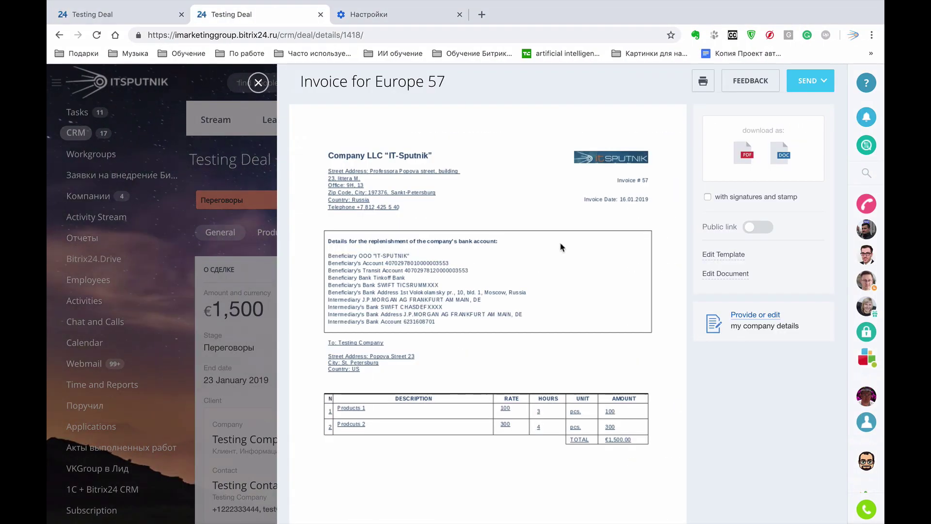
click(731, 255)
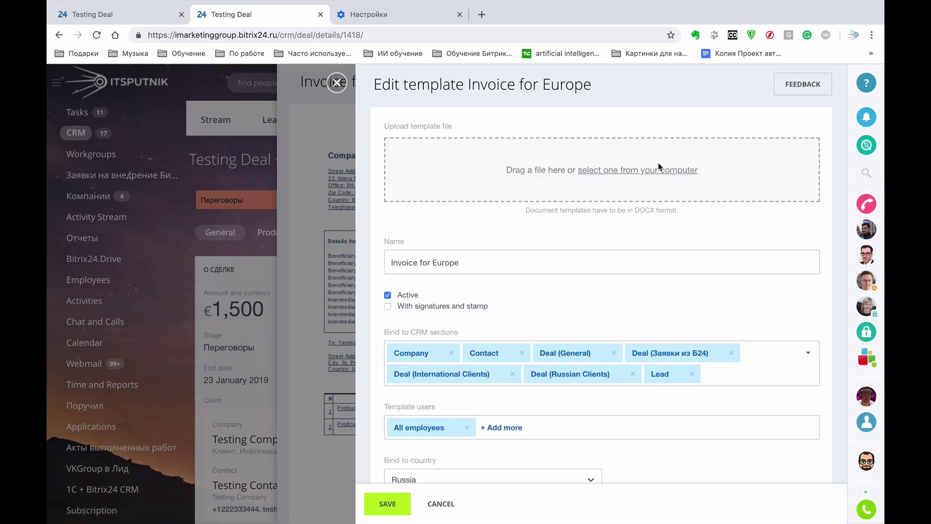
click(662, 171)
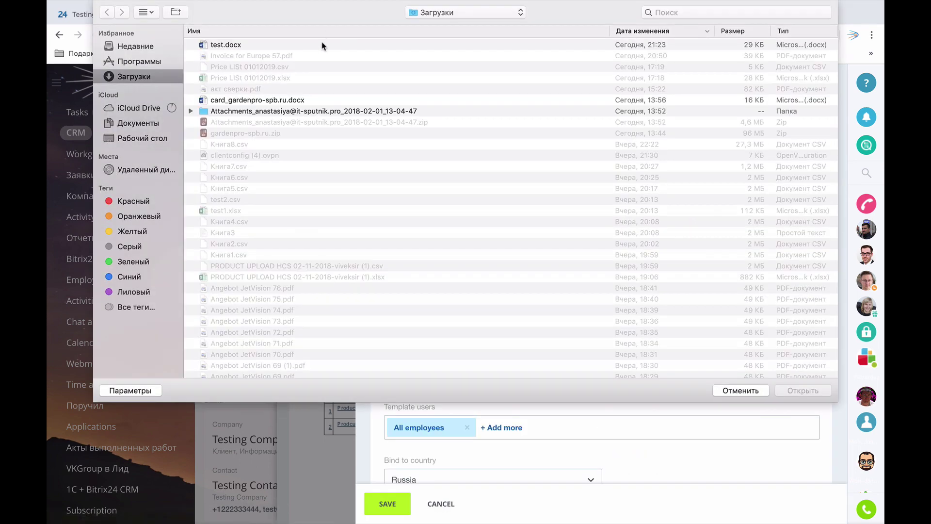
click(319, 45)
click(778, 391)
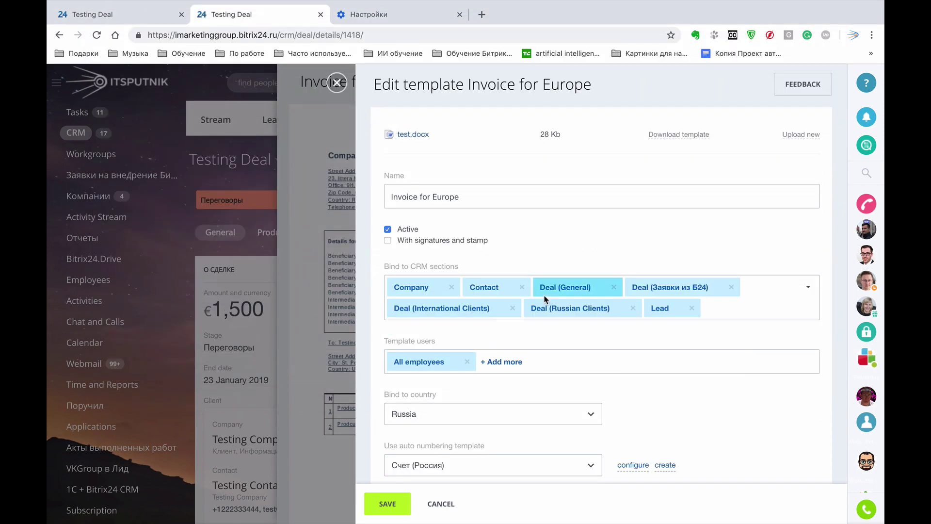
click(391, 503)
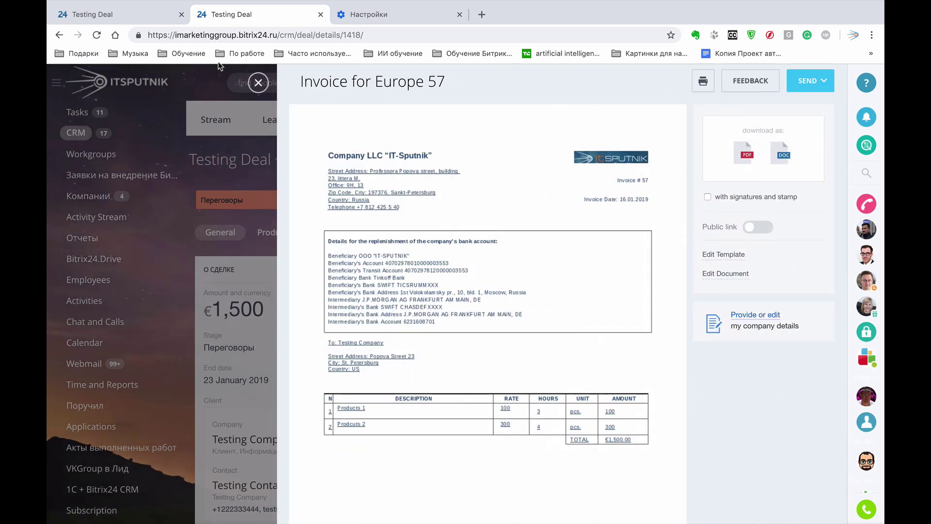
Close the old invoice and generate an Invoice for Europe document from the deal with a new number
click(258, 82)
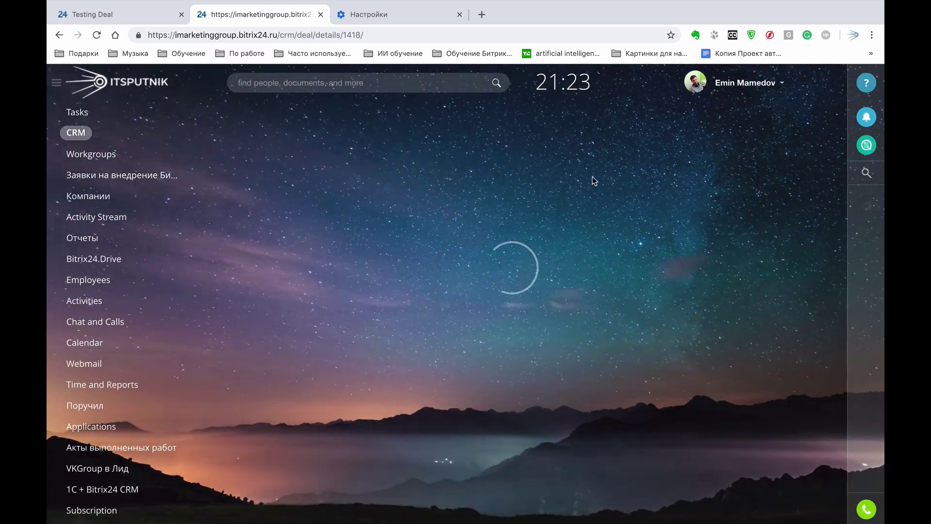
click(713, 164)
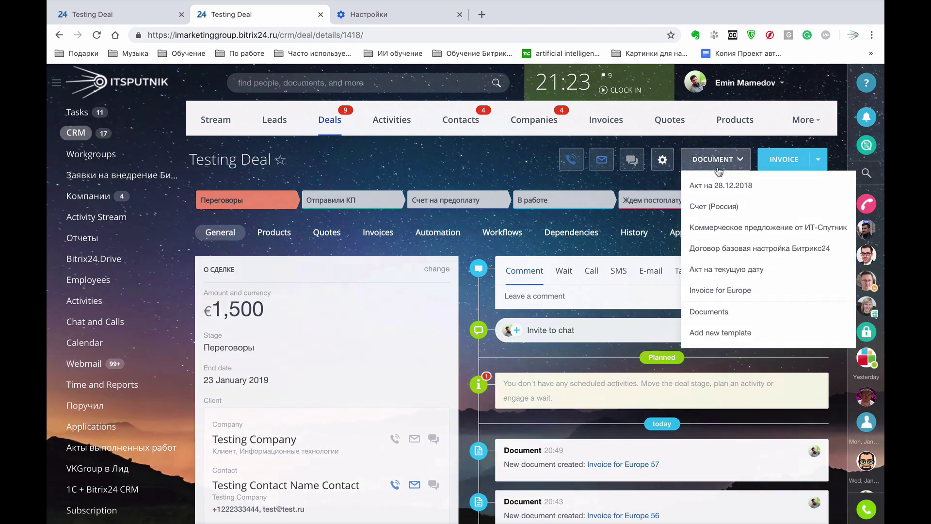
click(737, 291)
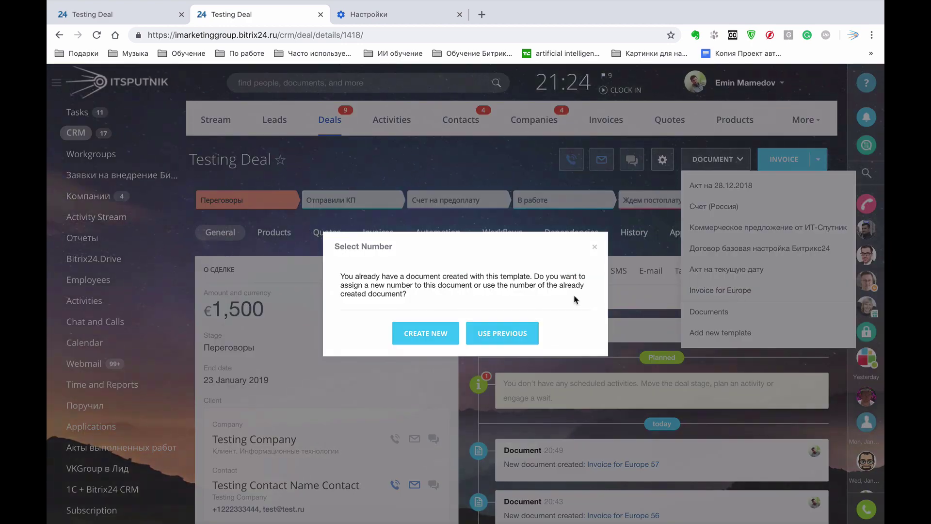
click(431, 334)
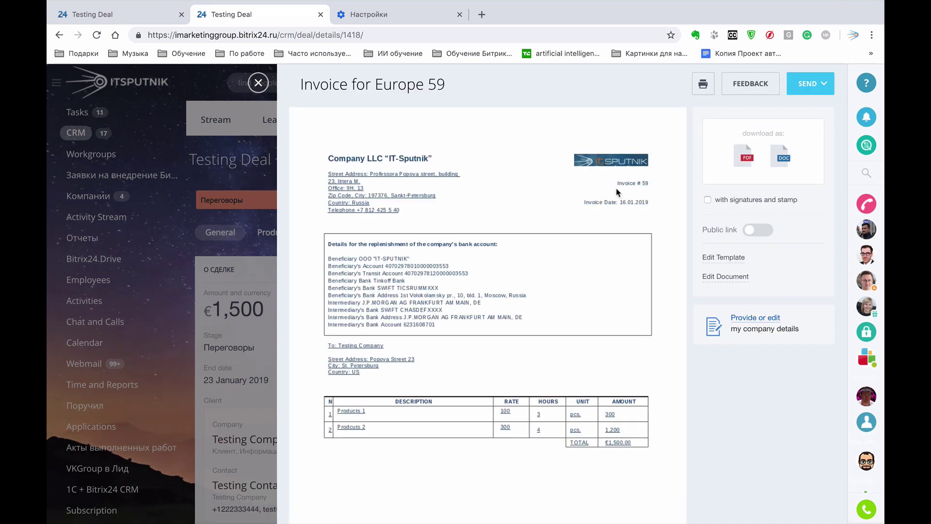
Examine the generated invoice's number, date, client address, product rows, line amounts and total
scroll(629, 188, up, 5)
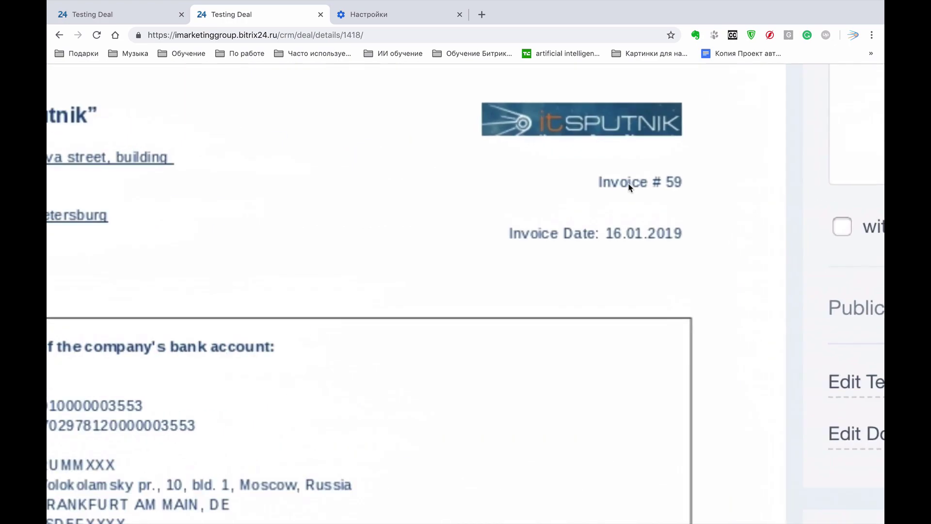
scroll(637, 274, down, 5)
scroll(636, 273, up, 5)
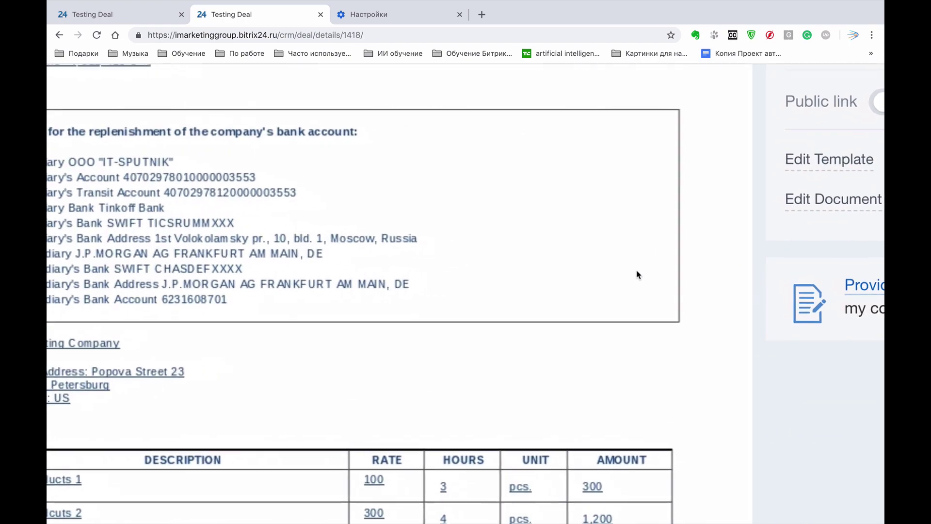
scroll(637, 275, left, 3)
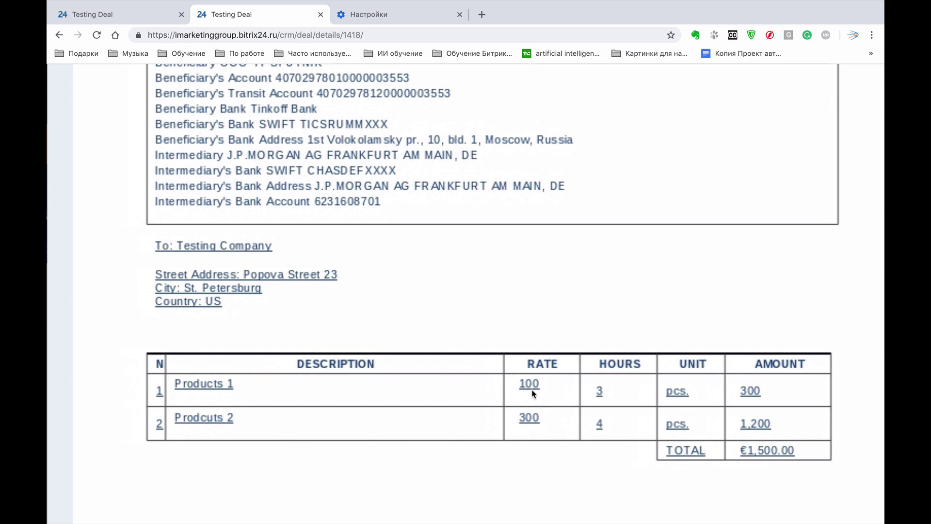
scroll(605, 401, right, 2)
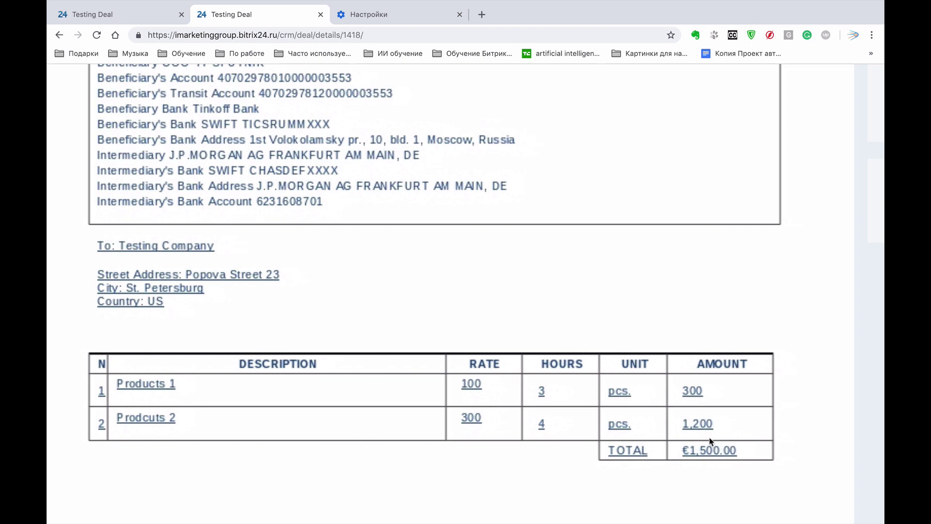
scroll(710, 441, down, 5)
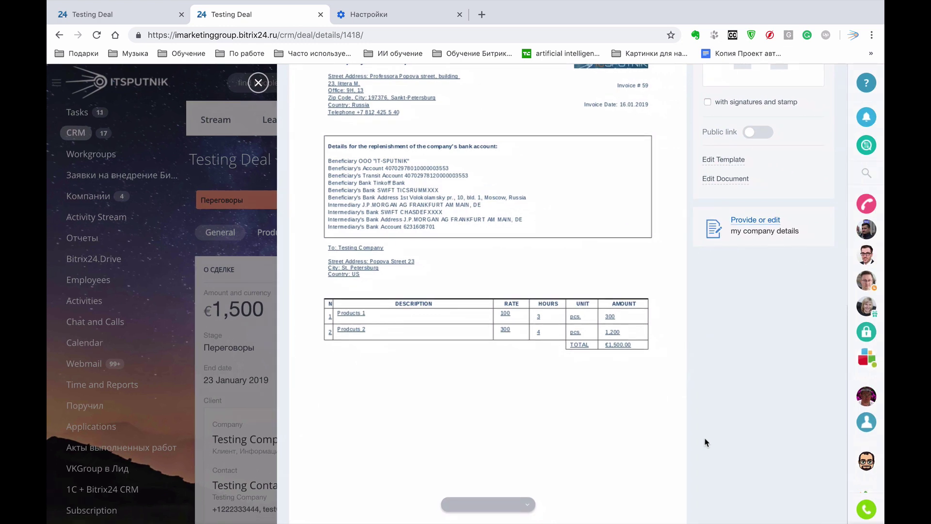
scroll(706, 442, up, 2)
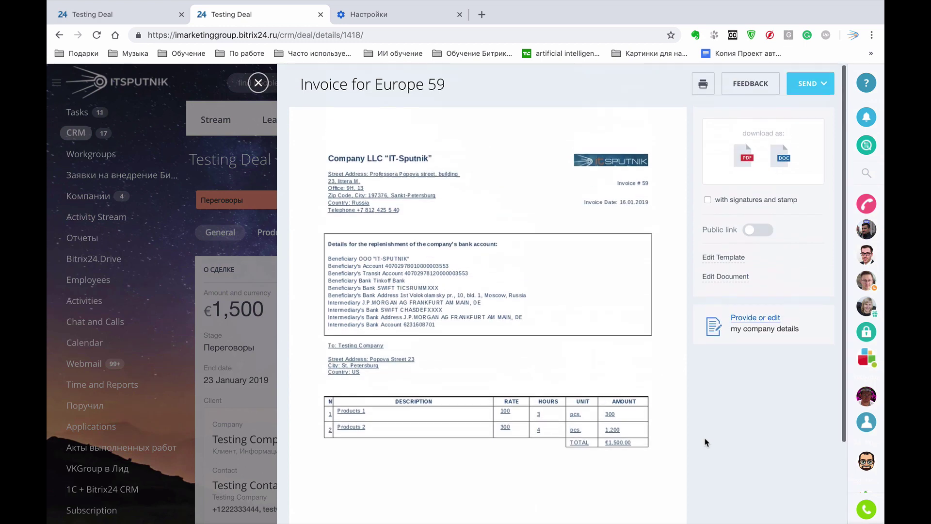
Check the generated invoice's sending options, and download the invoice as a PDF to the Downloads folder
click(803, 97)
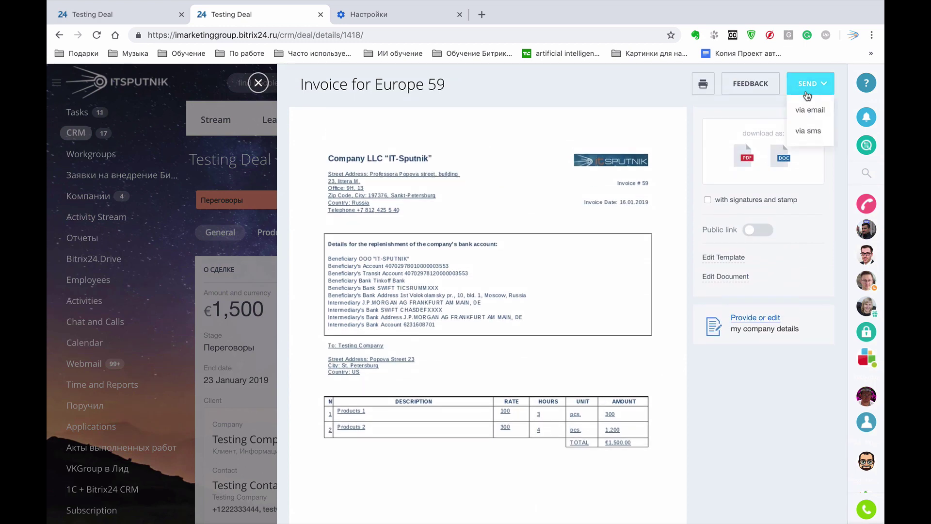
click(756, 115)
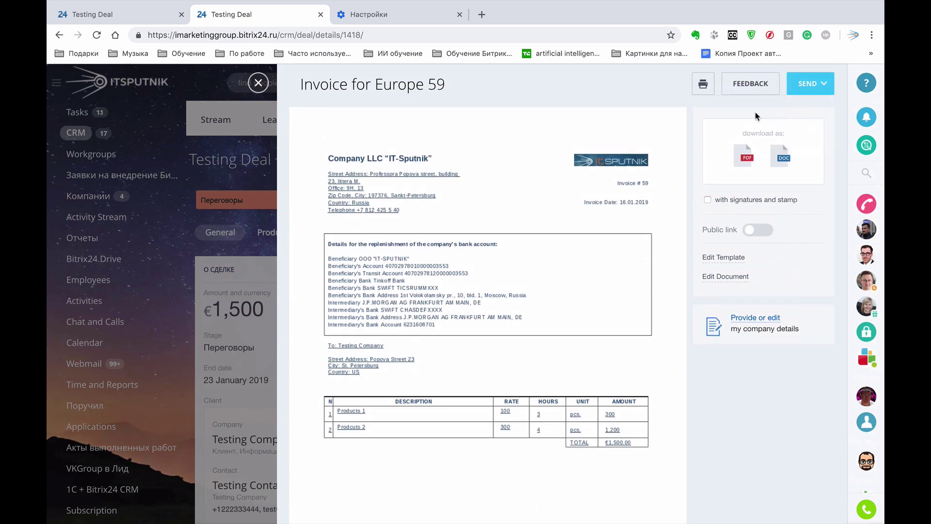
click(741, 160)
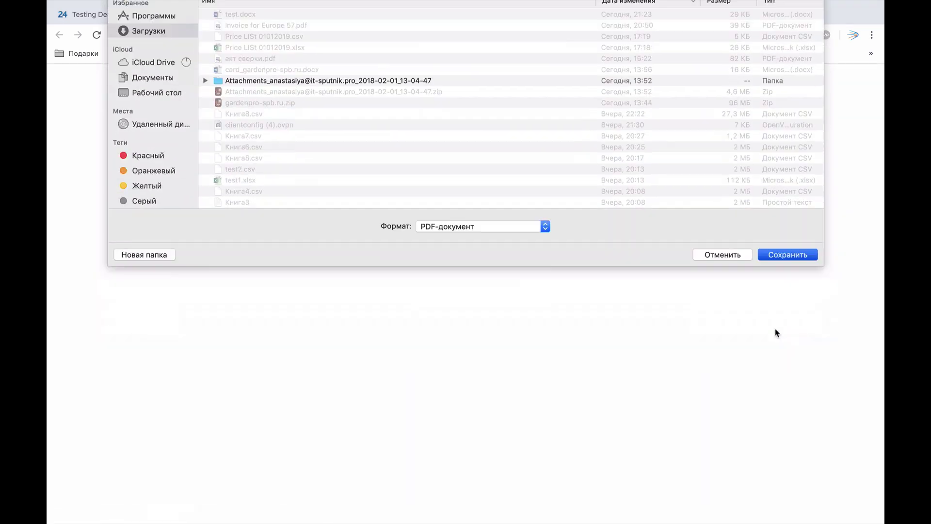
click(775, 329)
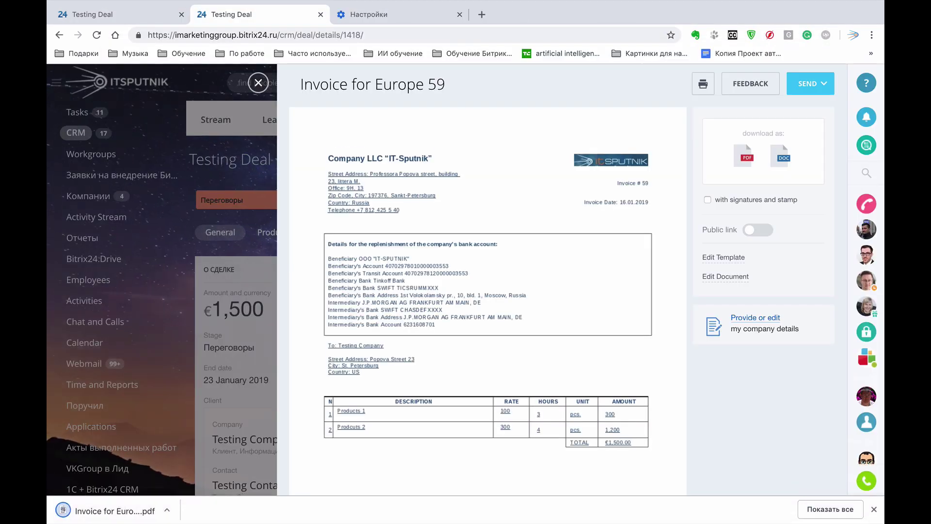
Open the downloaded invoice PDF and examine its header, bank details, client address and product table
click(95, 511)
scroll(632, 152, down, 5)
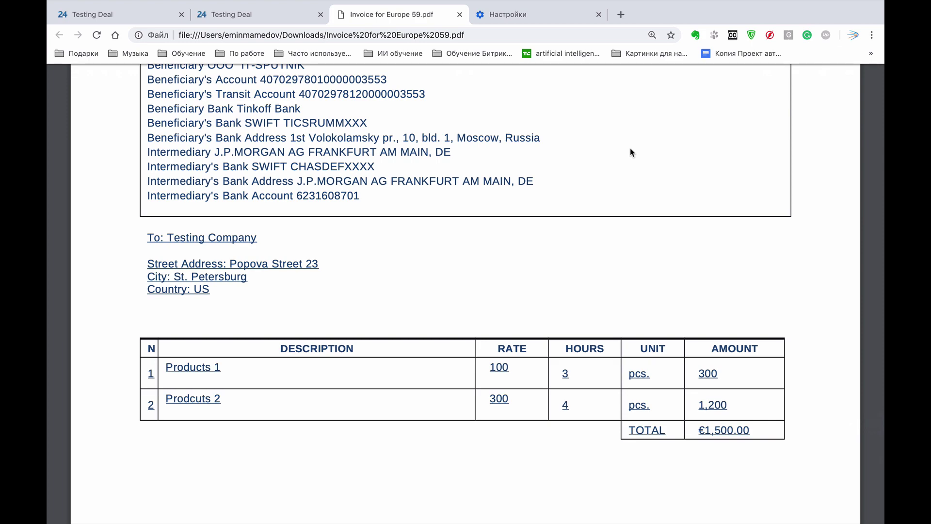
scroll(632, 152, up, 4)
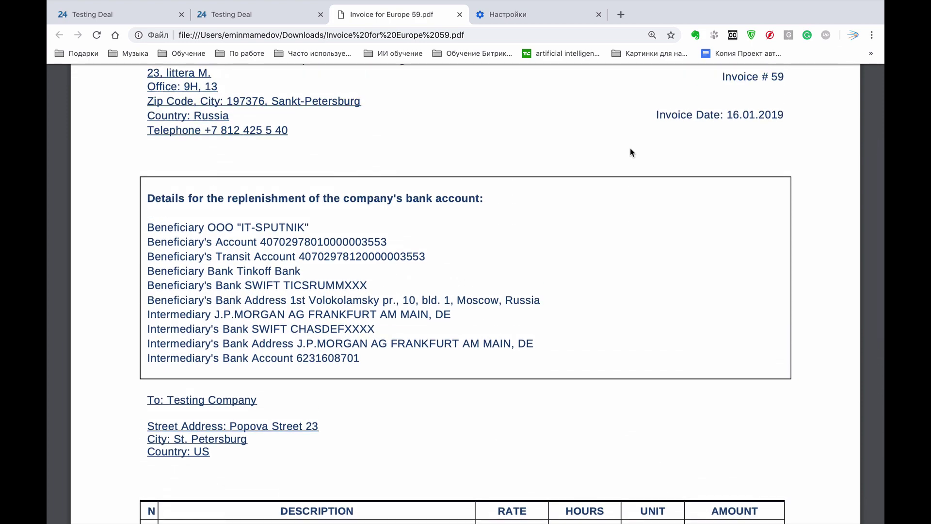
scroll(632, 152, up, 1)
key(ctrl+minus)
scroll(632, 152, up, 3)
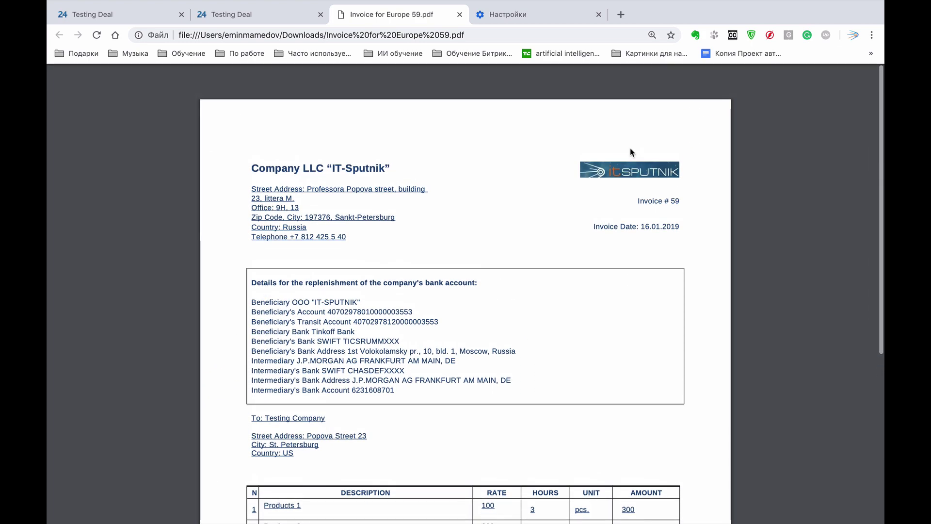